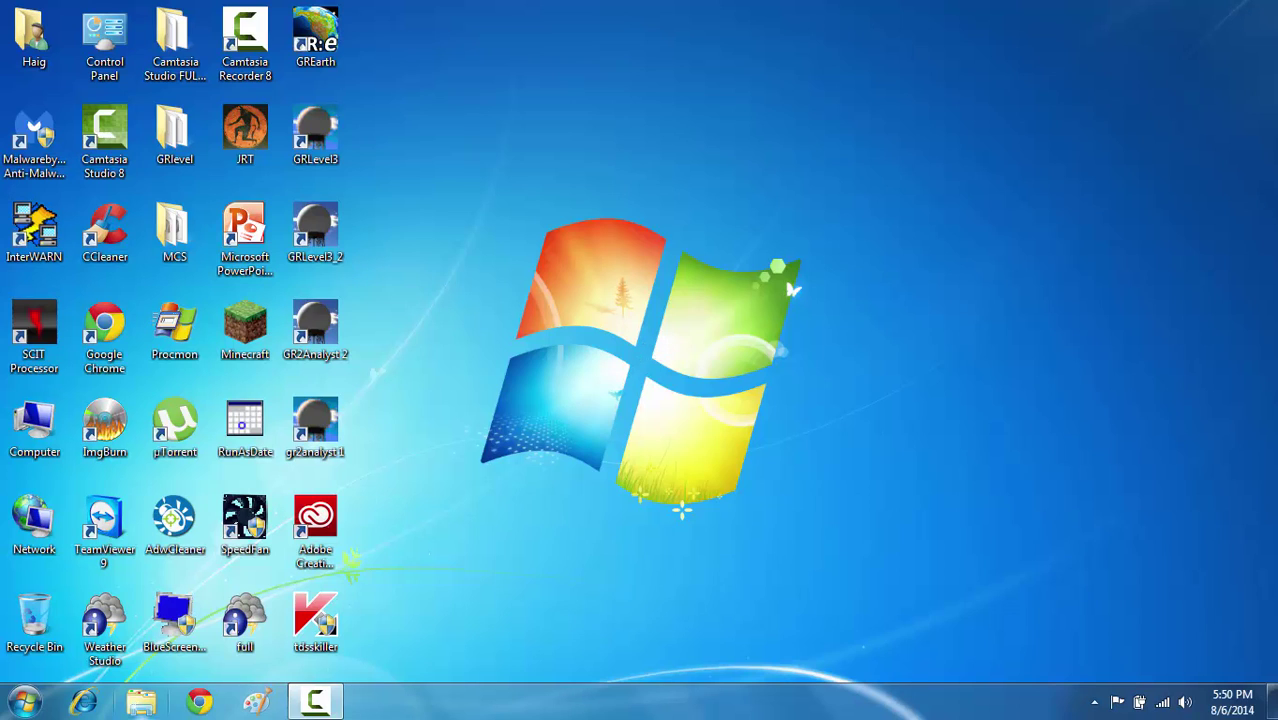
# Launch Chrome and search Google for grlevelmodz
pyautogui.click(20, 710)
pyautogui.click(22, 710)
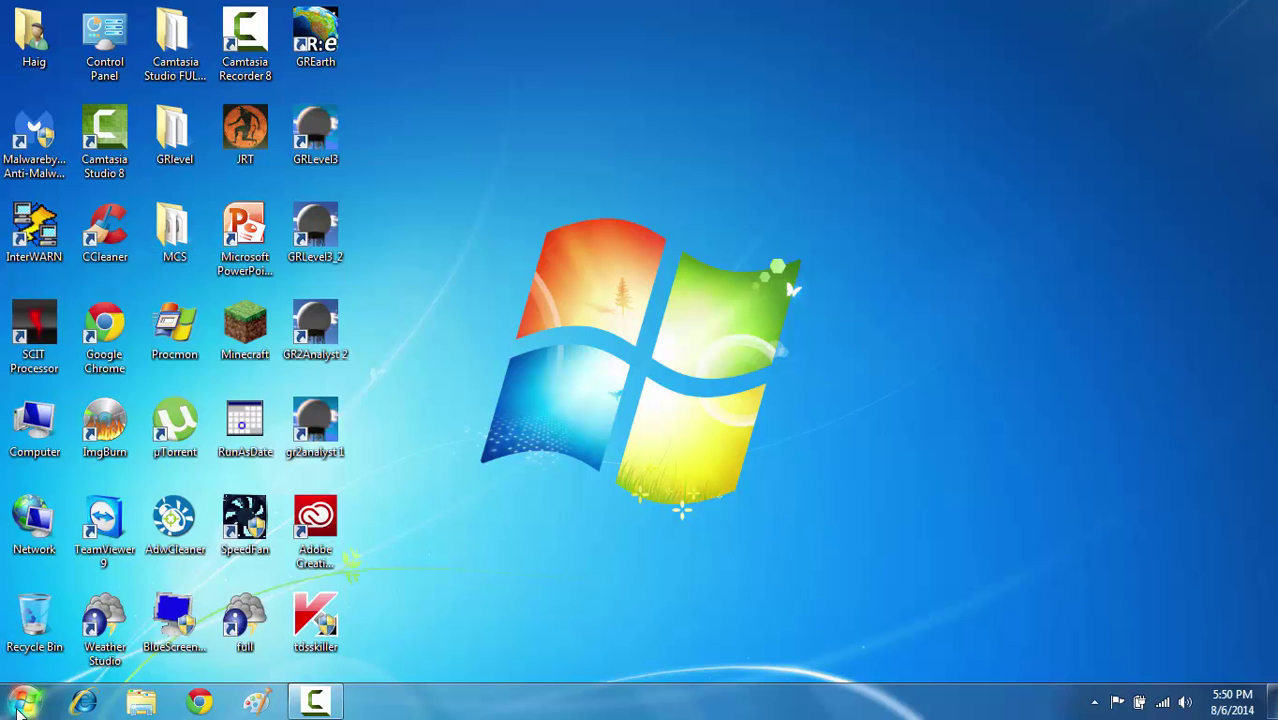
pyautogui.click(200, 703)
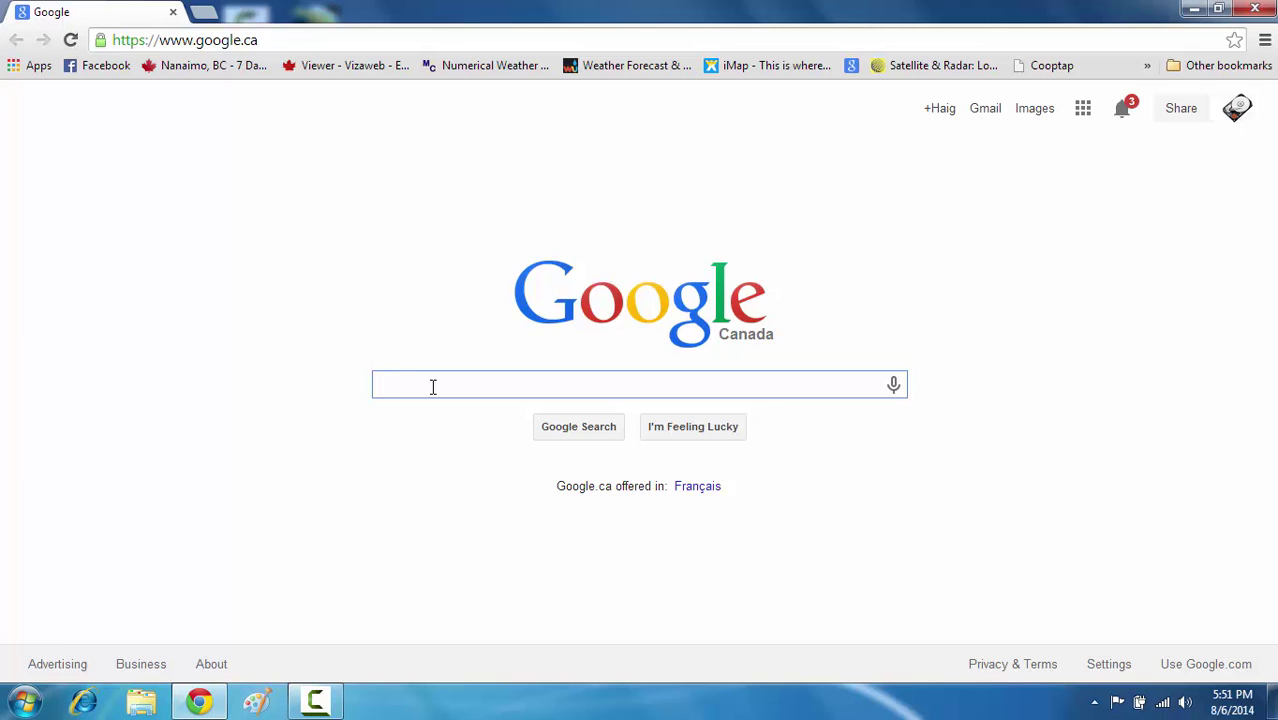
pyautogui.write('grlevel')
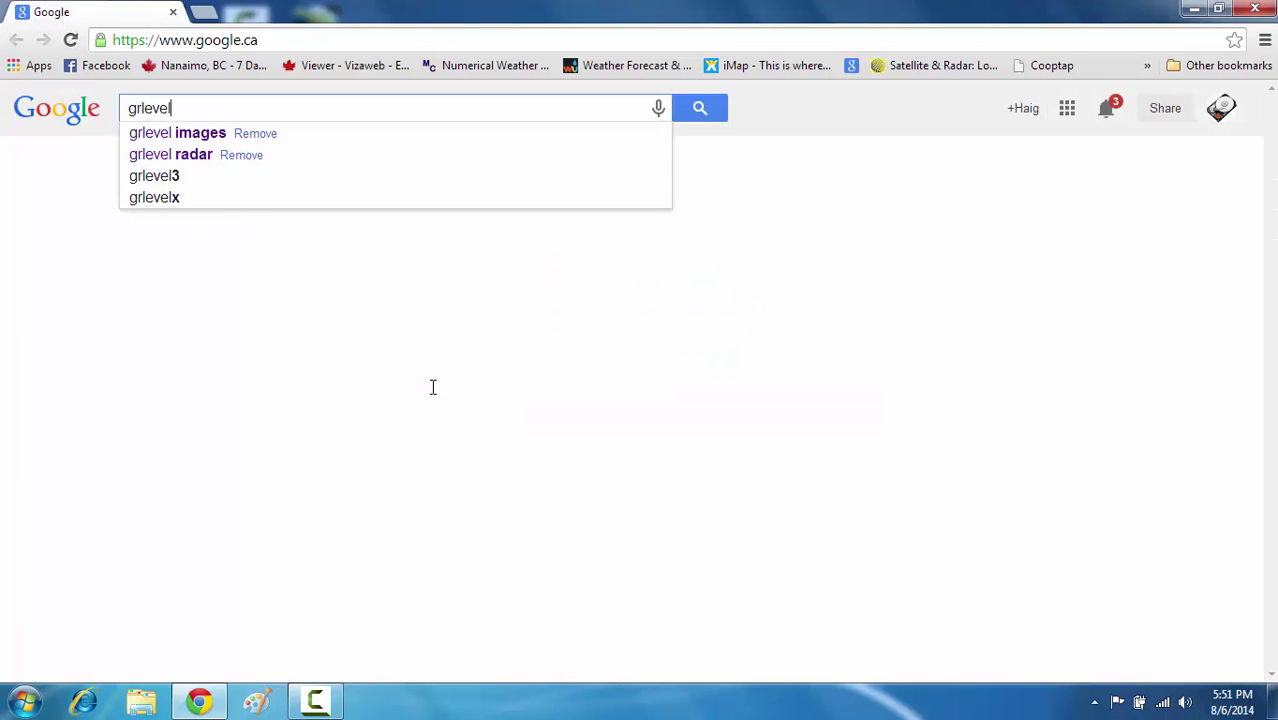
pyautogui.write('modz')
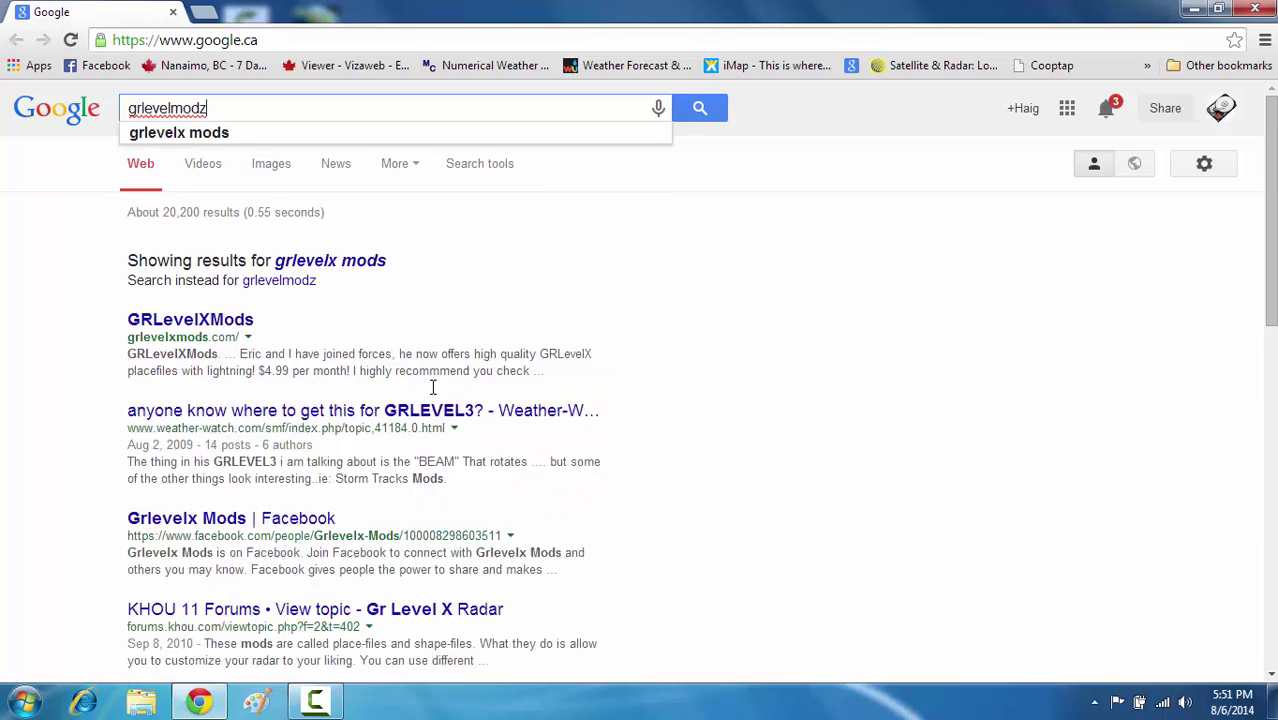
pyautogui.press('Return')
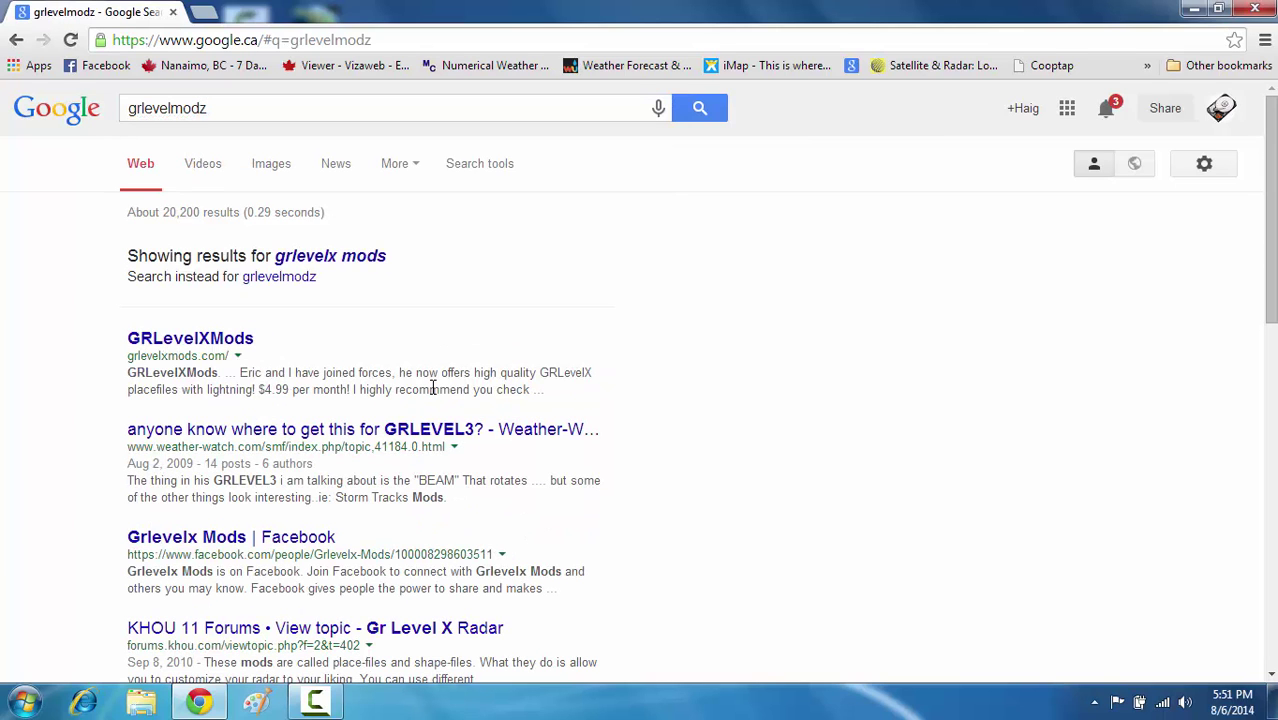
# Visit the GRLevelXMods site, then return to the search results and scroll through them
pyautogui.click(196, 344)
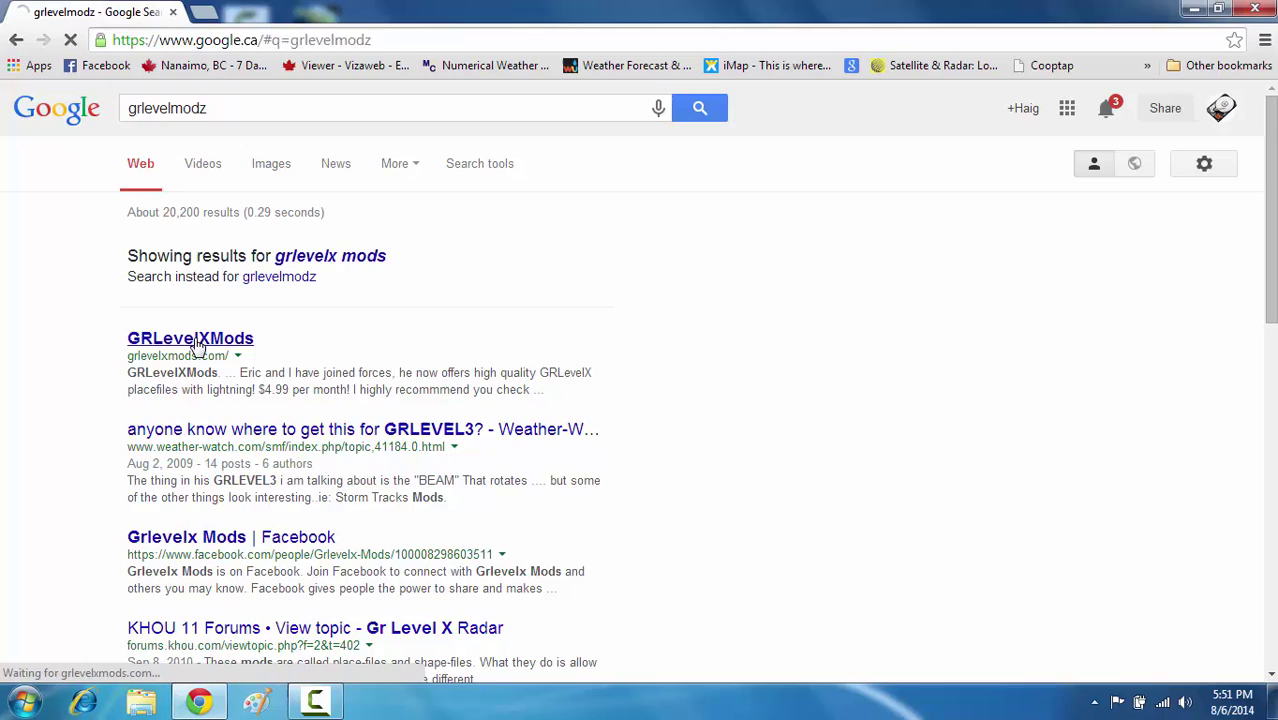
pyautogui.scroll(-5, 118, 357)
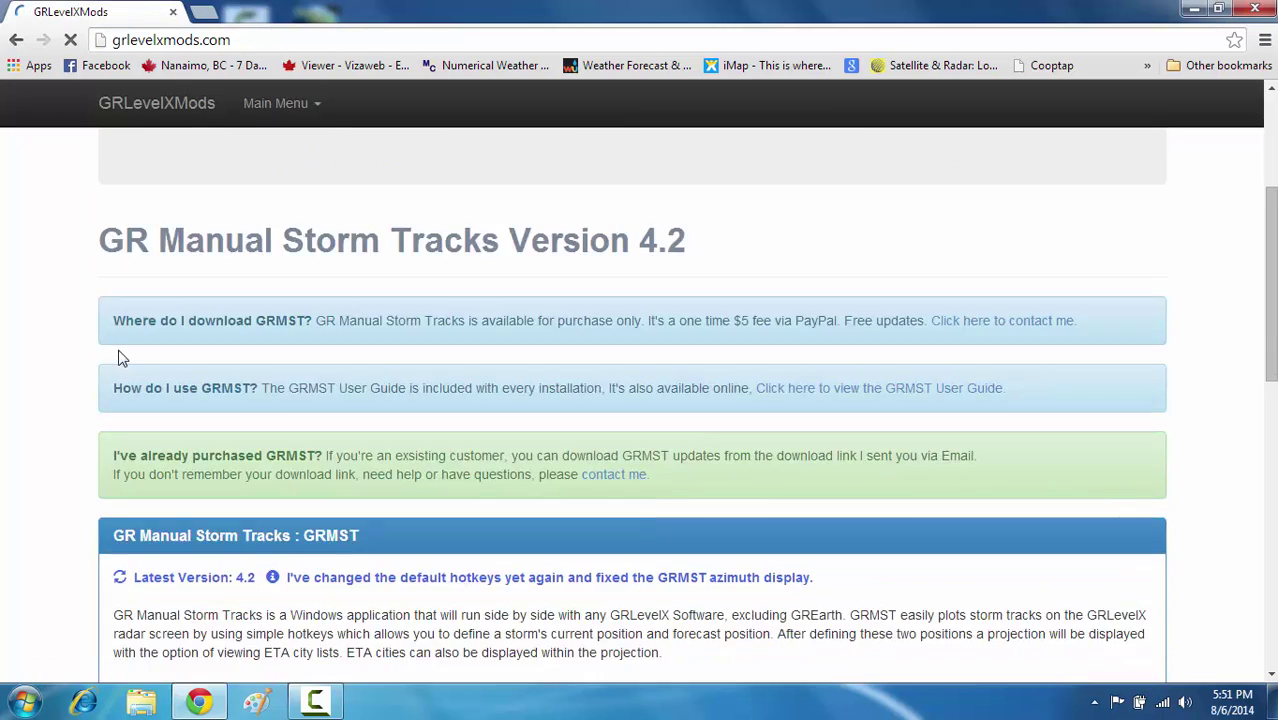
pyautogui.scroll(-2, 118, 357)
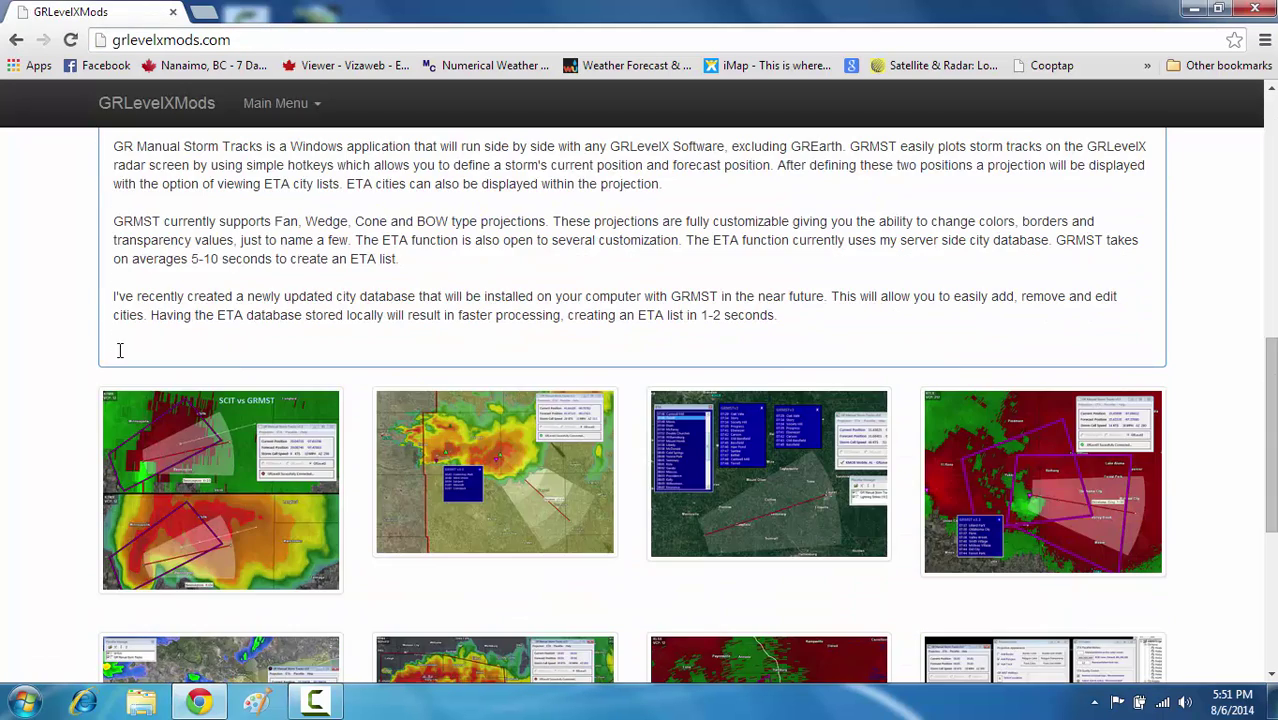
pyautogui.click(16, 40)
pyautogui.scroll(-1, 350, 330)
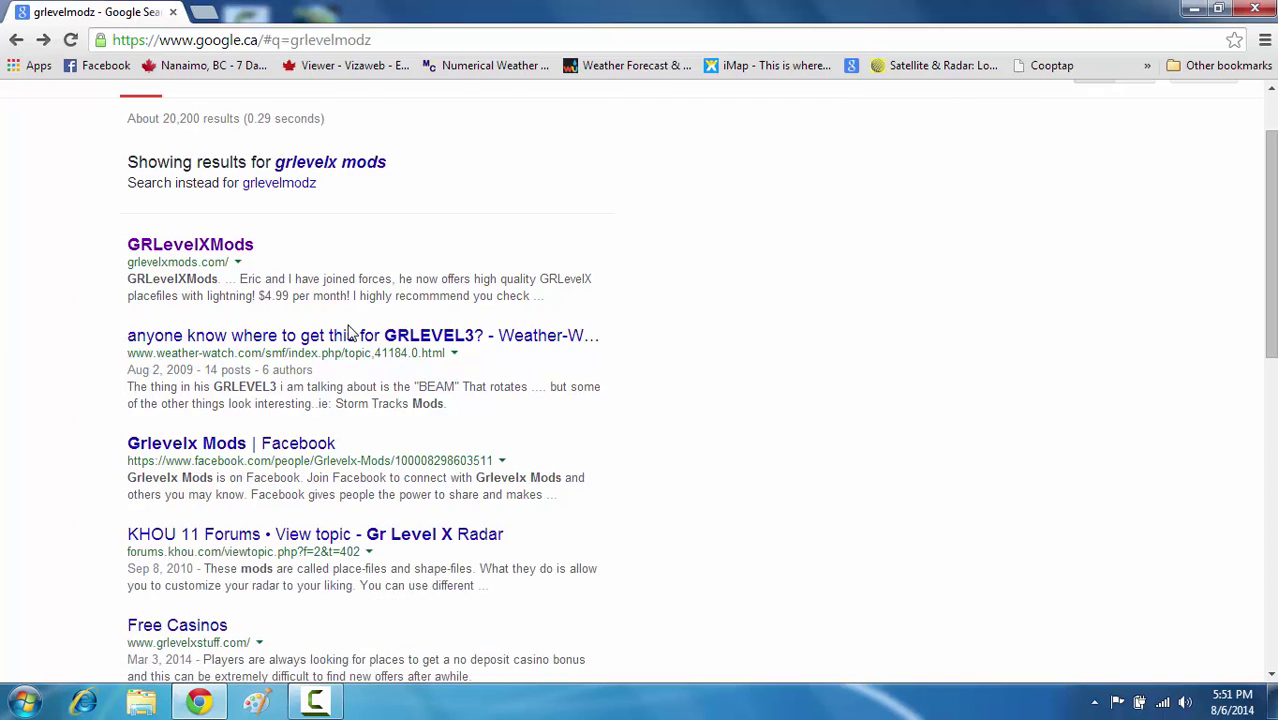
pyautogui.scroll(-2, 350, 330)
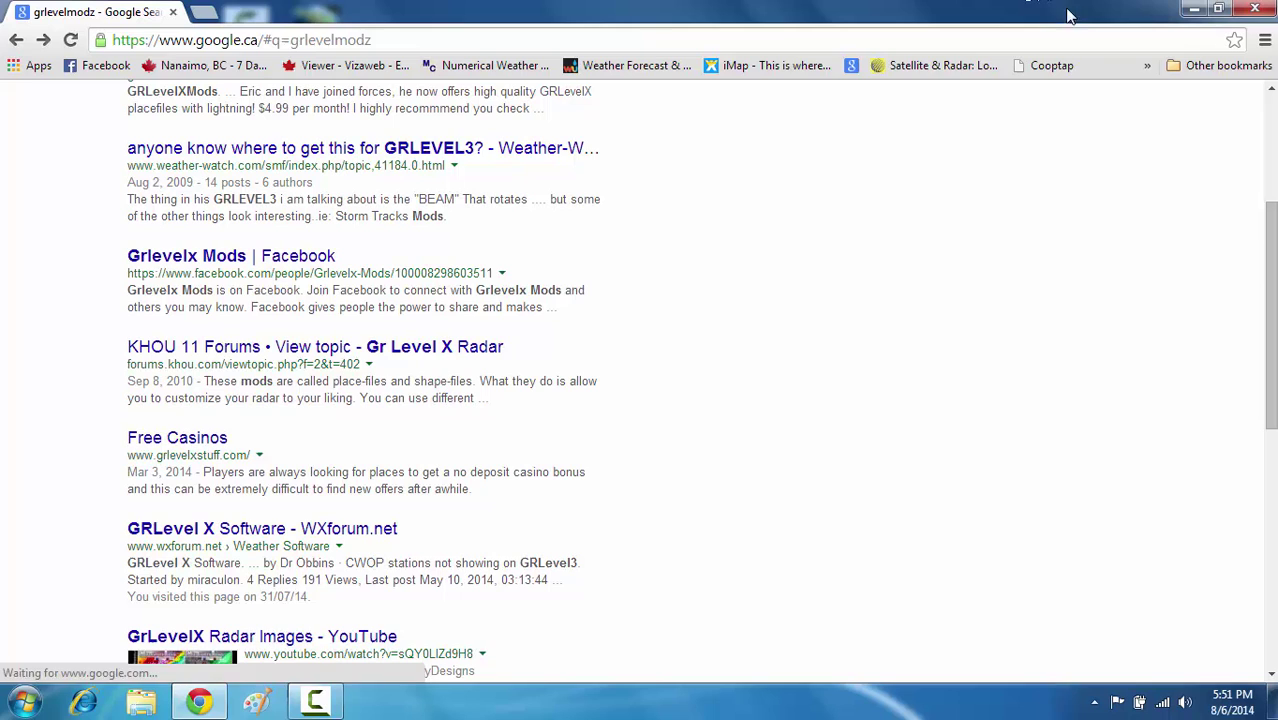
# Open the Almany Designs Color Tables bookmark and scroll through the first page
pyautogui.click(1147, 65)
pyautogui.scroll(-3, 893, 513)
pyautogui.scroll(-2, 893, 513)
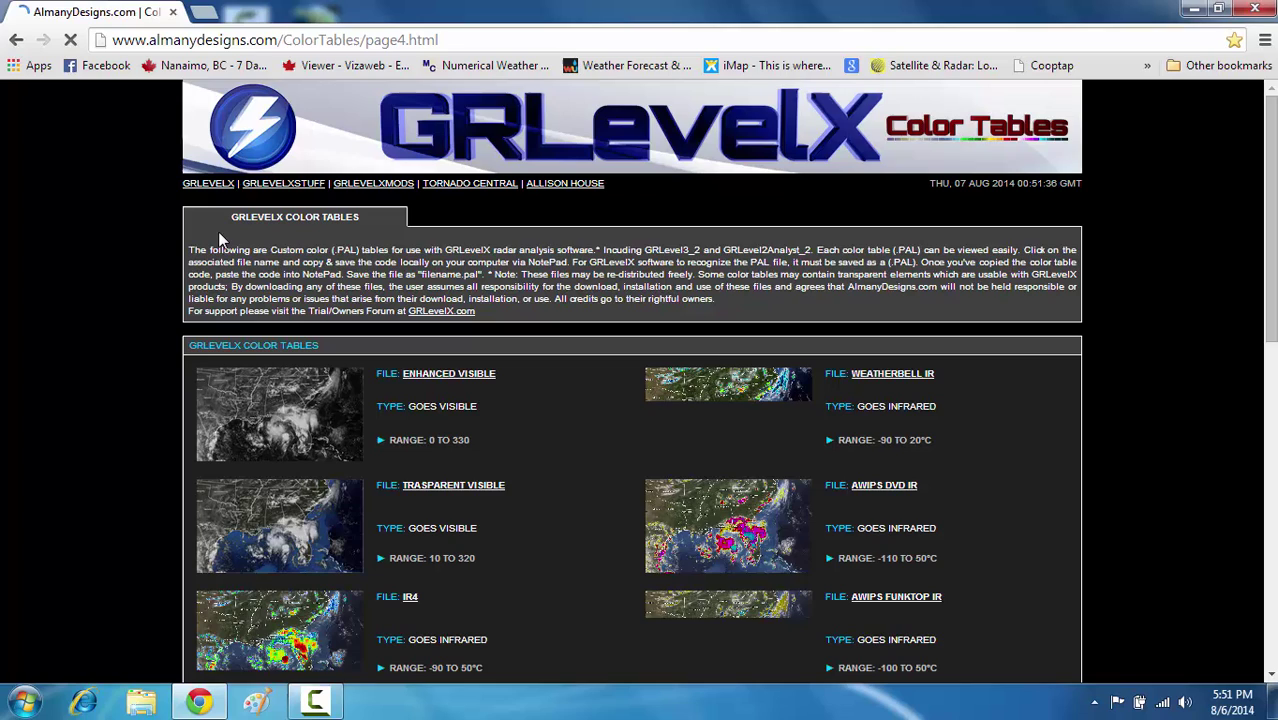
pyautogui.scroll(-2, 350, 315)
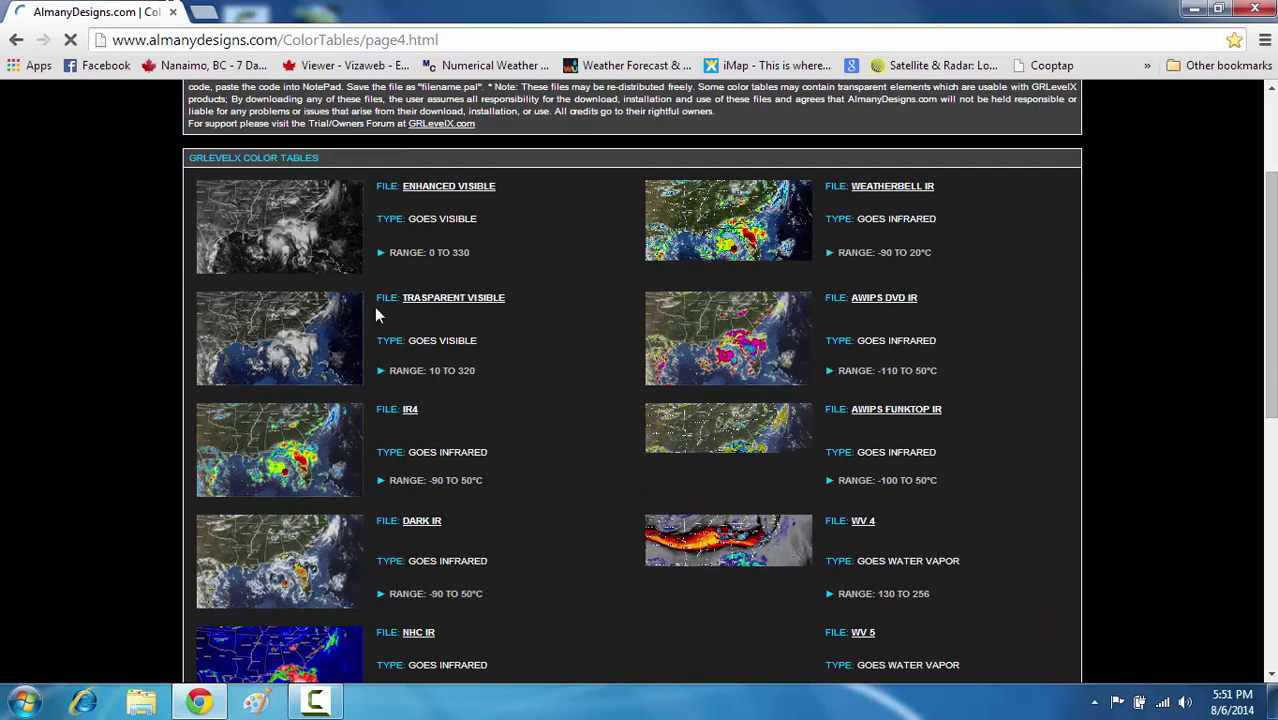
pyautogui.scroll(2, 400, 195)
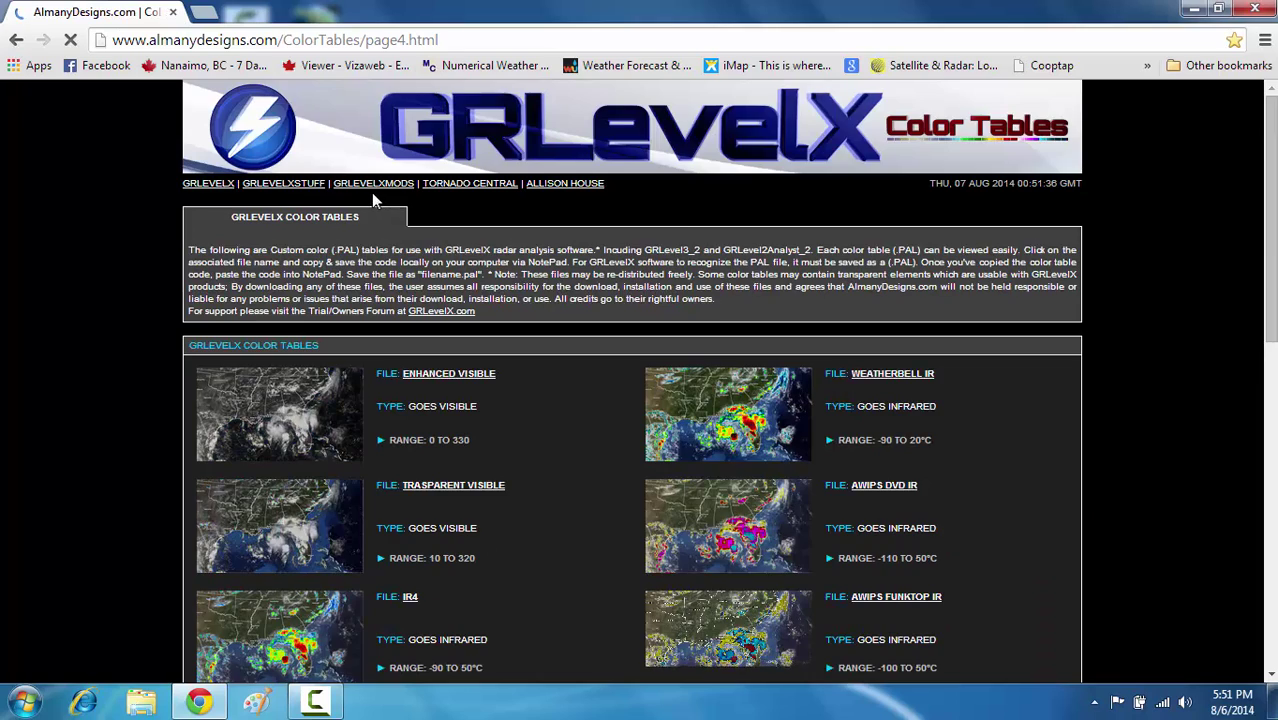
pyautogui.scroll(-3, 295, 228)
pyautogui.scroll(-5, 295, 228)
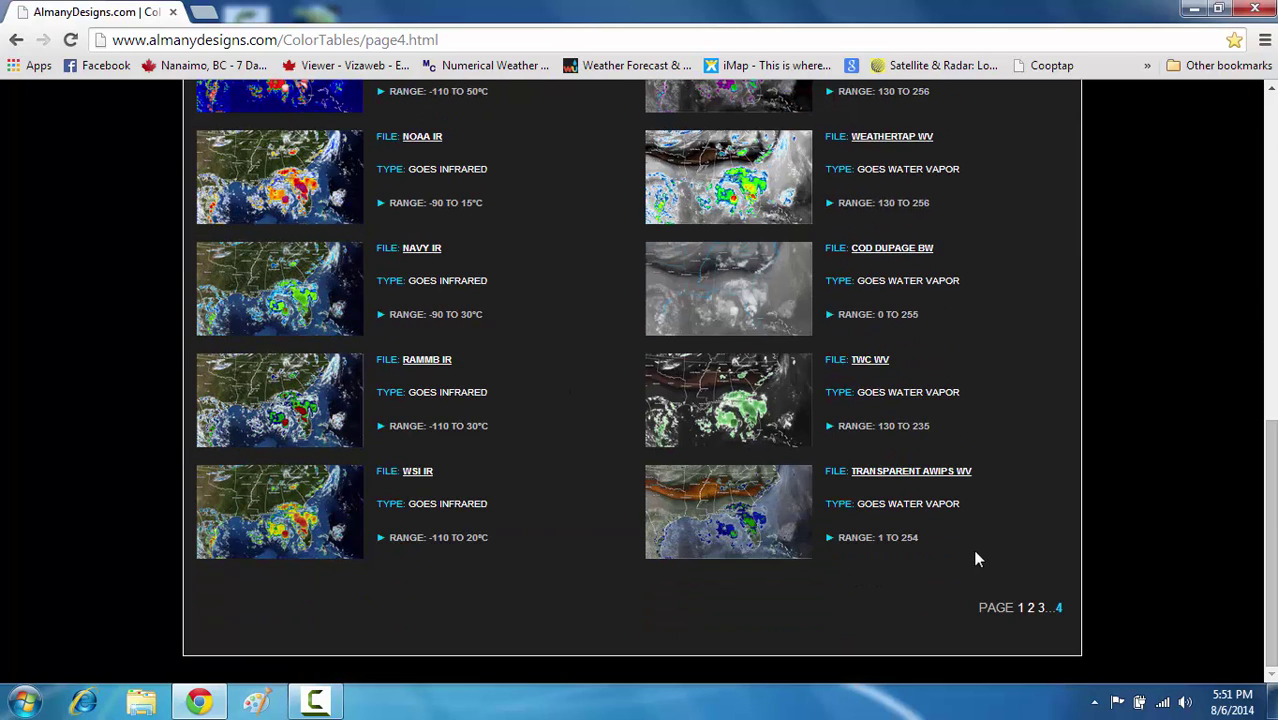
# Go to page 2 of the colour tables and browse its listings
pyautogui.click(1030, 607)
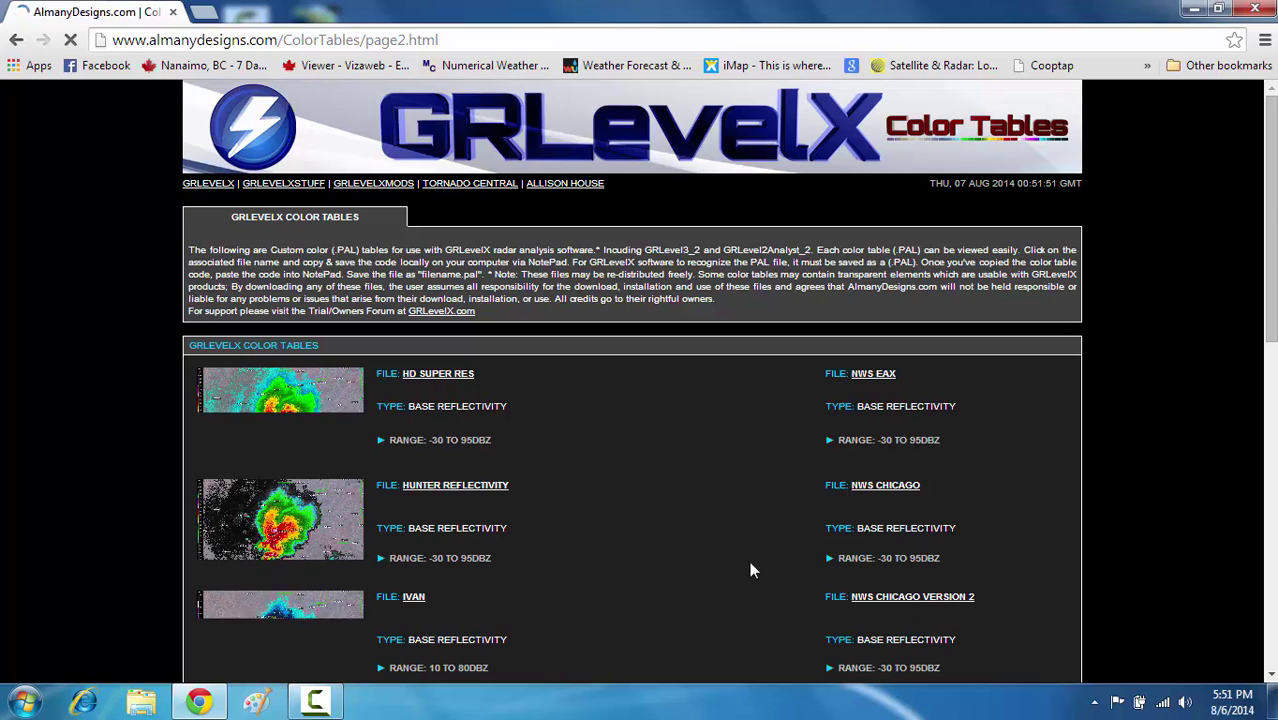
pyautogui.scroll(-5, 684, 541)
pyautogui.scroll(5, 683, 541)
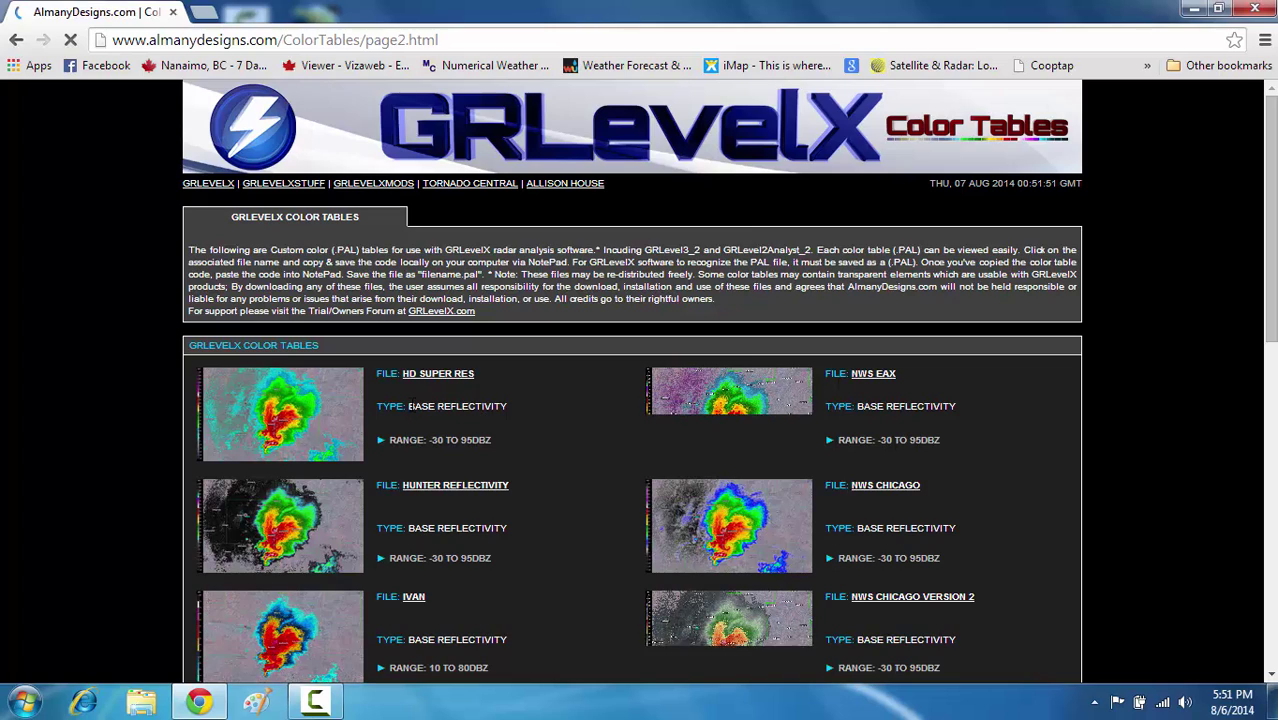
pyautogui.scroll(-5, 422, 408)
pyautogui.scroll(3, 418, 405)
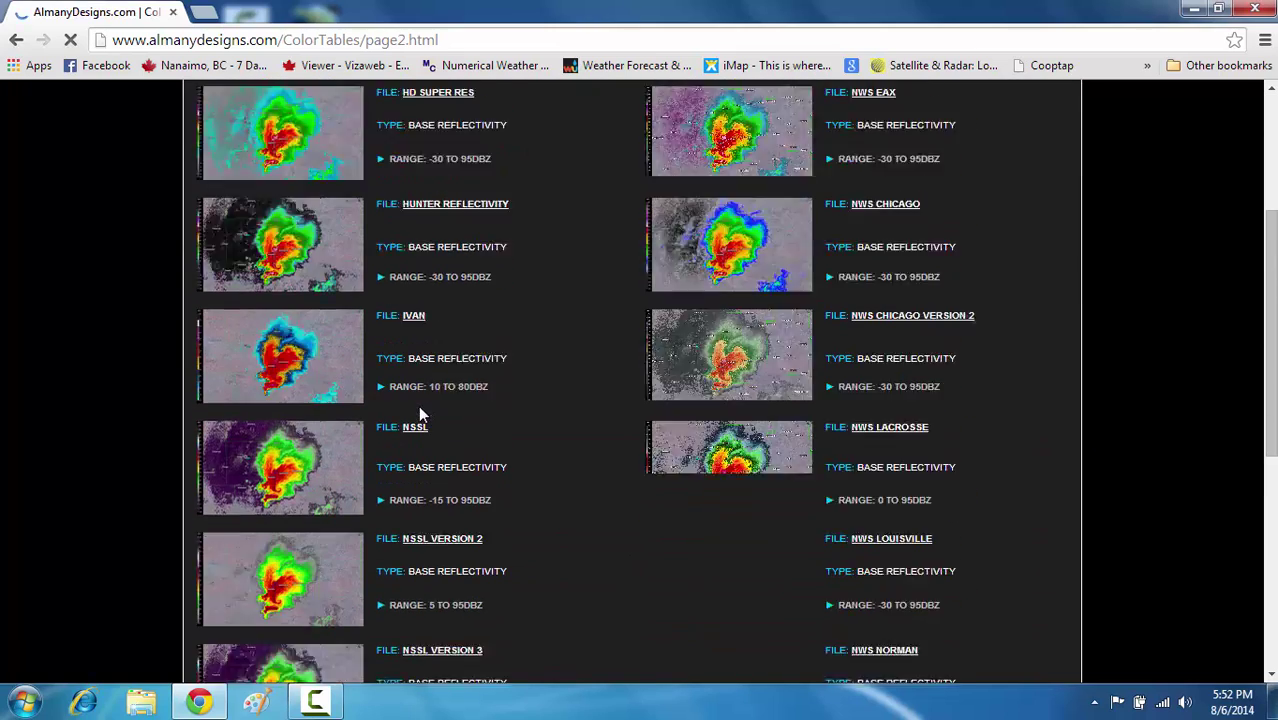
# Open the IVAN colour table file and scroll through its contents
pyautogui.click(418, 412)
pyautogui.scroll(-5, 417, 405)
pyautogui.scroll(-3, 415, 405)
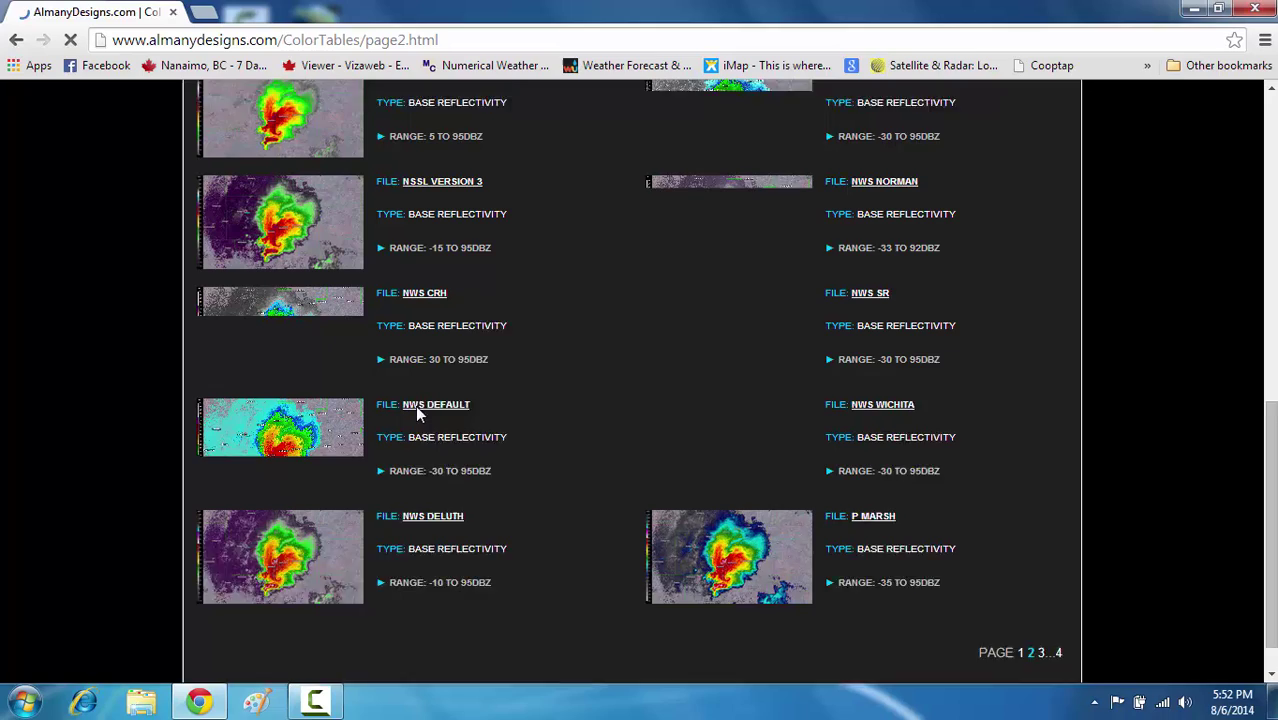
pyautogui.scroll(7, 556, 424)
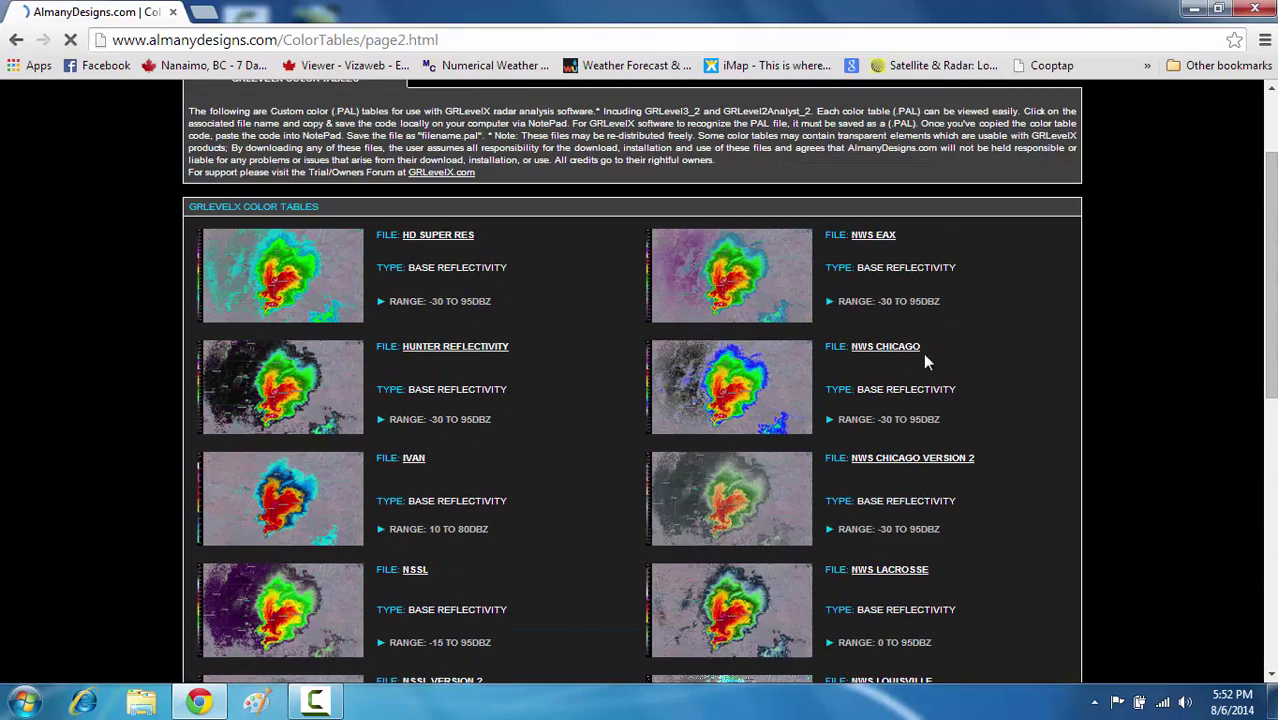
pyautogui.scroll(-4, 712, 355)
pyautogui.scroll(-1, 624, 365)
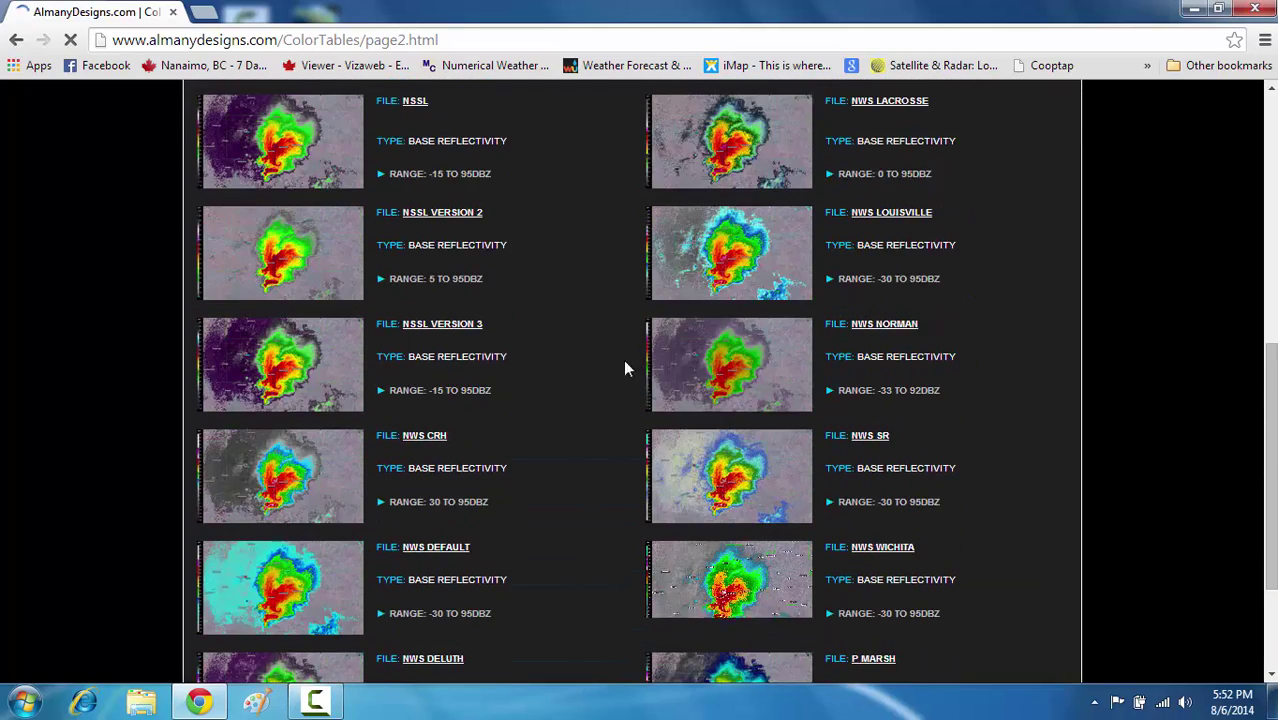
pyautogui.scroll(-2, 624, 368)
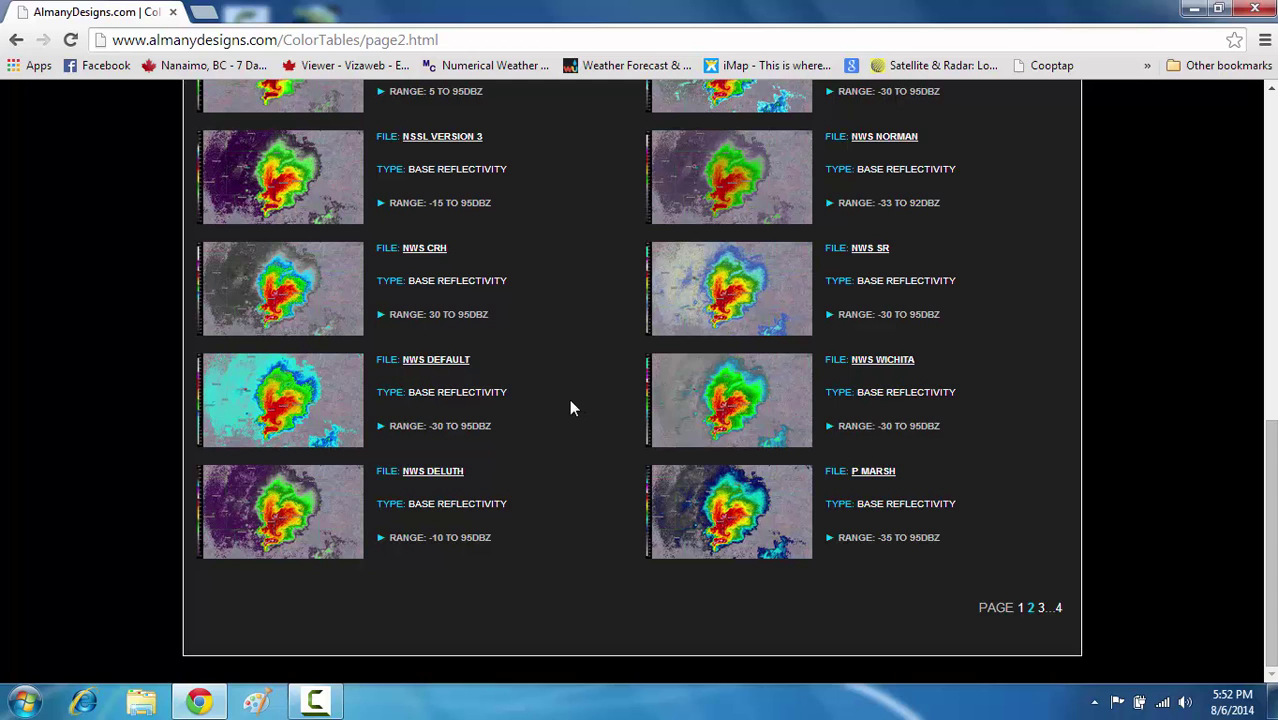
pyautogui.scroll(2, 767, 425)
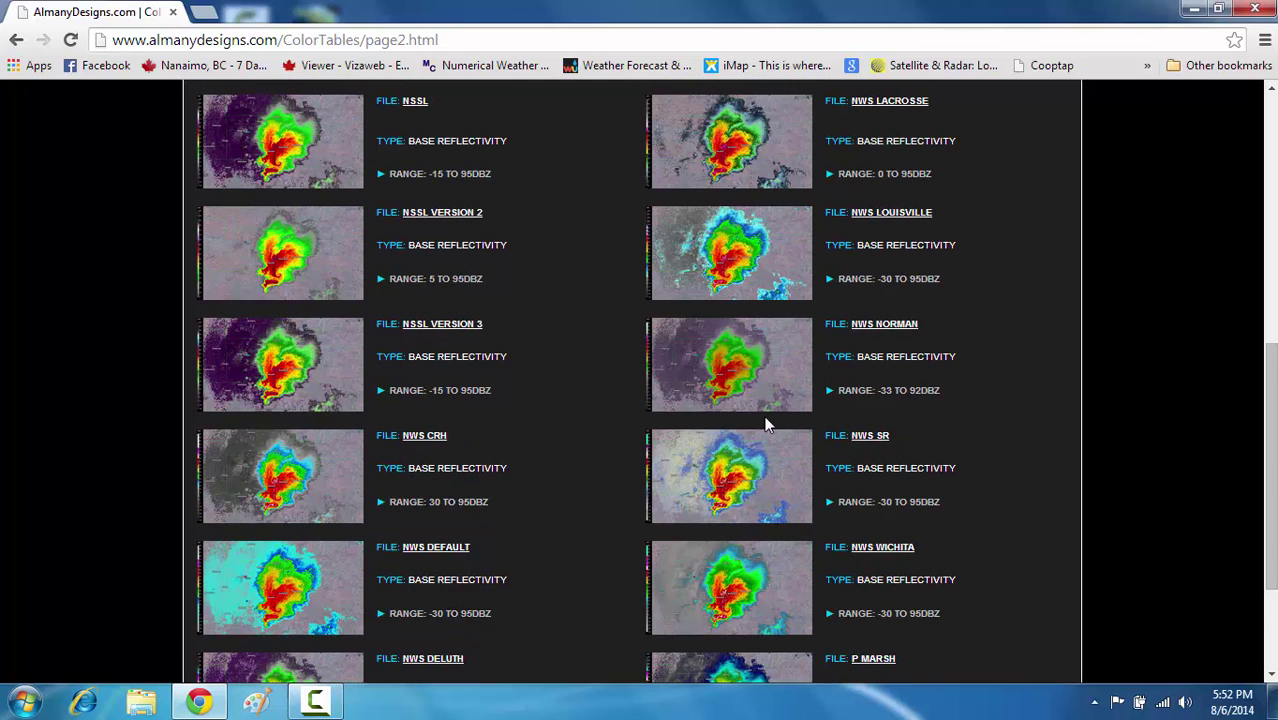
# Open the NWS SR colour table and copy its entire text
pyautogui.click(862, 443)
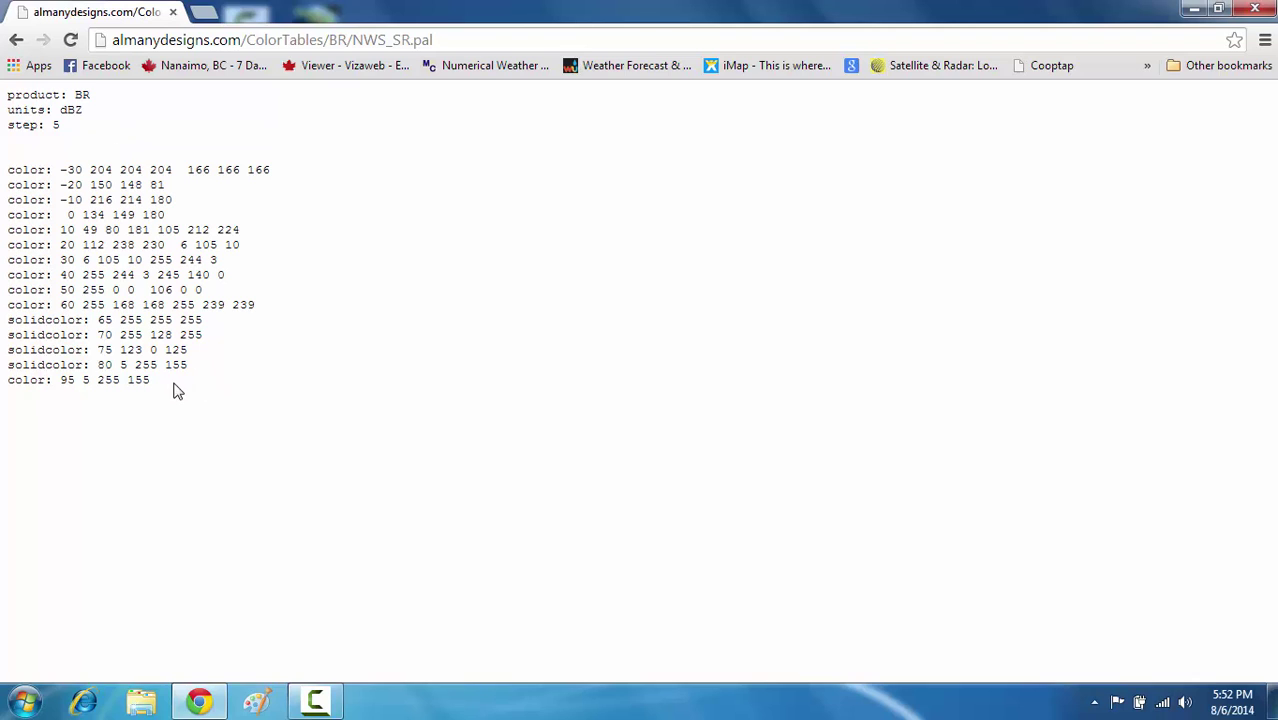
pyautogui.moveTo(152, 381); pyautogui.dragTo(4, 68)
pyautogui.hotkey('ctrl', 'c')
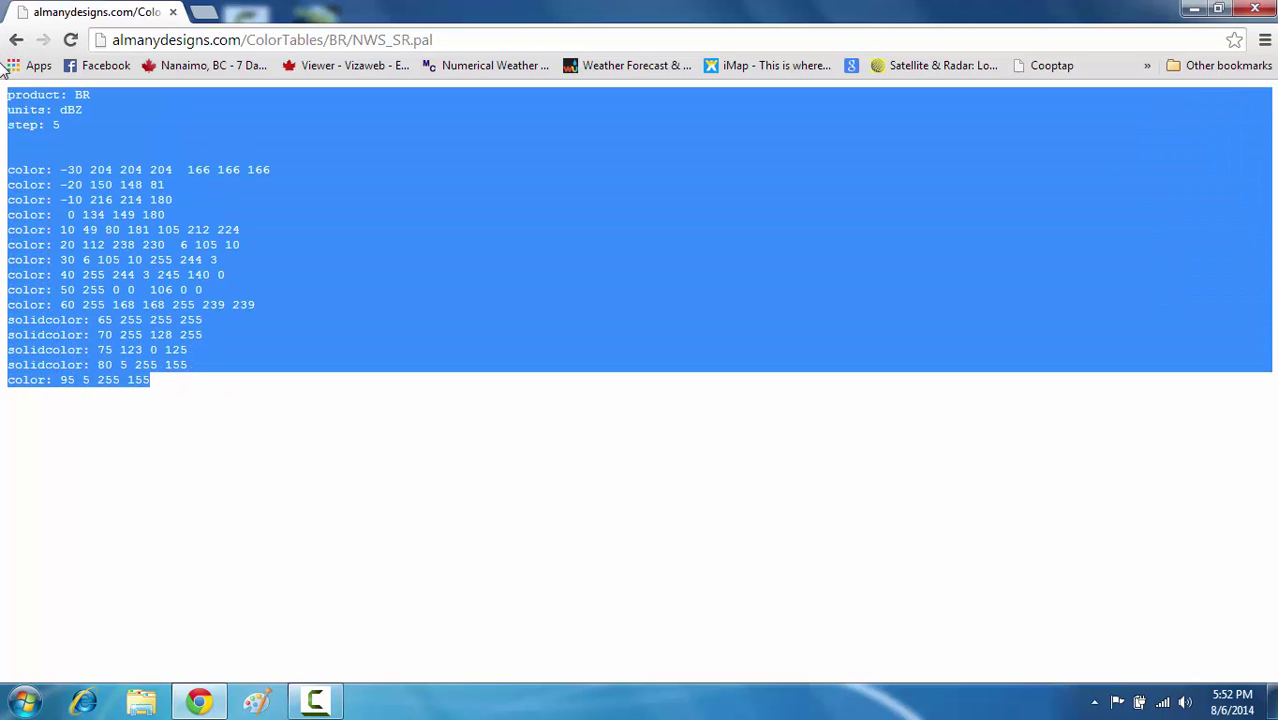
pyautogui.rightClick(77, 184)
pyautogui.click(110, 190)
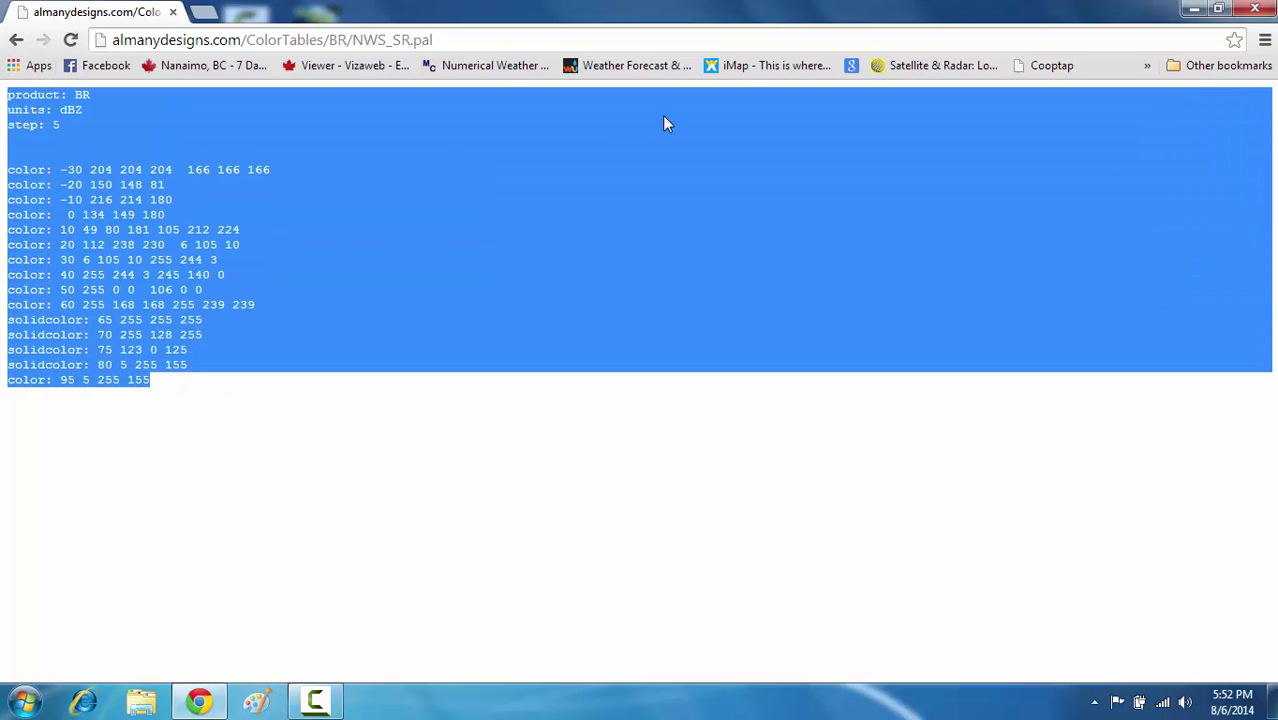
pyautogui.rightClick(112, 214)
pyautogui.click(451, 197)
# Minimize Chrome and create a New Text Document on the desktop
pyautogui.click(1192, 9)
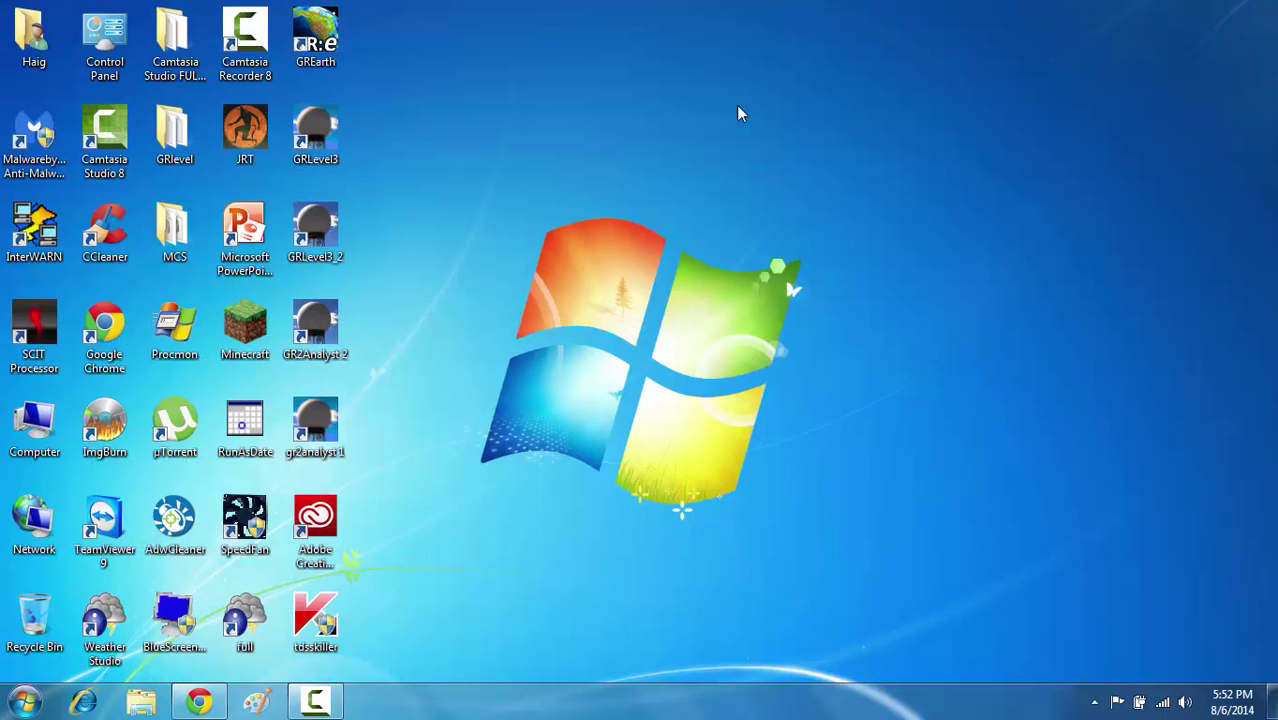
pyautogui.rightClick(509, 323)
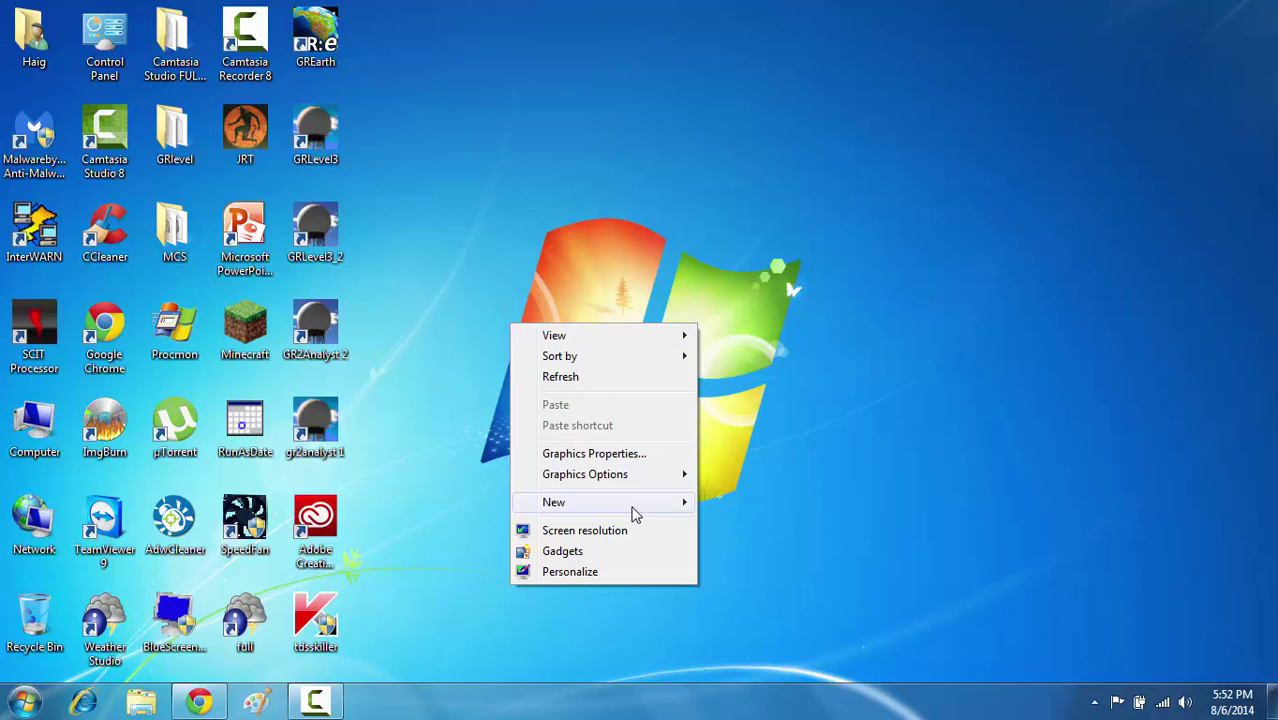
pyautogui.moveTo(633, 512)
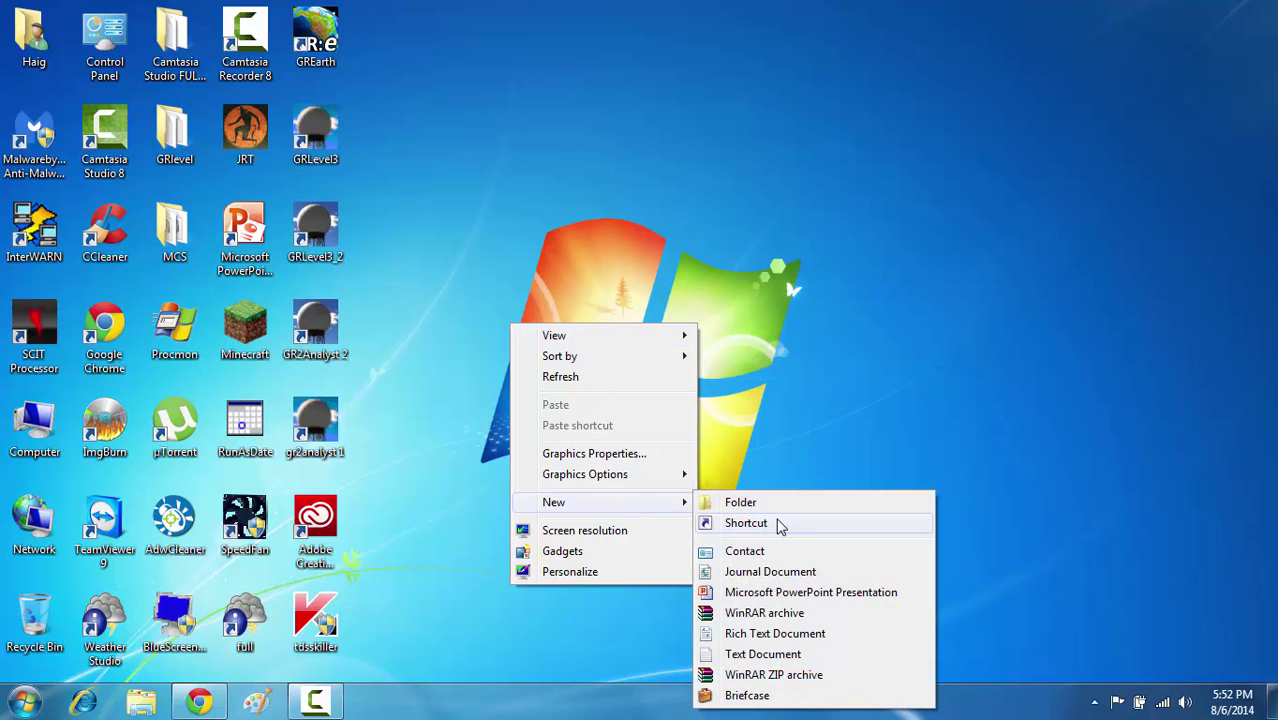
pyautogui.click(760, 654)
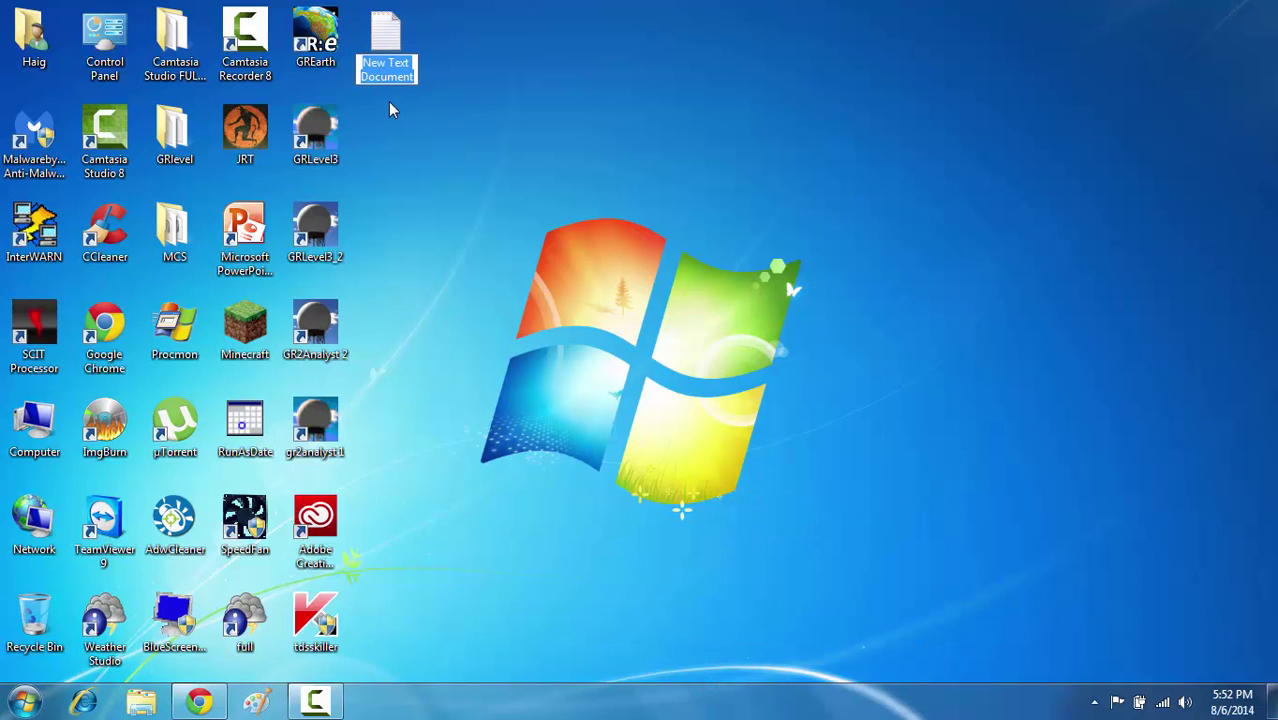
pyautogui.click(390, 42)
# Open the new document in Notepad and paste in the NWS_SR colour table
pyautogui.doubleClick(388, 42)
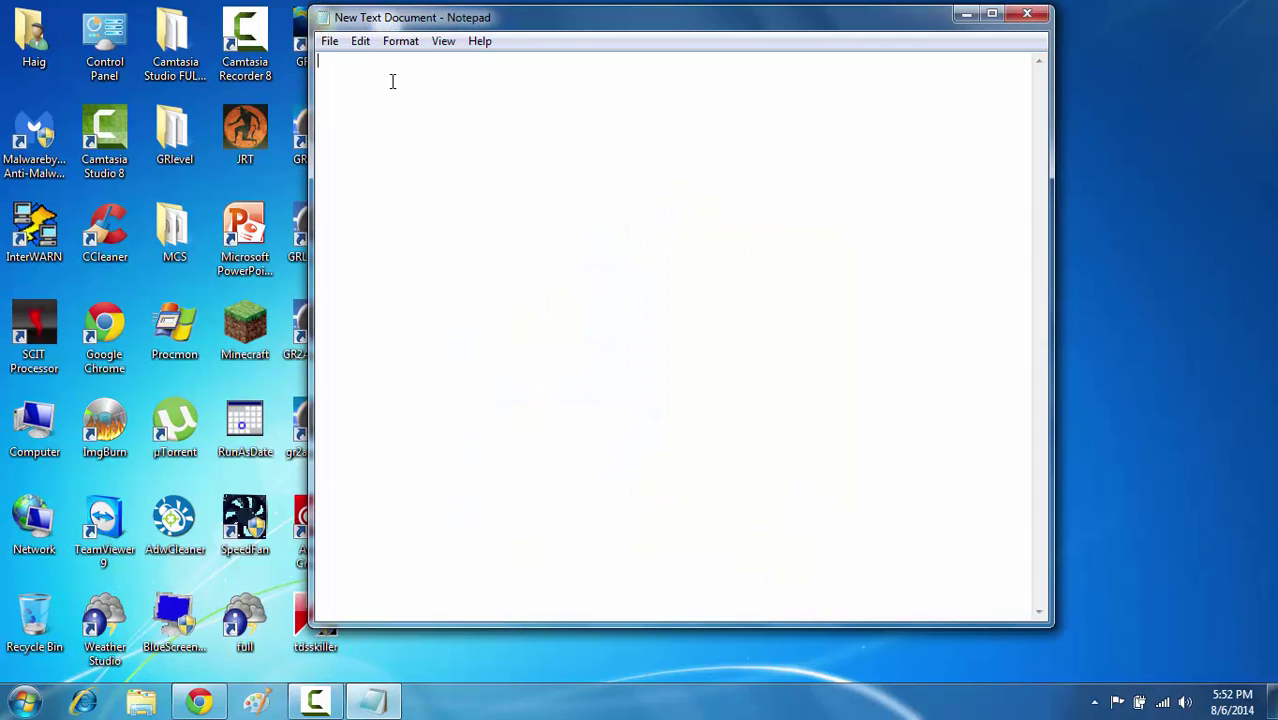
pyautogui.rightClick(392, 81)
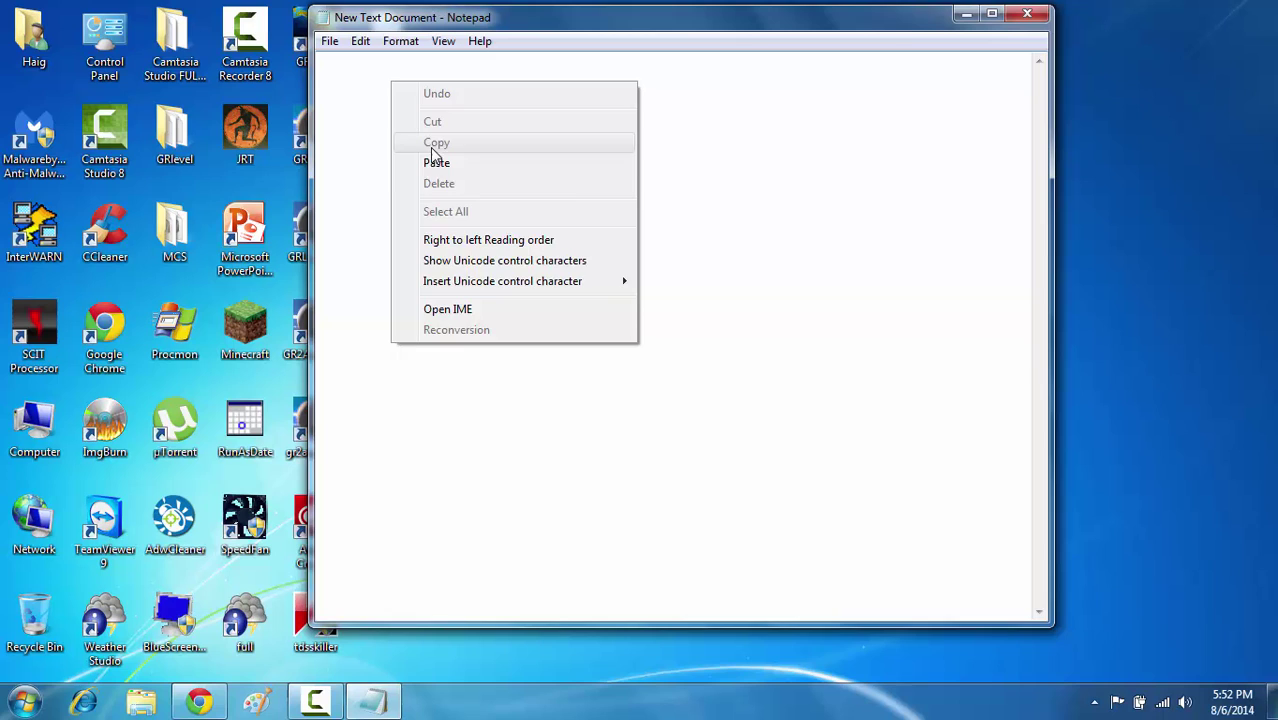
pyautogui.click(420, 163)
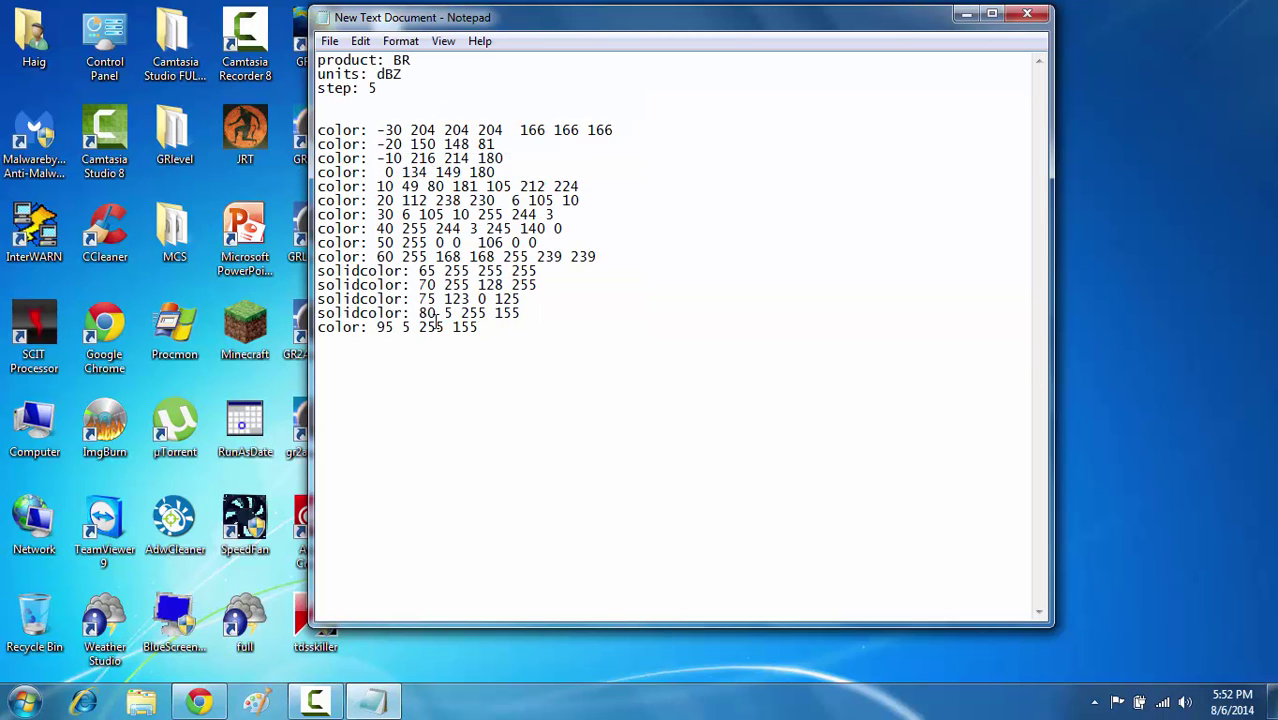
# Save the pasted colour table with Save As to the Desktop as BRtest.pal
pyautogui.click(329, 41)
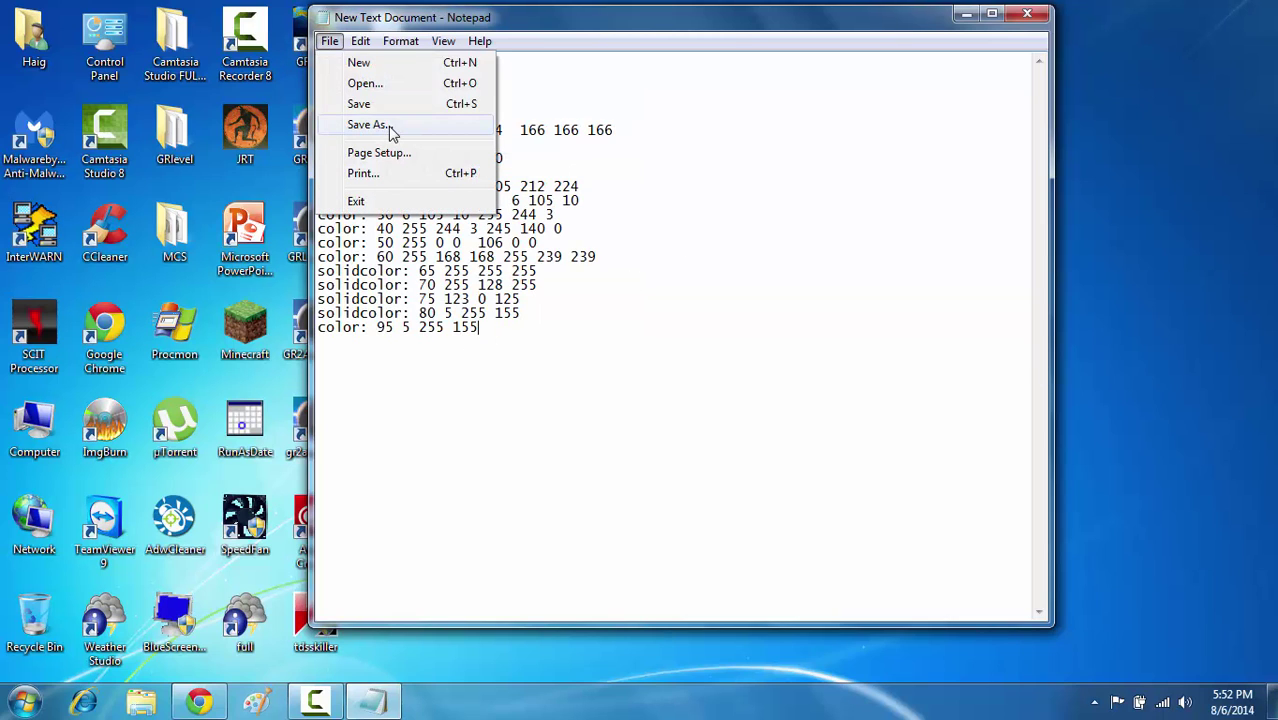
pyautogui.click(367, 125)
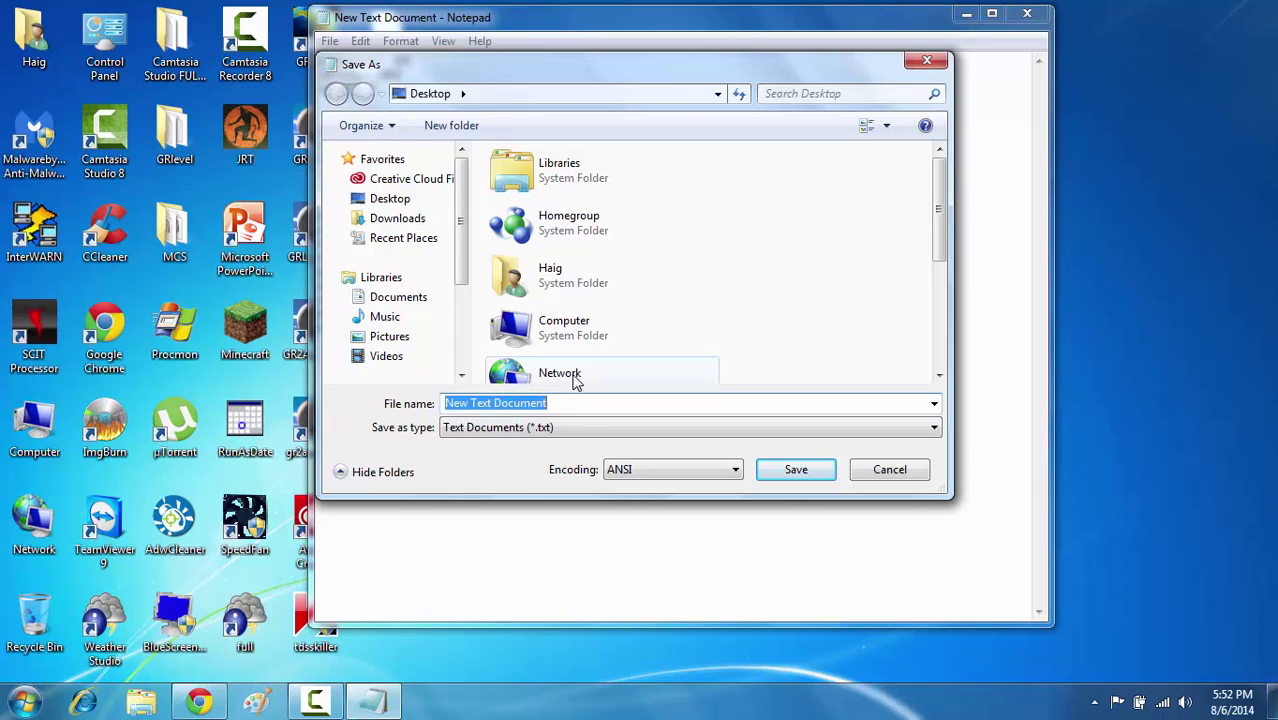
pyautogui.write('BRtest.p')
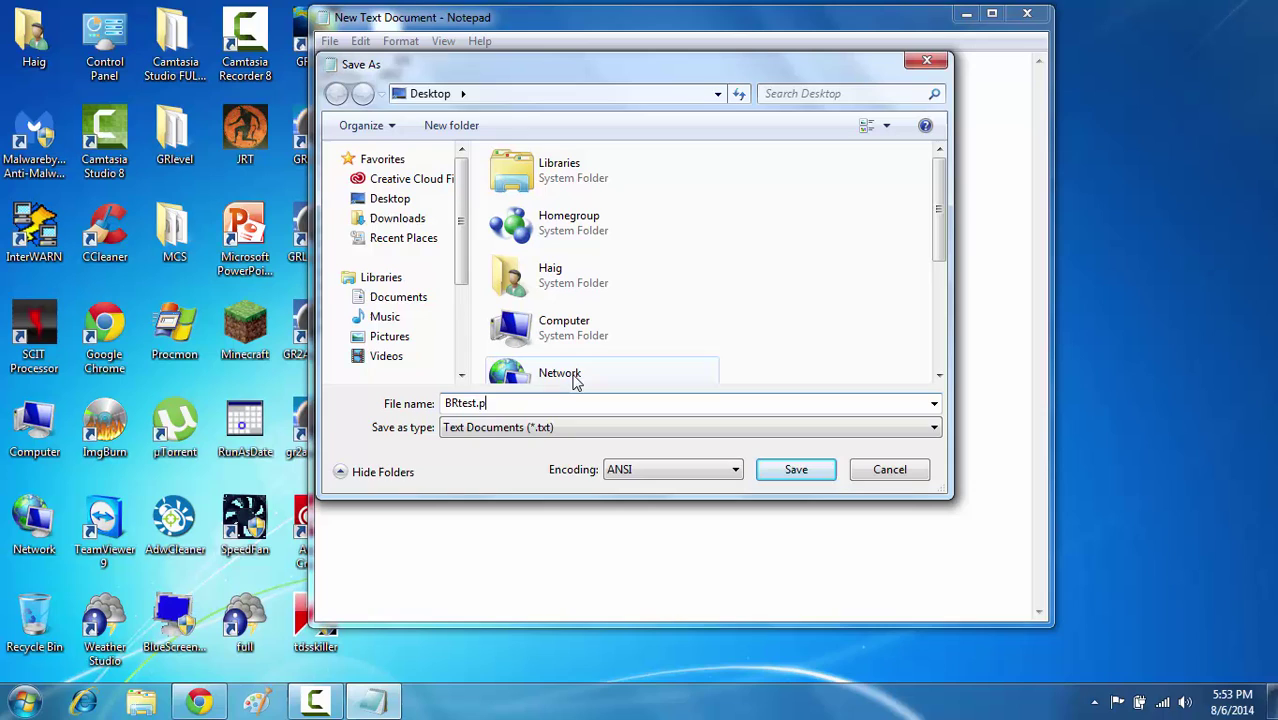
pyautogui.write('al')
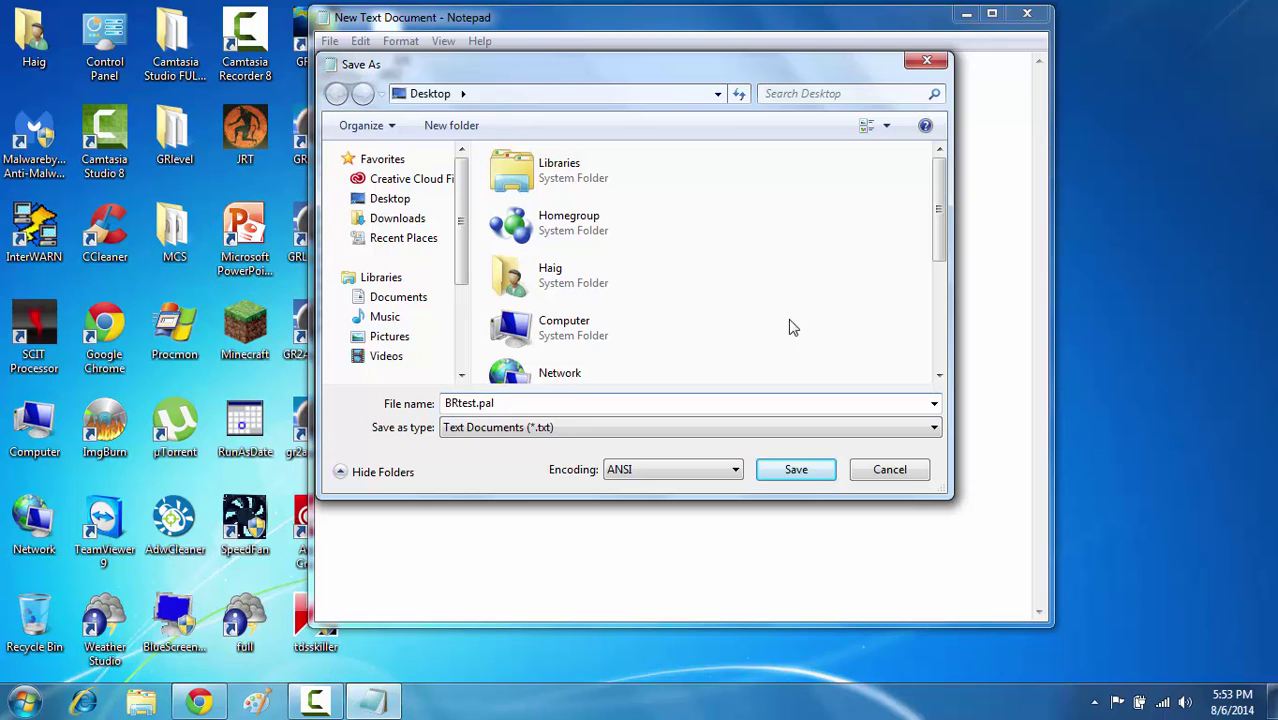
pyautogui.click(806, 472)
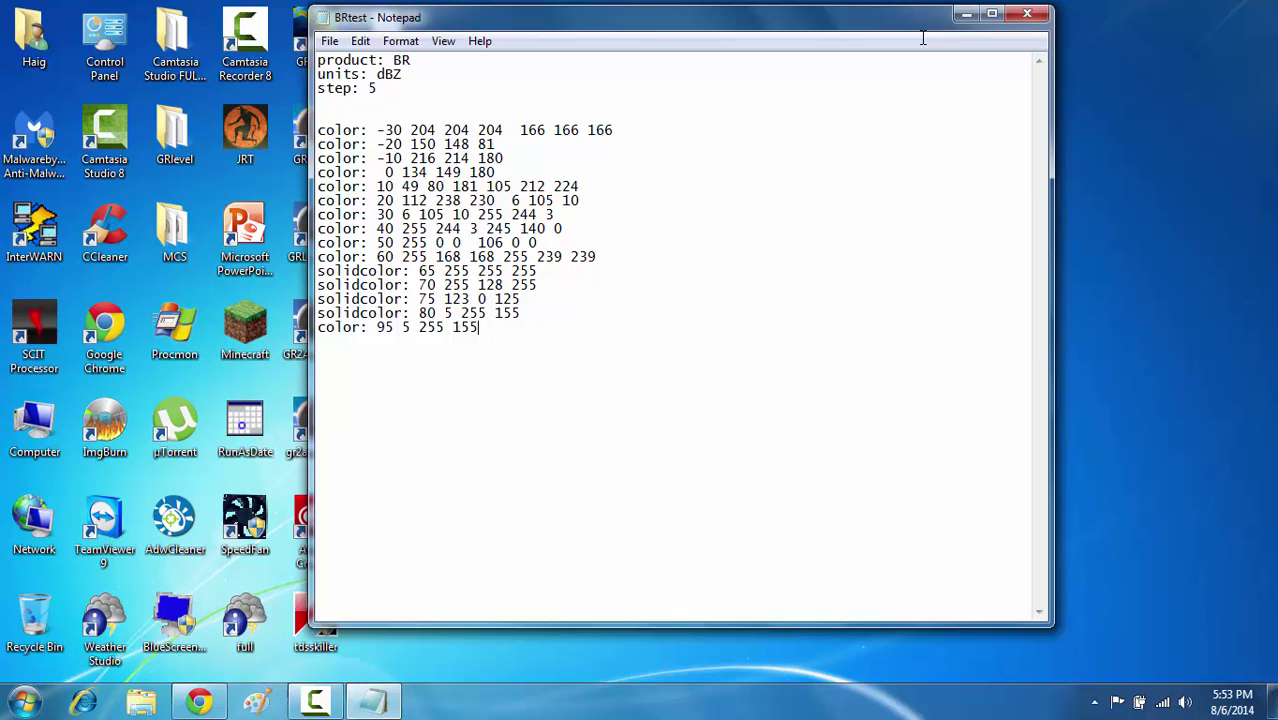
# Check BRtest's Properties on the desktop to confirm it is a 463-byte PAL File
pyautogui.click(966, 14)
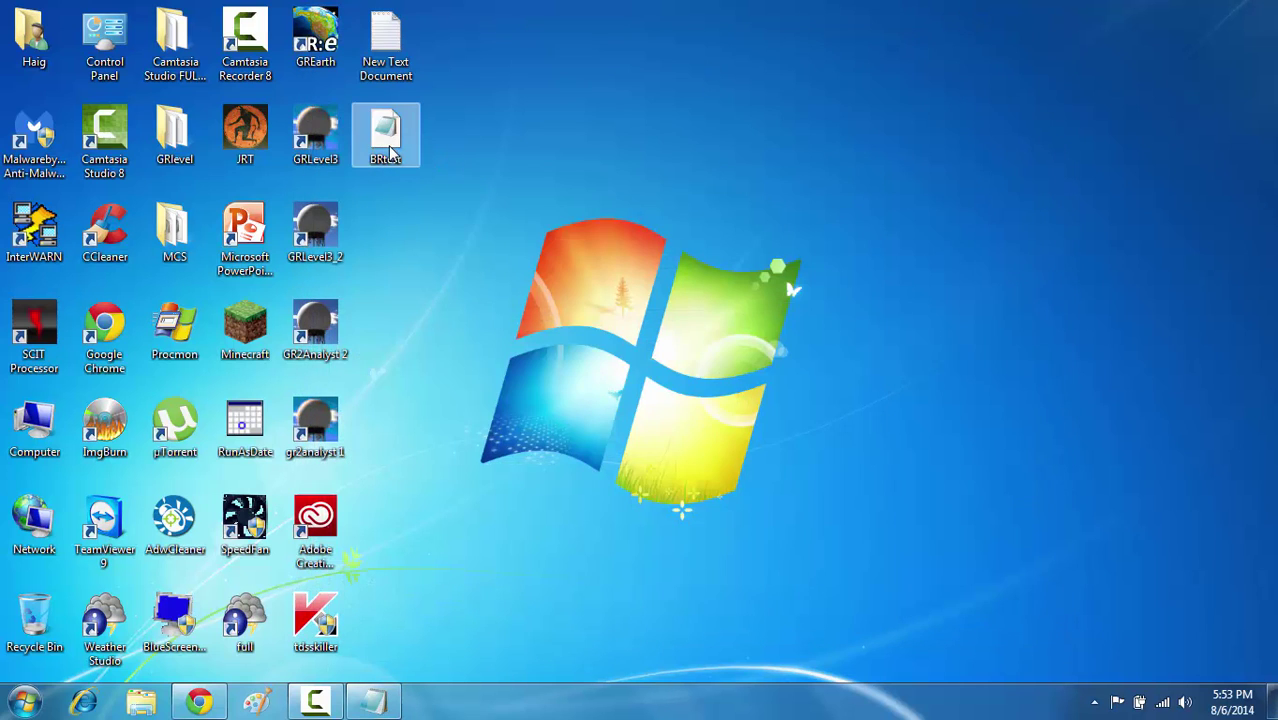
pyautogui.moveTo(389, 163)
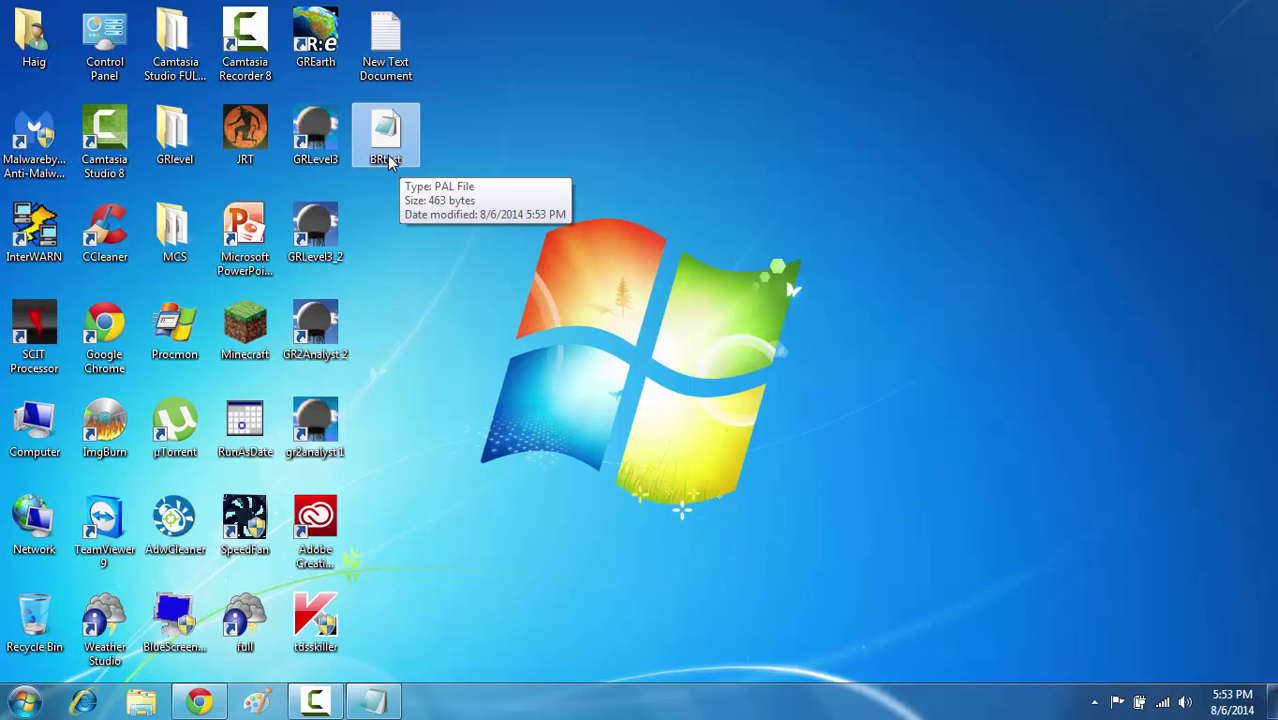
pyautogui.rightClick(389, 156)
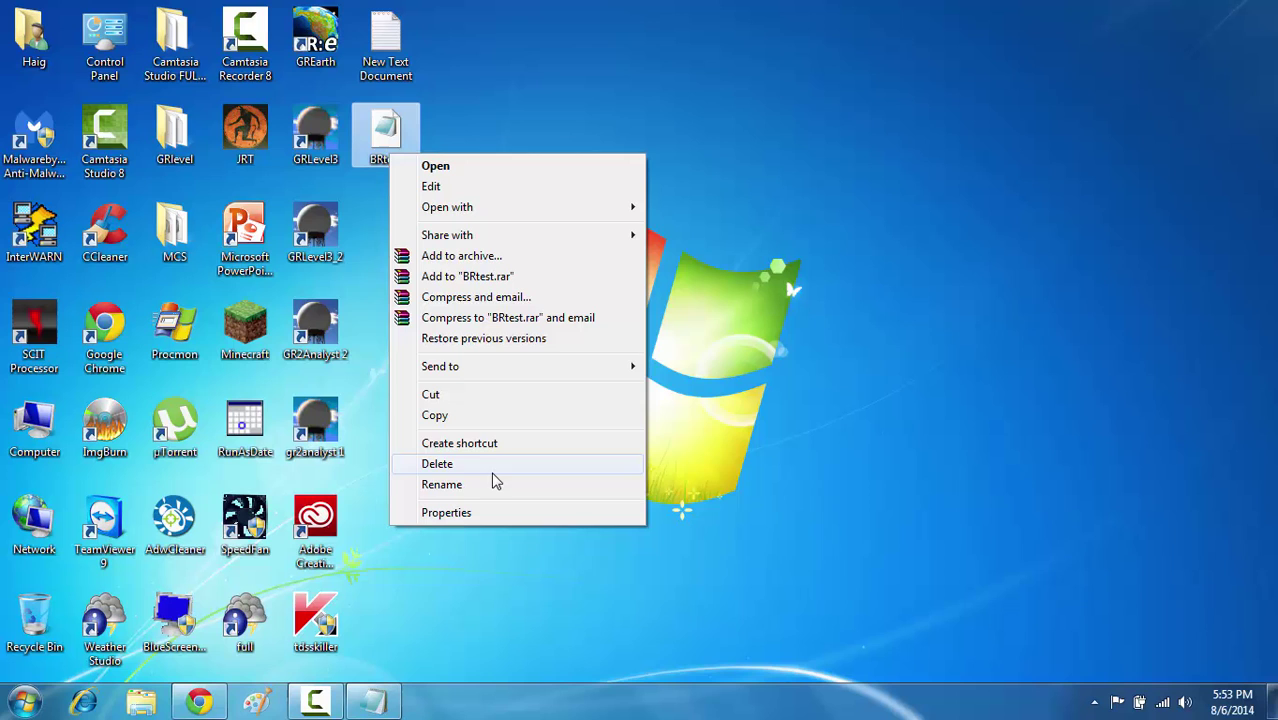
pyautogui.click(503, 512)
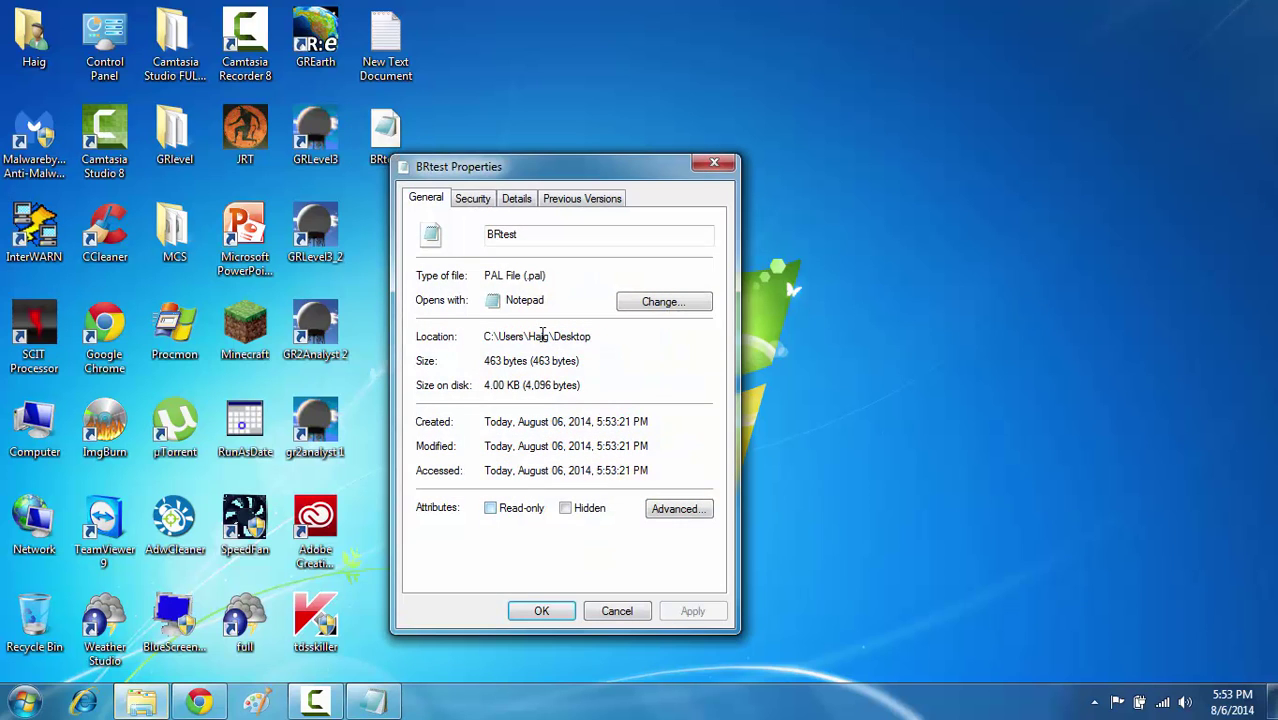
pyautogui.moveTo(523, 277); pyautogui.dragTo(569, 283)
pyautogui.click(703, 165)
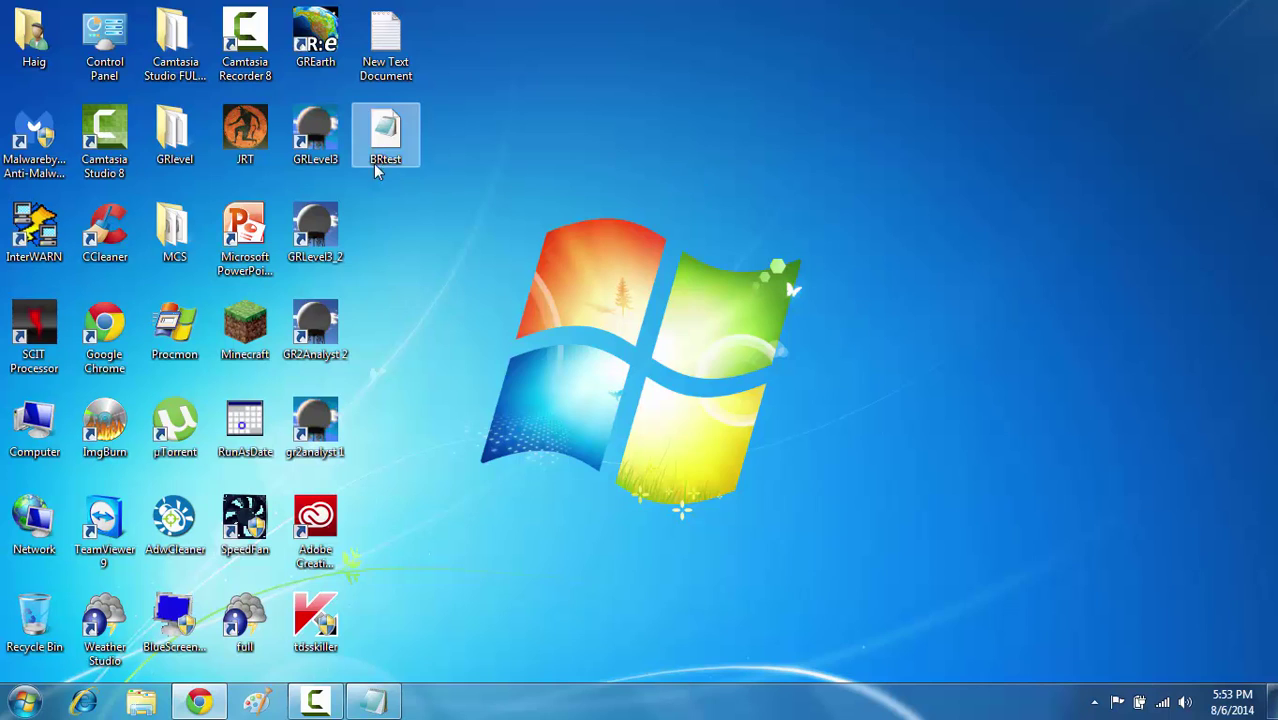
# Launch GRLevel3_2 with the KFFC Atlanta reflectivity map, then open the View menu
pyautogui.doubleClick(327, 231)
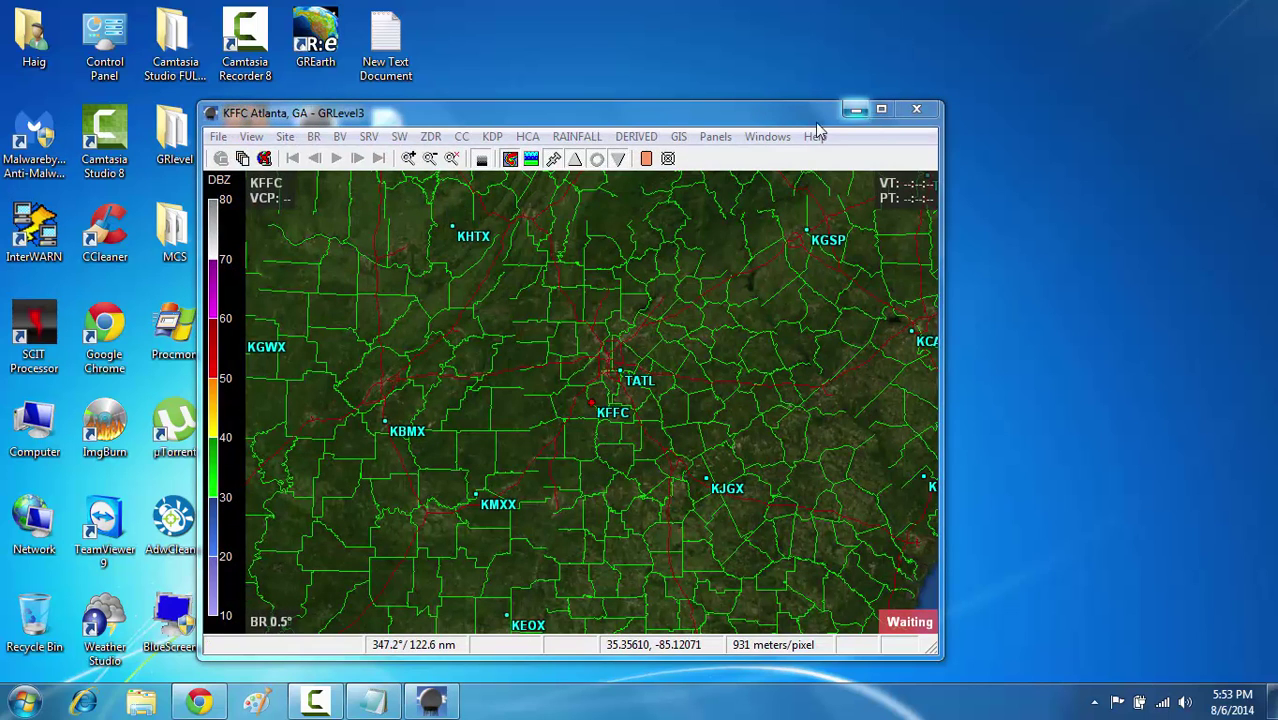
pyautogui.click(222, 137)
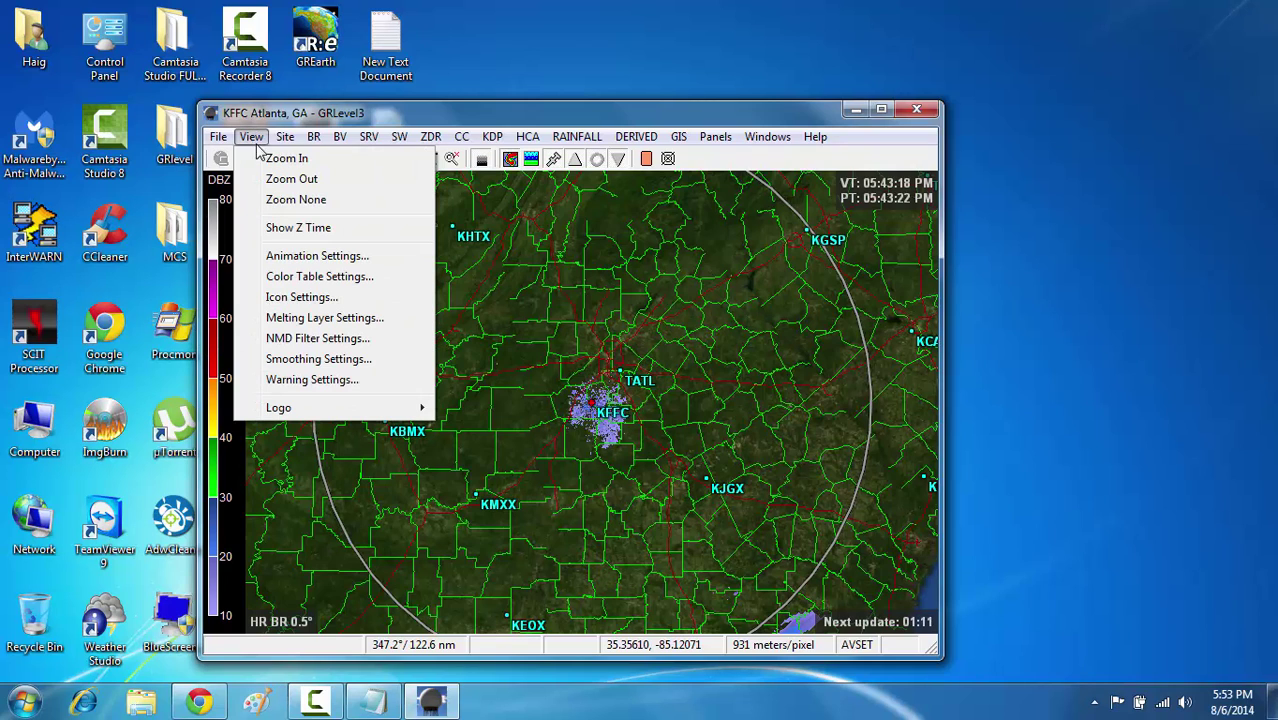
# In Color Table Settings, change the BR table to BRtest.pal from the Desktop
pyautogui.click(337, 280)
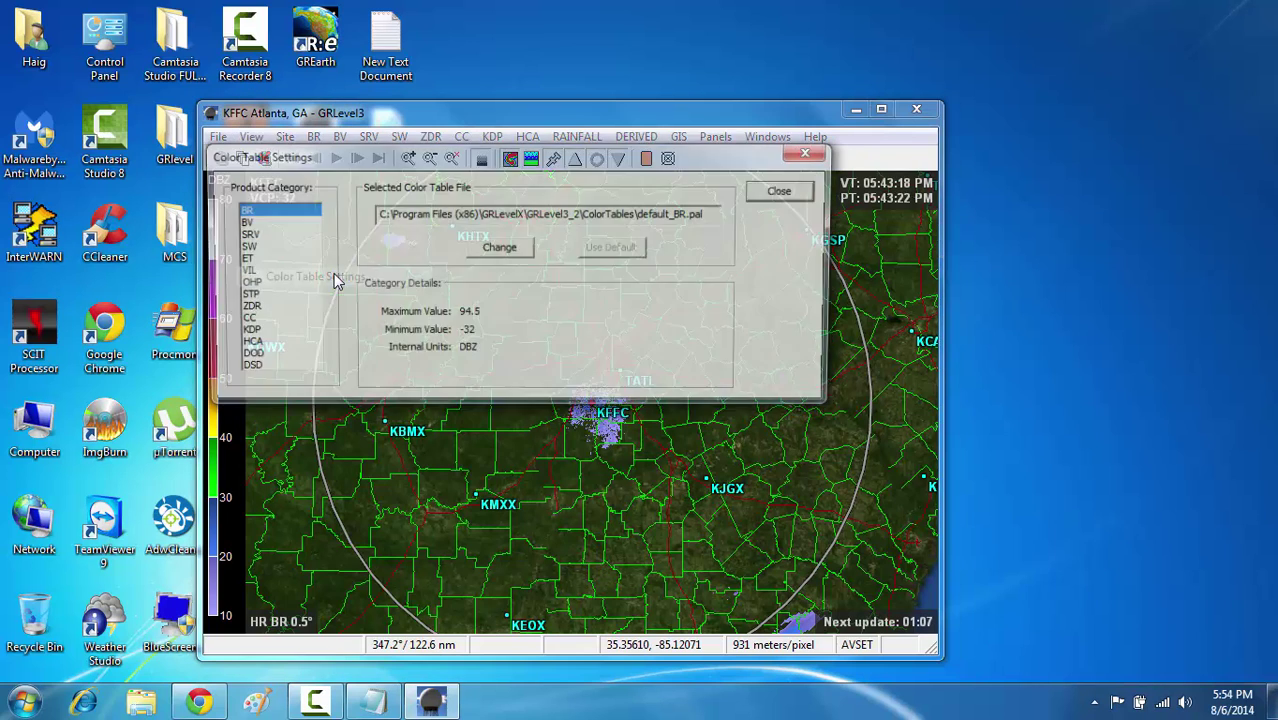
pyautogui.click(507, 253)
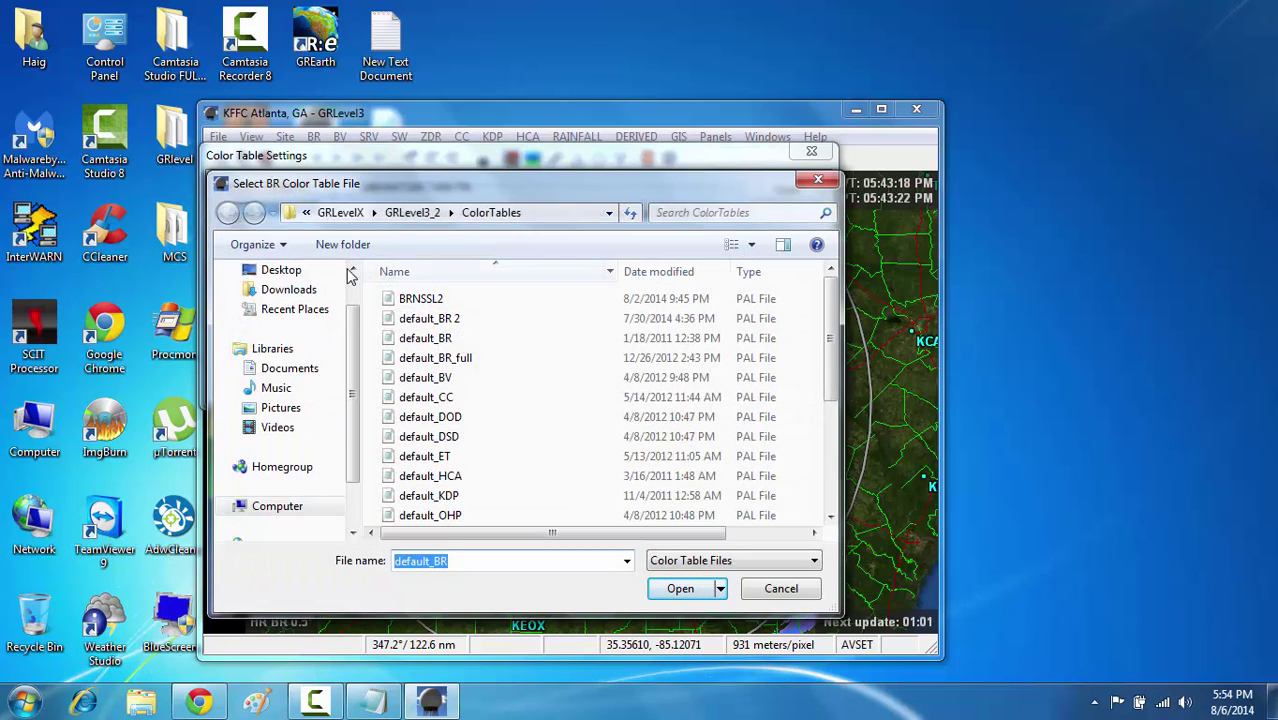
pyautogui.click(312, 275)
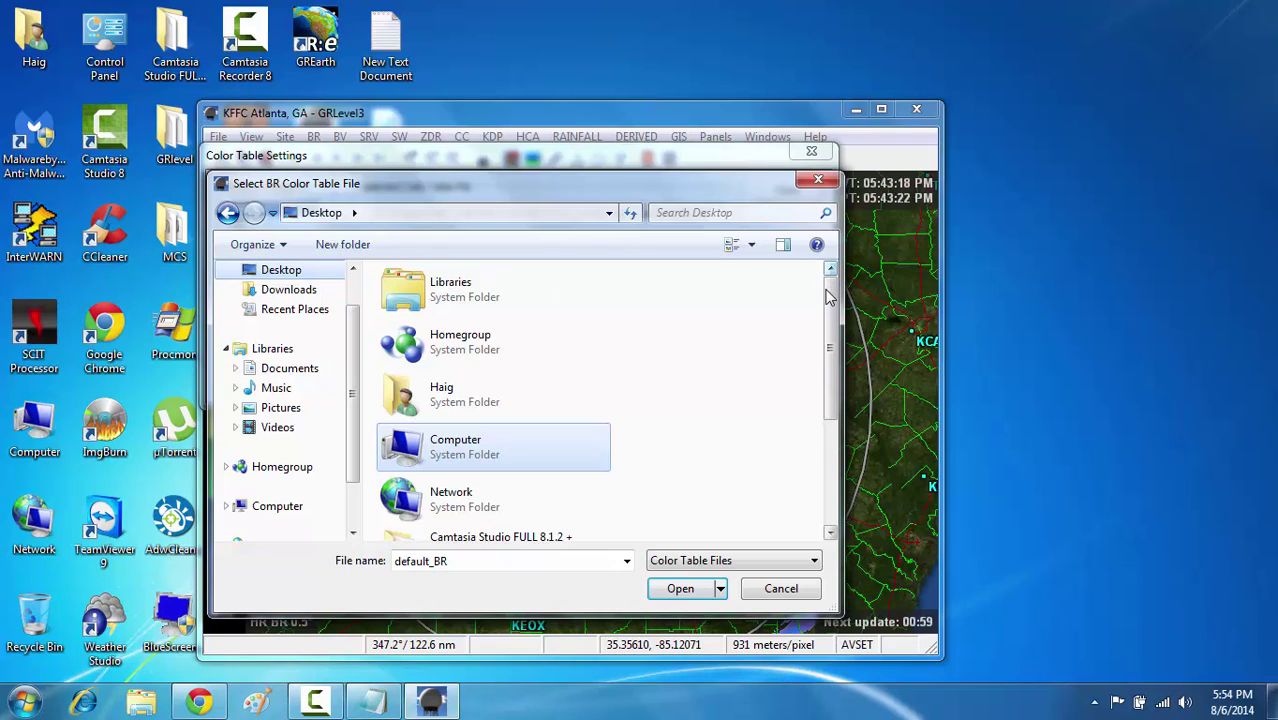
pyautogui.moveTo(828, 295); pyautogui.dragTo(830, 449)
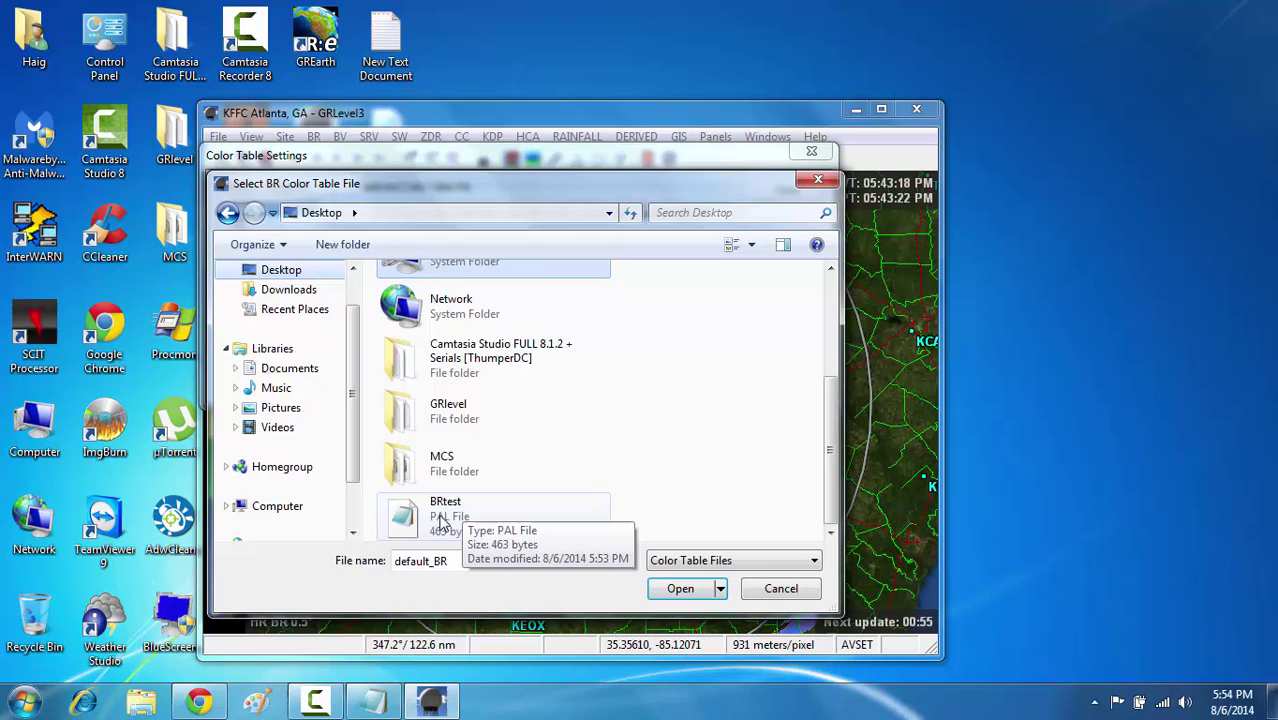
pyautogui.click(451, 519)
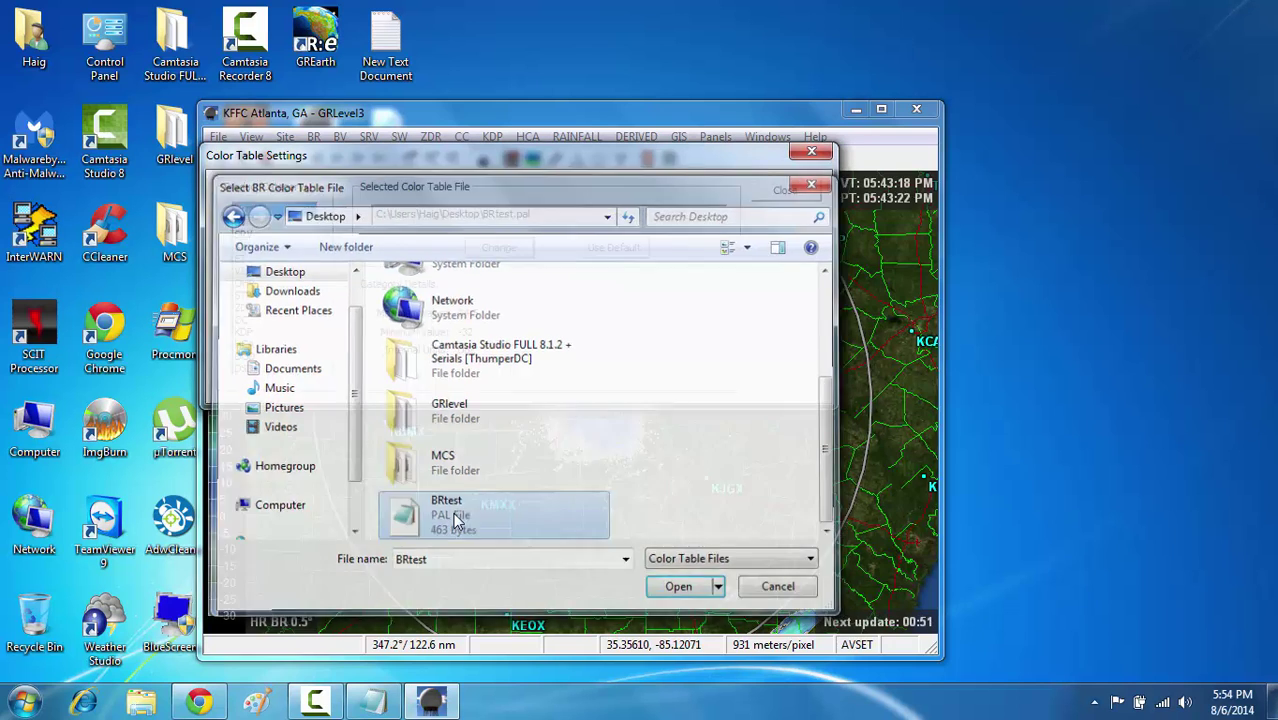
pyautogui.doubleClick(455, 520)
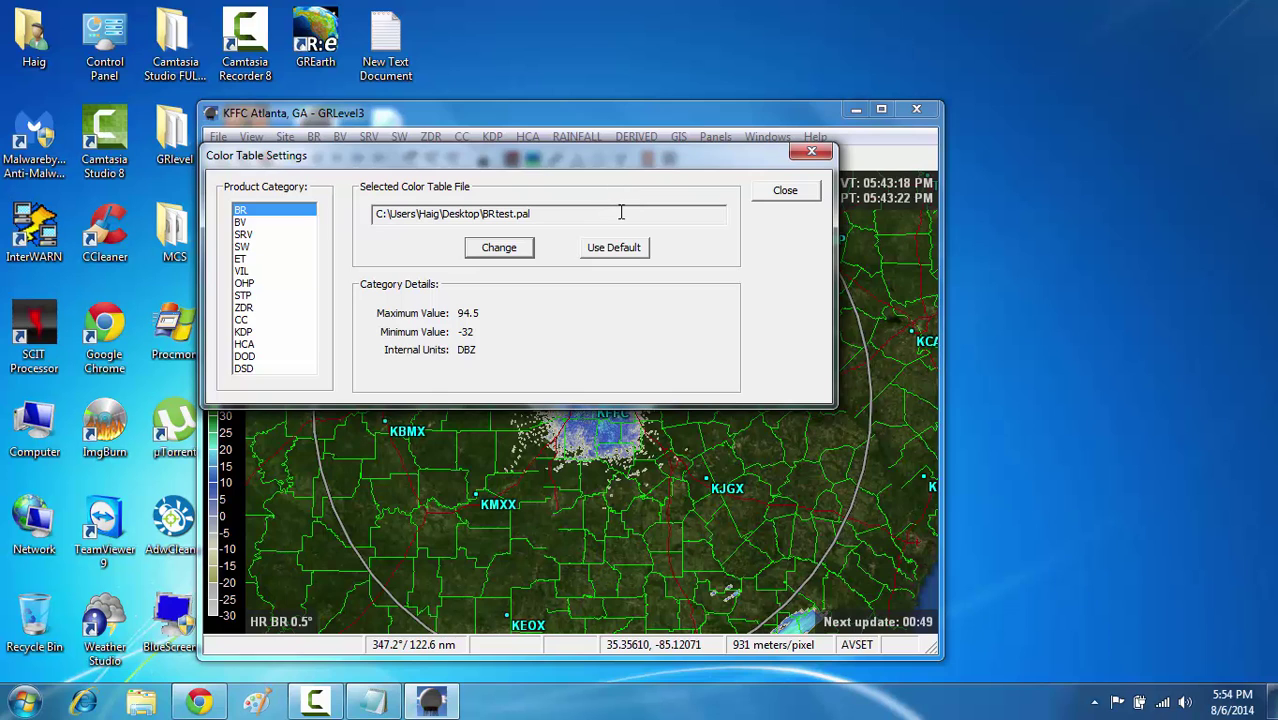
# Jump the map to the Tooele, UT warning from the active warnings list
pyautogui.click(785, 191)
pyautogui.click(767, 137)
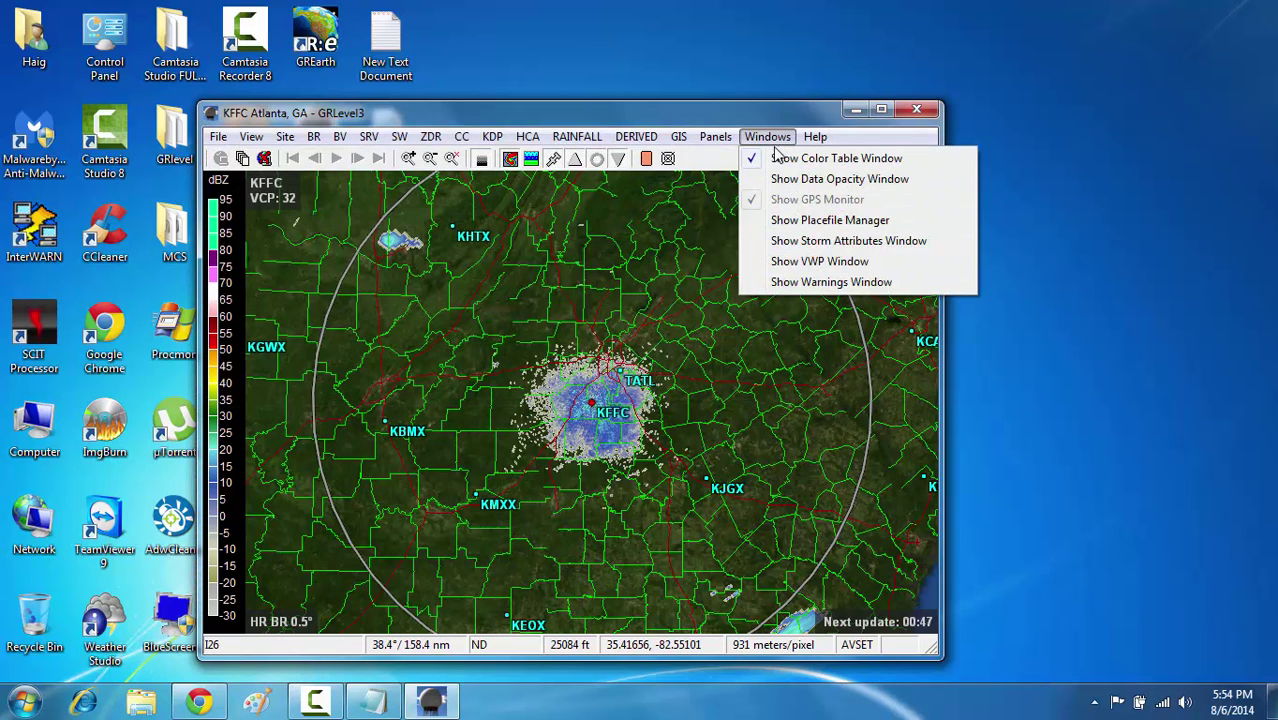
pyautogui.moveTo(715, 137)
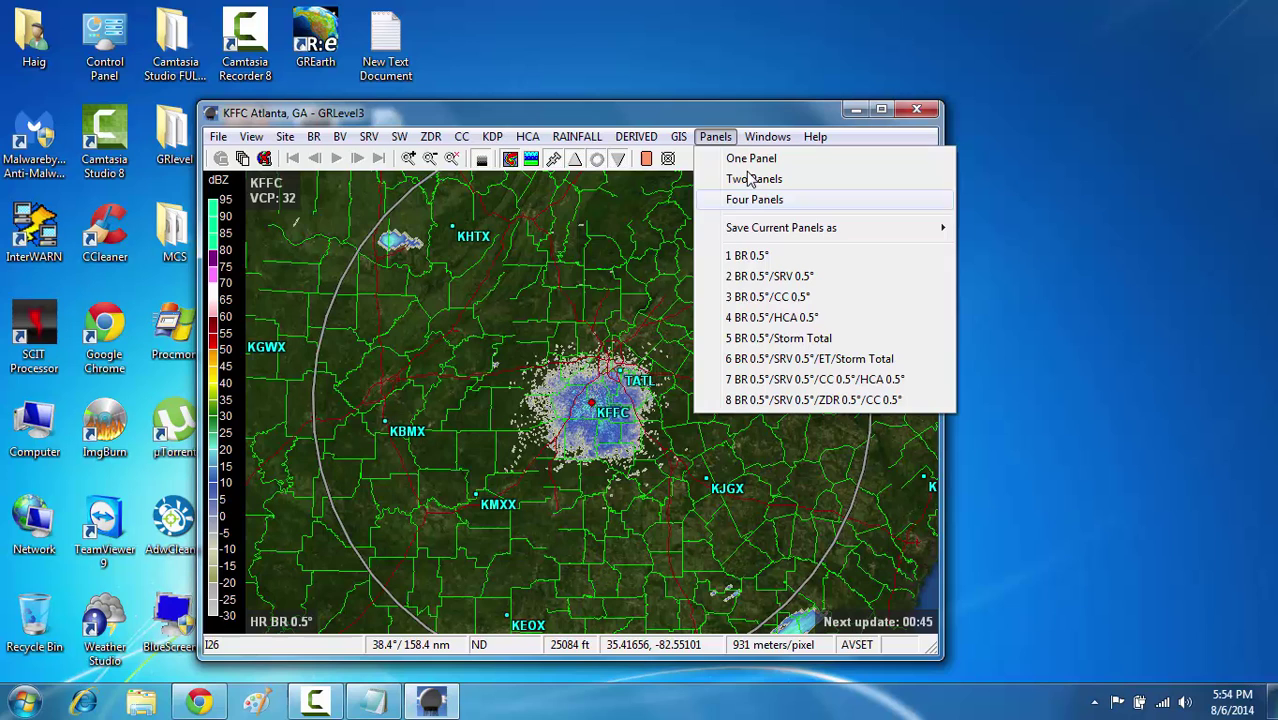
pyautogui.moveTo(767, 137)
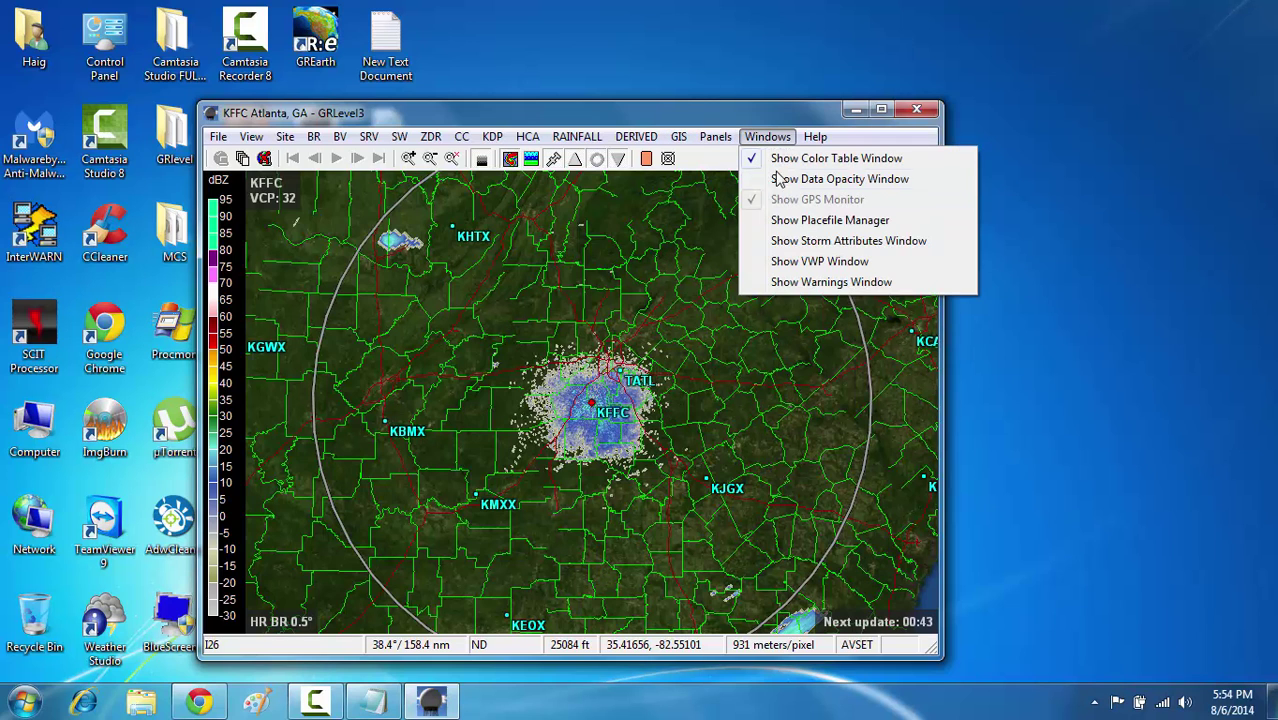
pyautogui.click(803, 284)
pyautogui.doubleClick(185, 165)
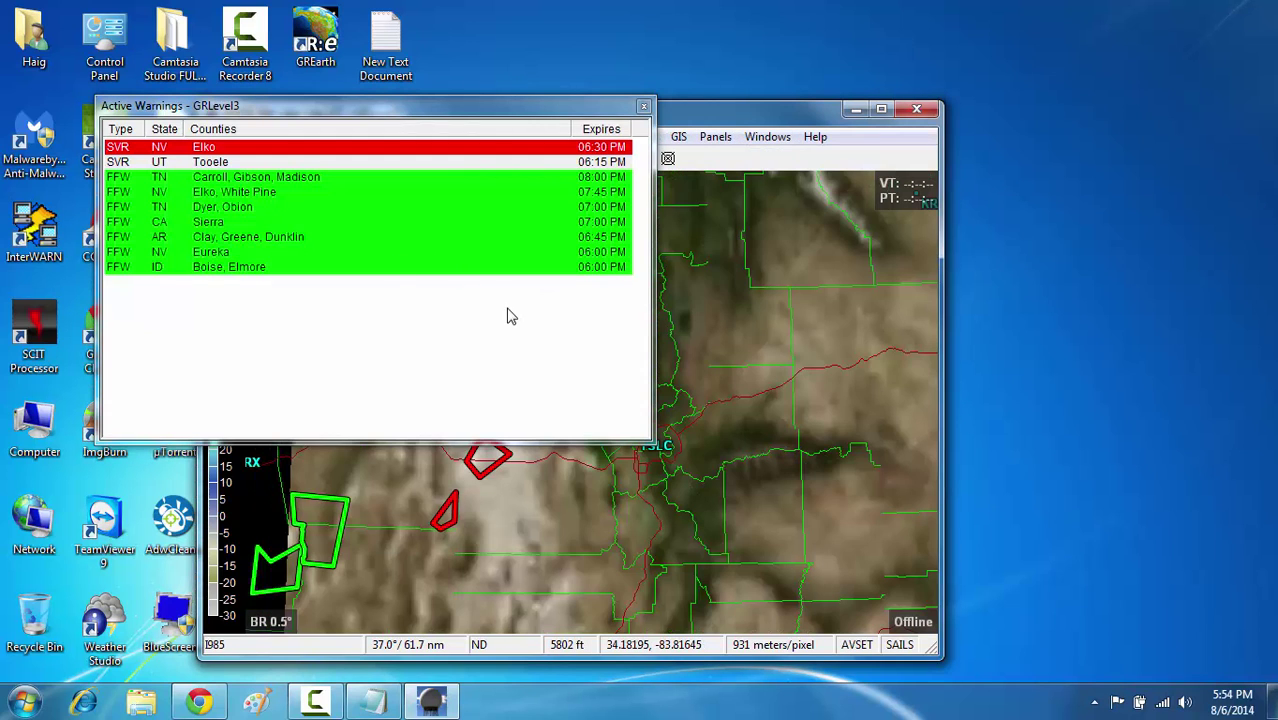
pyautogui.click(645, 107)
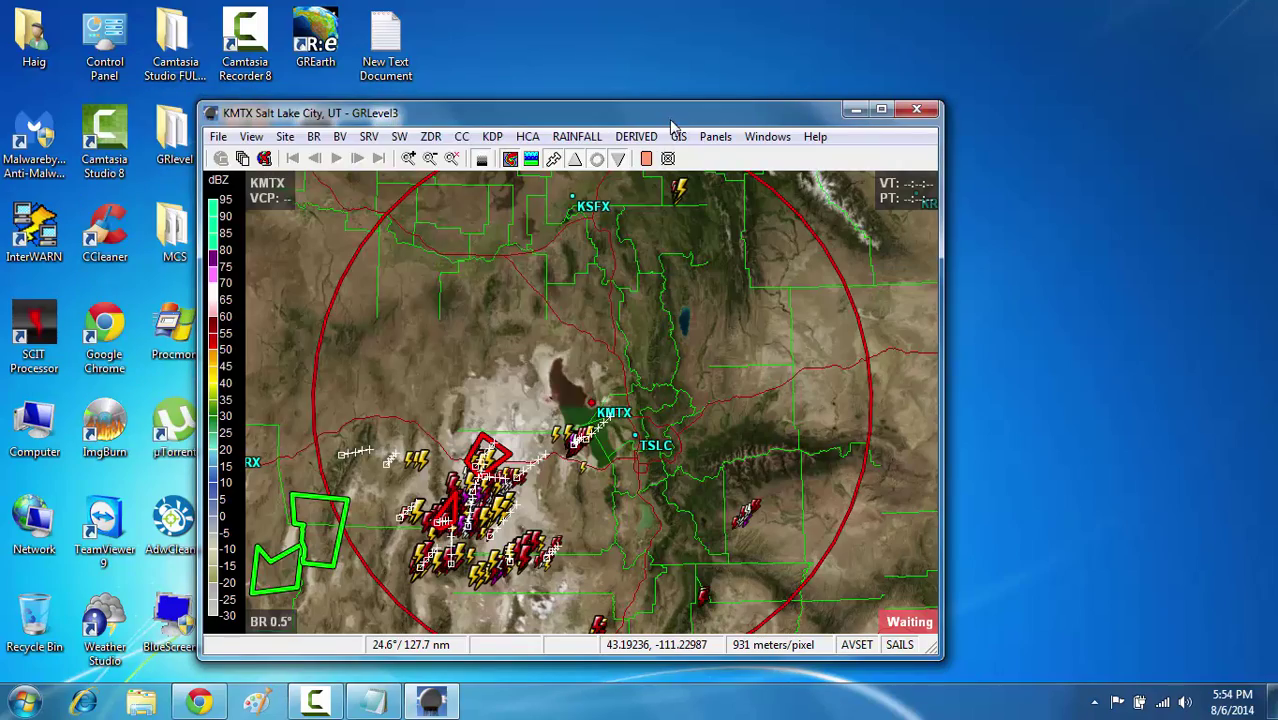
# Adjust the zoom on the KMTX storms and start the radar loop
pyautogui.scroll(6, 485, 440)
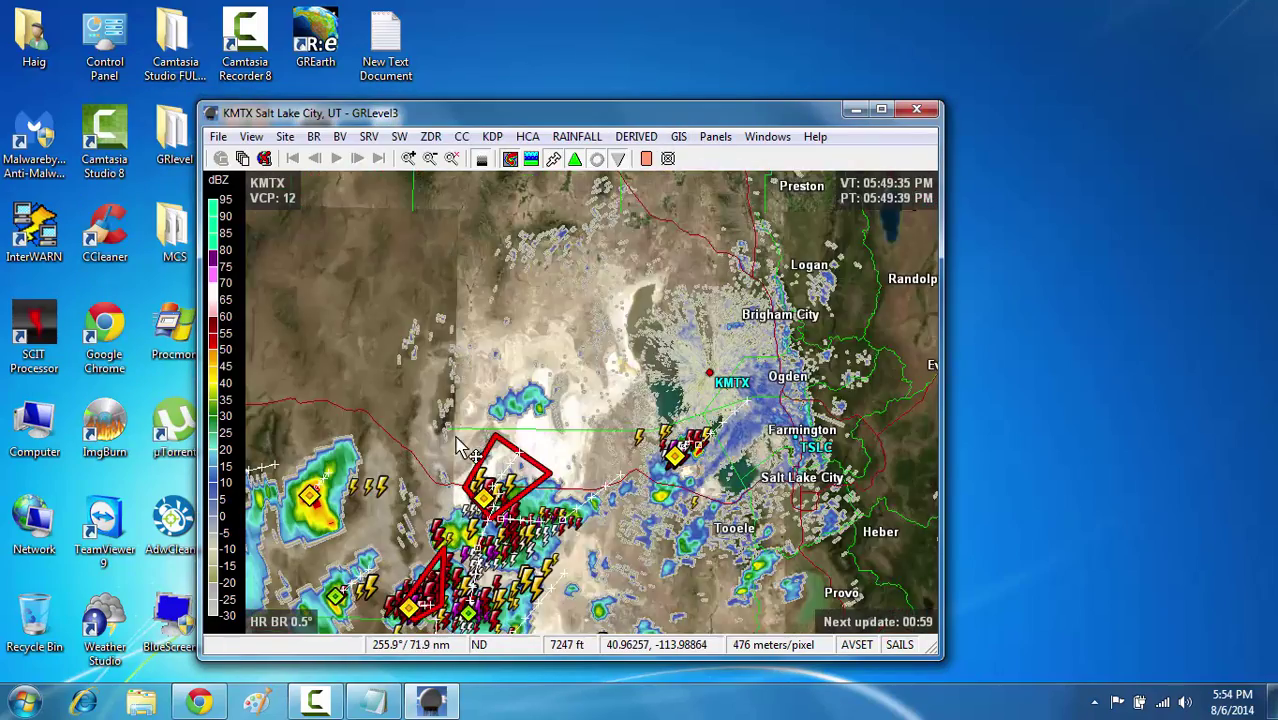
pyautogui.scroll(-3, 740, 280)
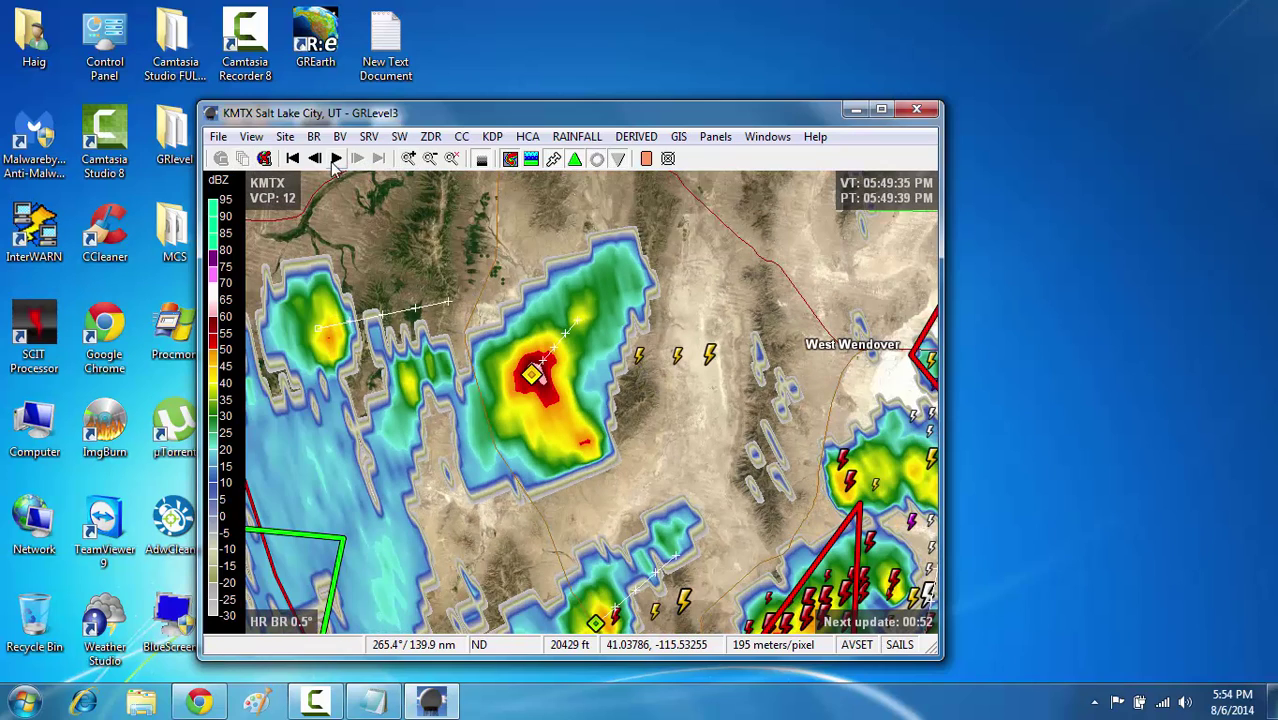
pyautogui.click(336, 158)
# Maximize GRLevel3 and jump again to the Tooele warning from the warnings list
pyautogui.click(881, 109)
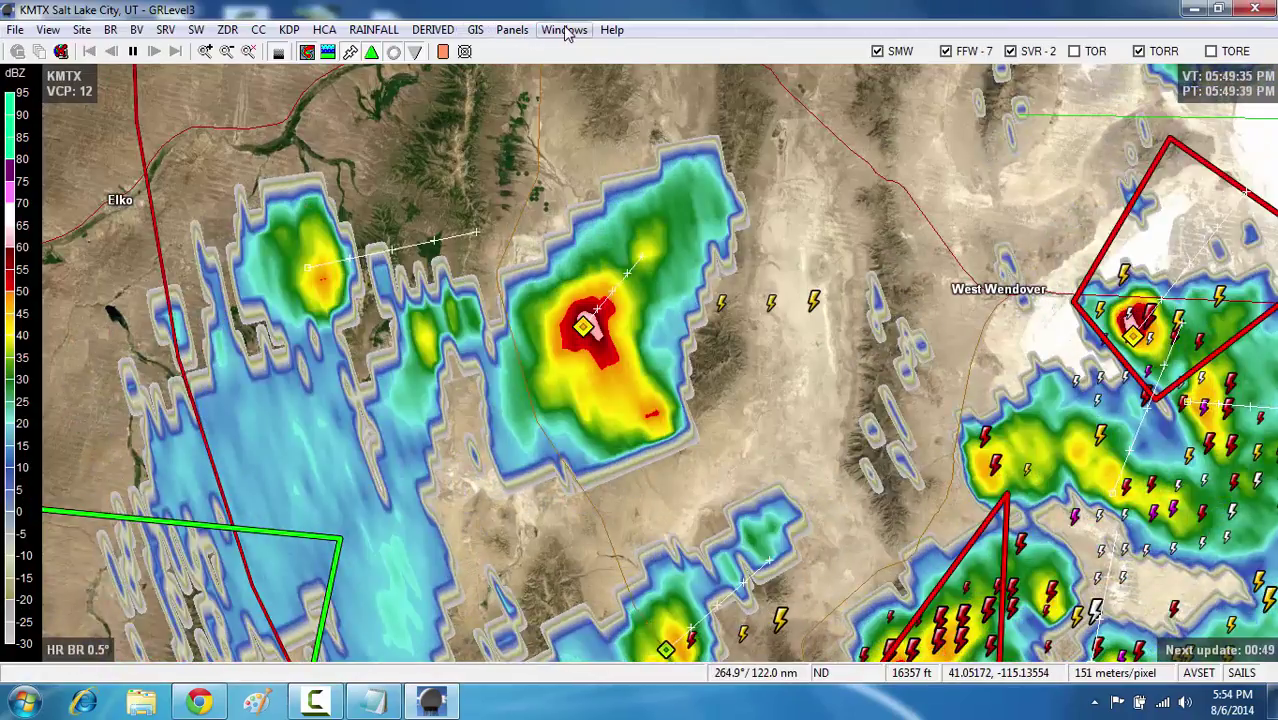
pyautogui.click(564, 29)
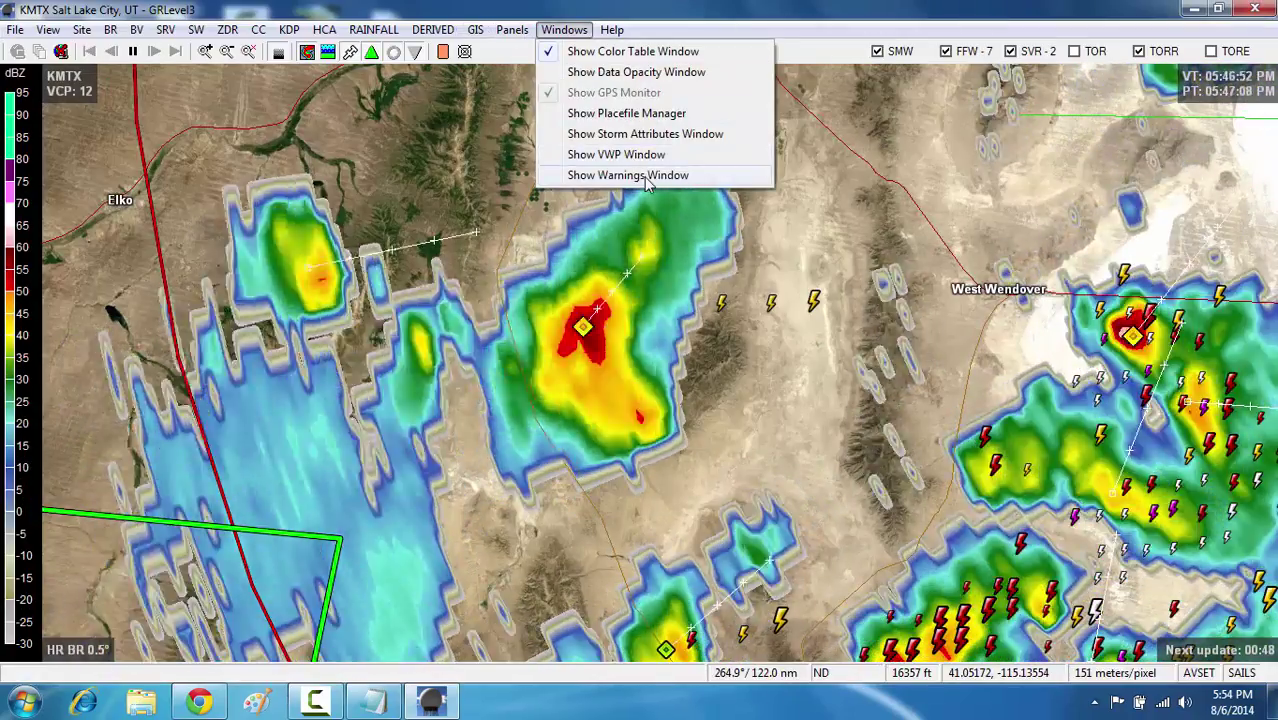
pyautogui.click(628, 175)
pyautogui.click(170, 162)
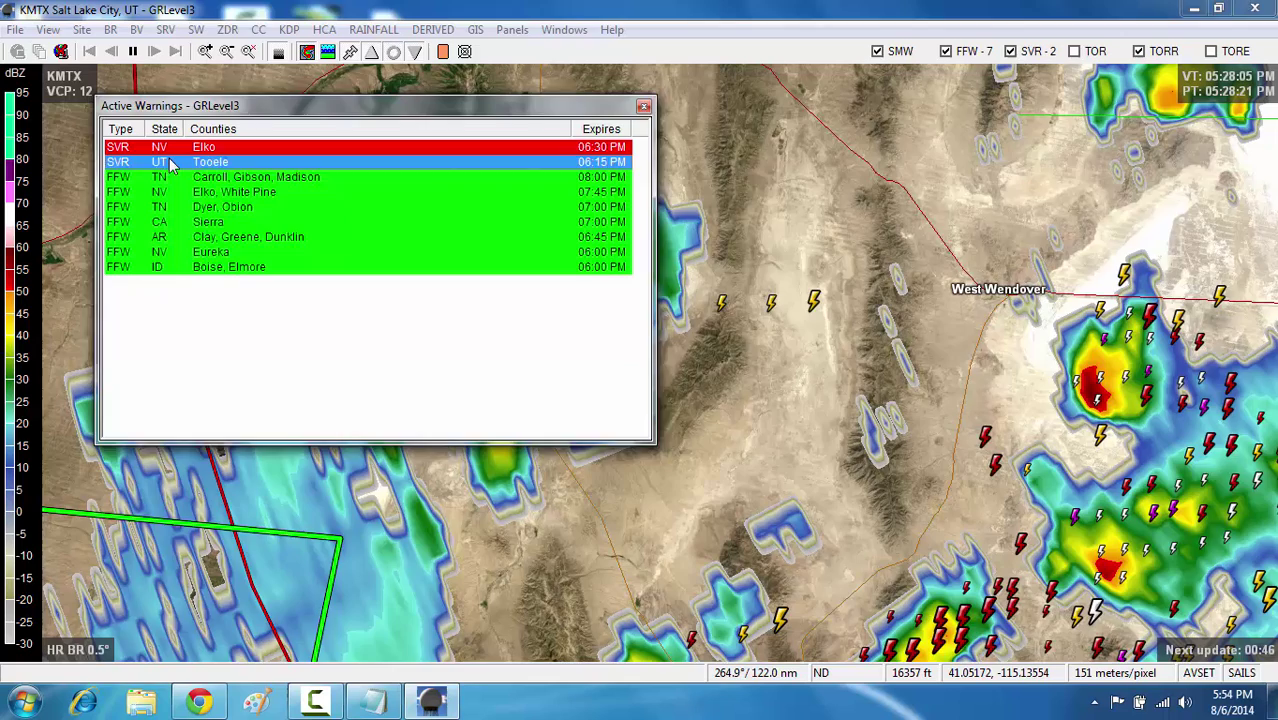
pyautogui.doubleClick(170, 162)
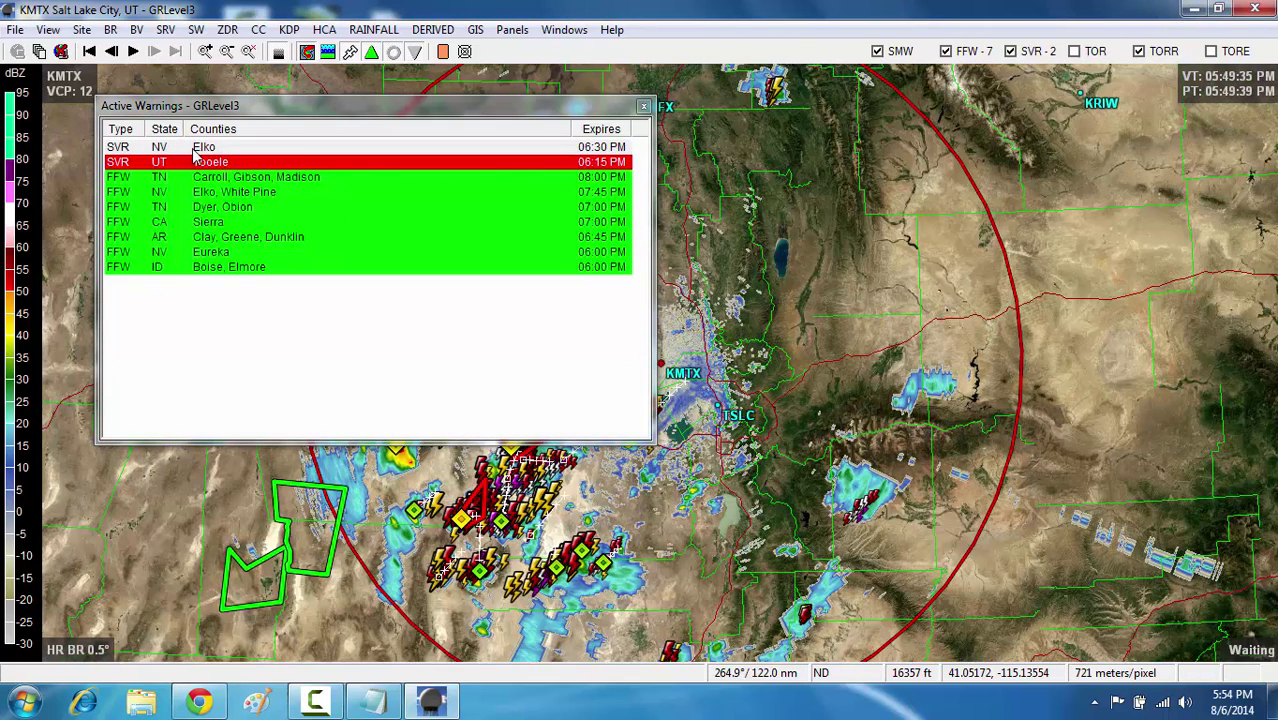
# Switch to the Dyer, Obion flash flood warning and center the Tennessee storms
pyautogui.click(170, 150)
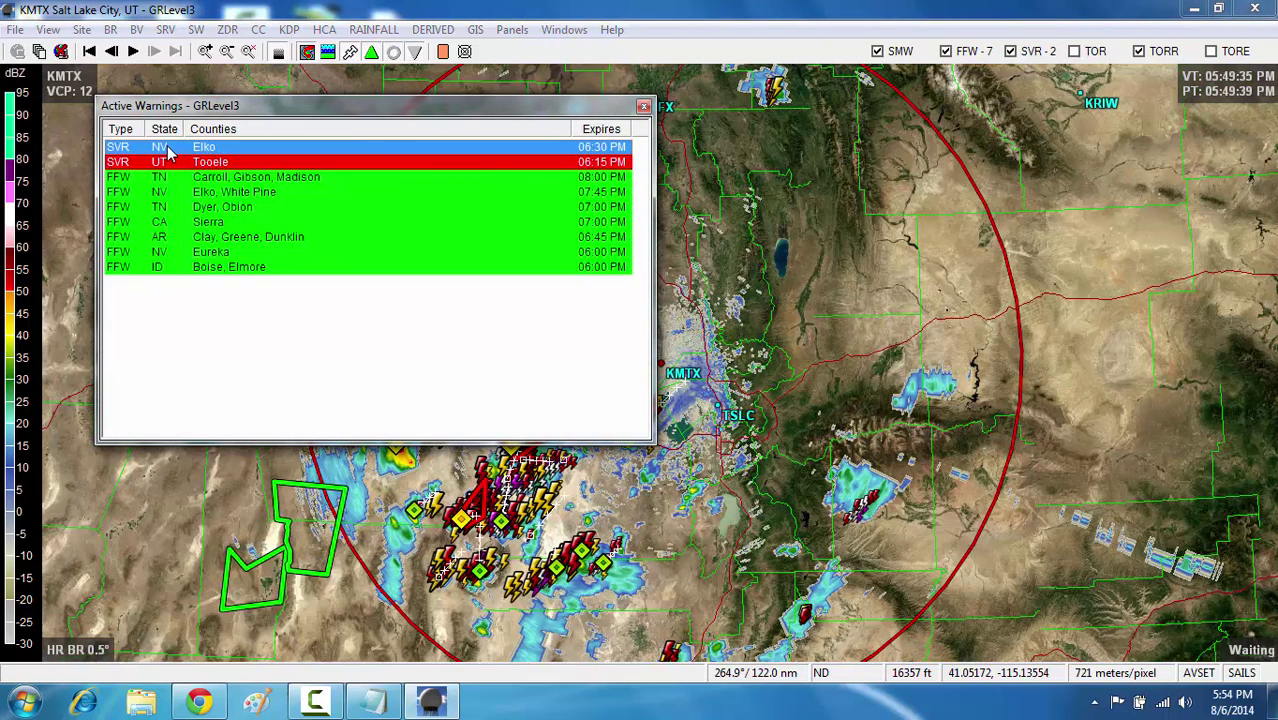
pyautogui.doubleClick(170, 207)
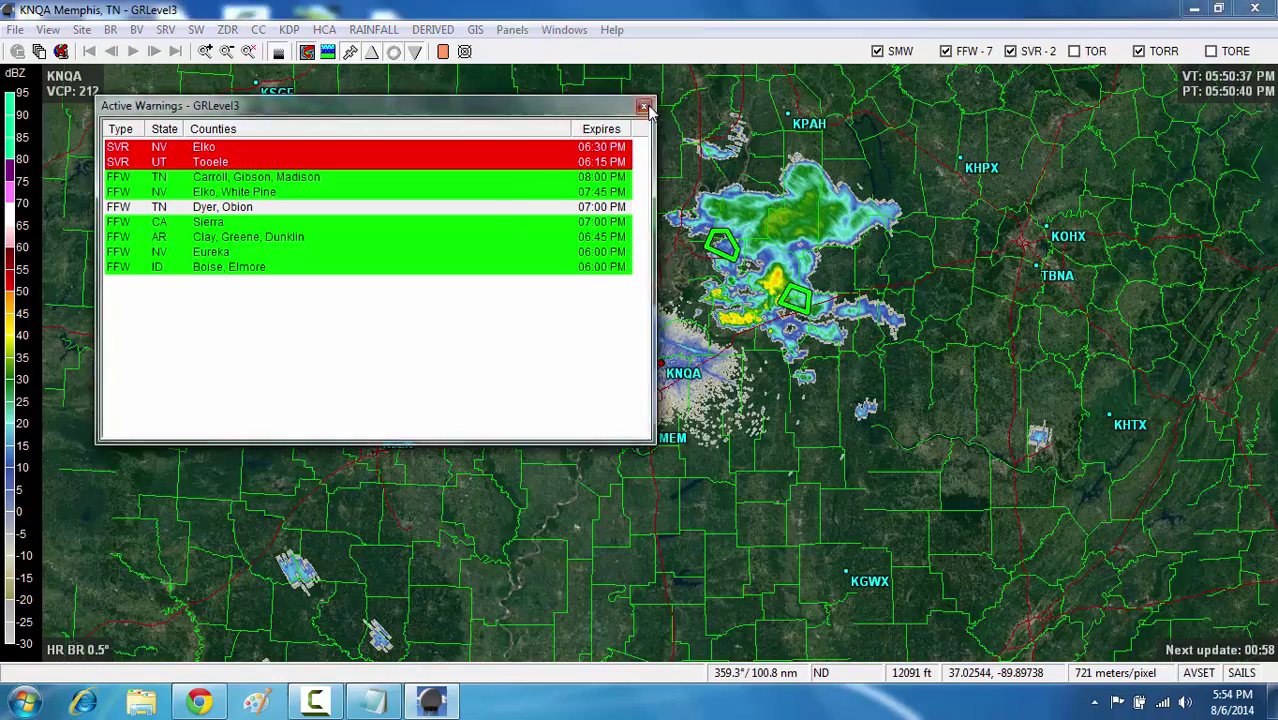
pyautogui.click(643, 106)
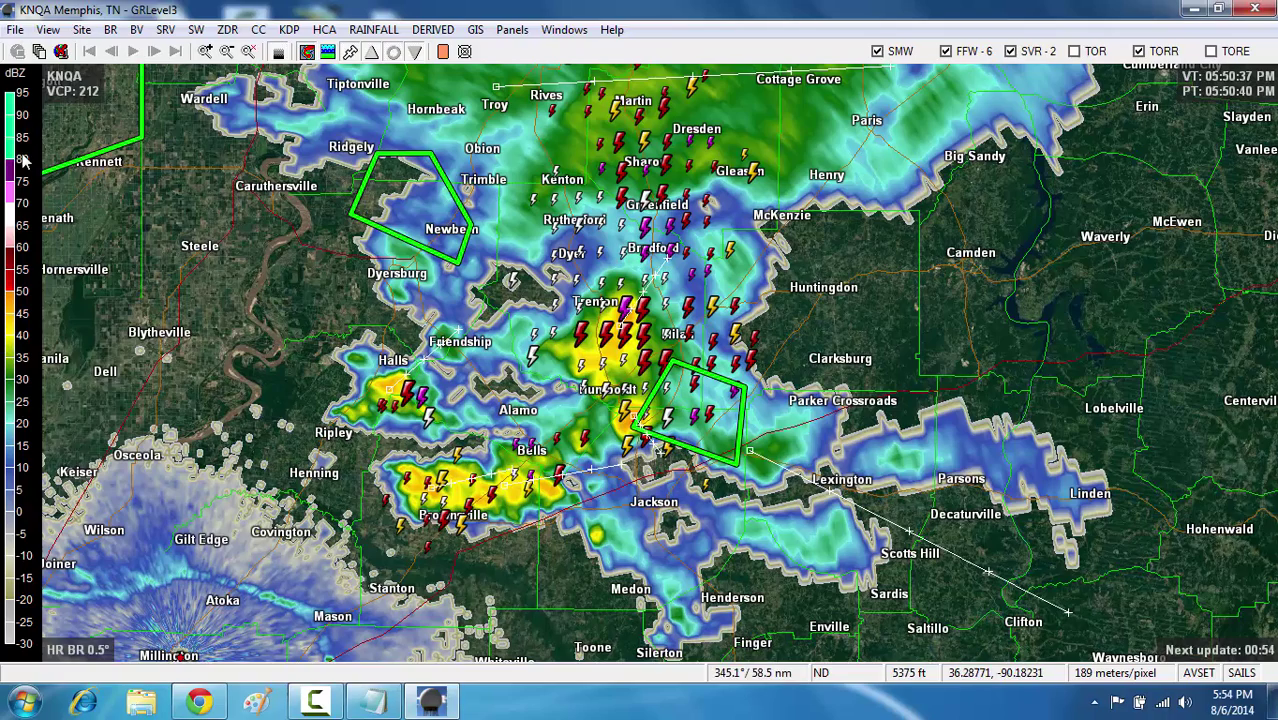
pyautogui.moveTo(843, 455); pyautogui.dragTo(759, 511)
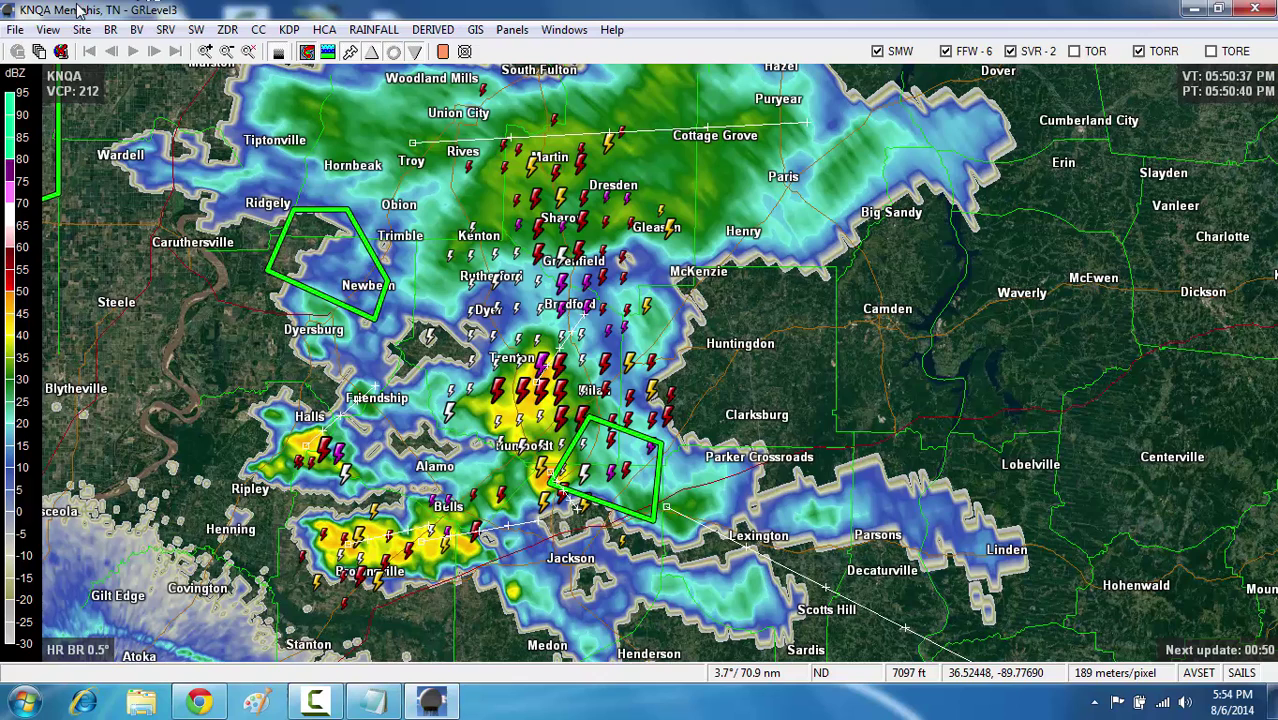
pyautogui.click(48, 30)
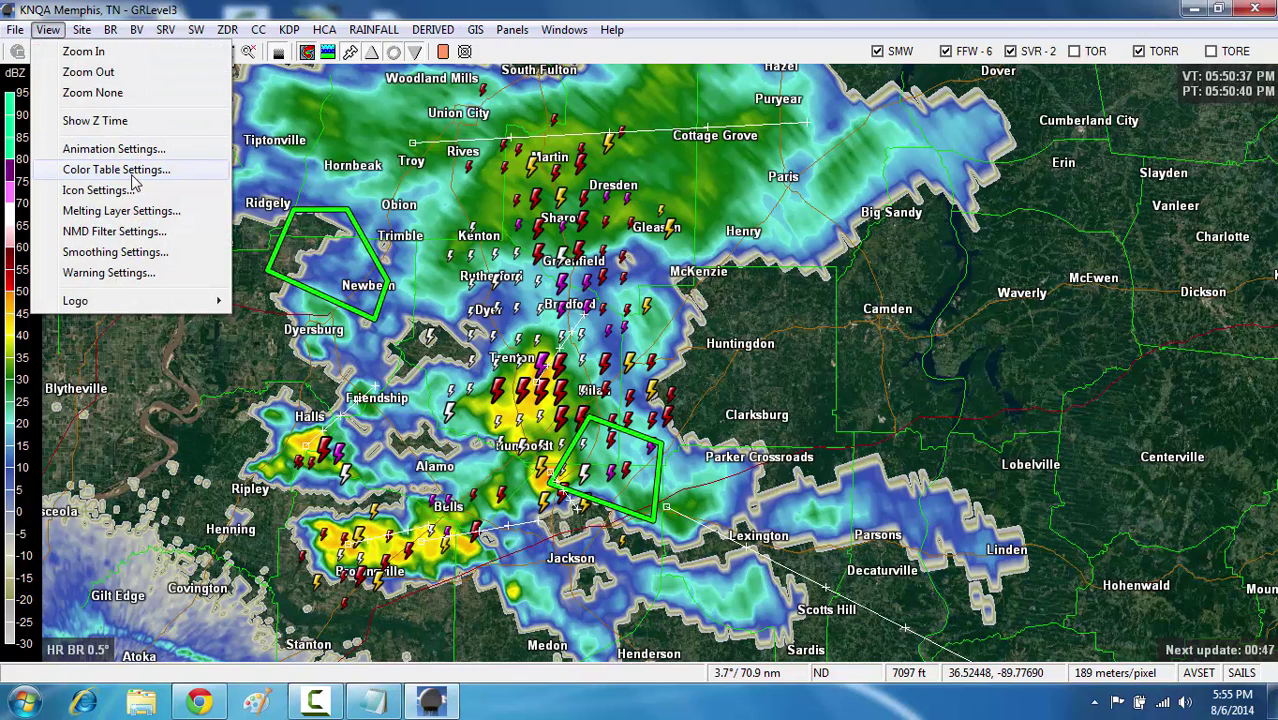
# Start changing the BR colour table file and browse to Program Files (x86) on Local Disk (C:)
pyautogui.click(116, 170)
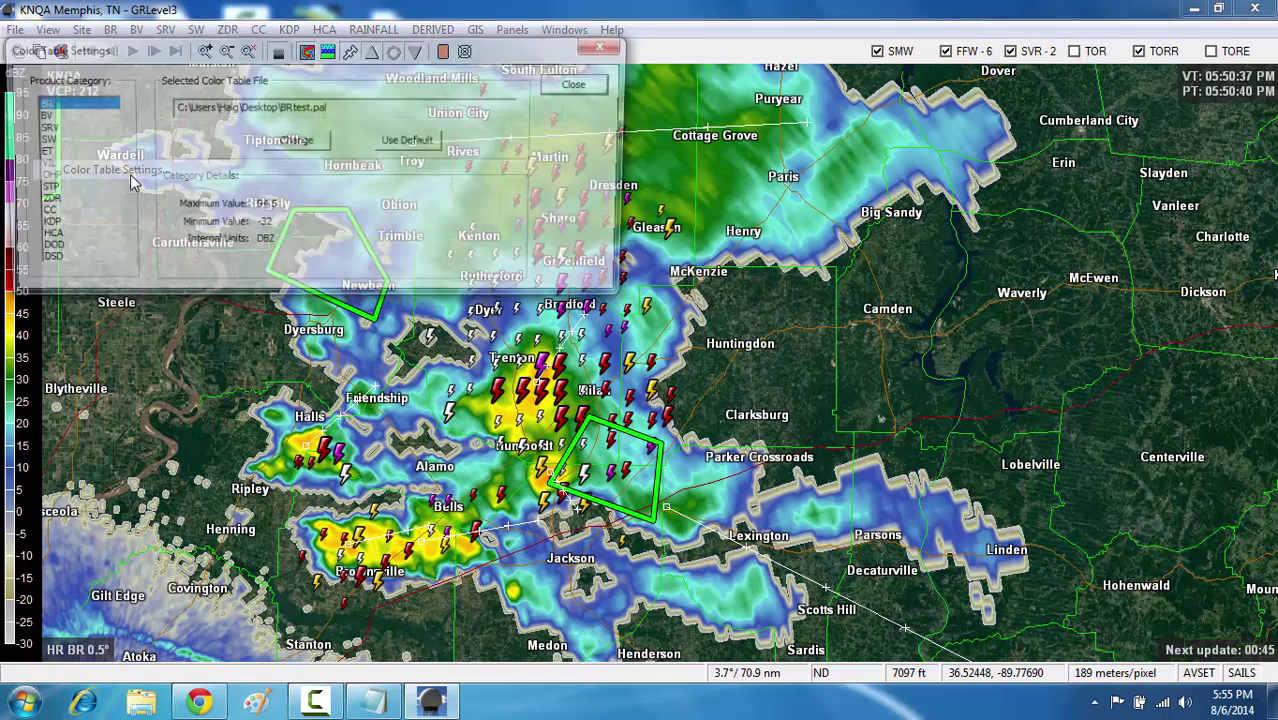
pyautogui.click(284, 141)
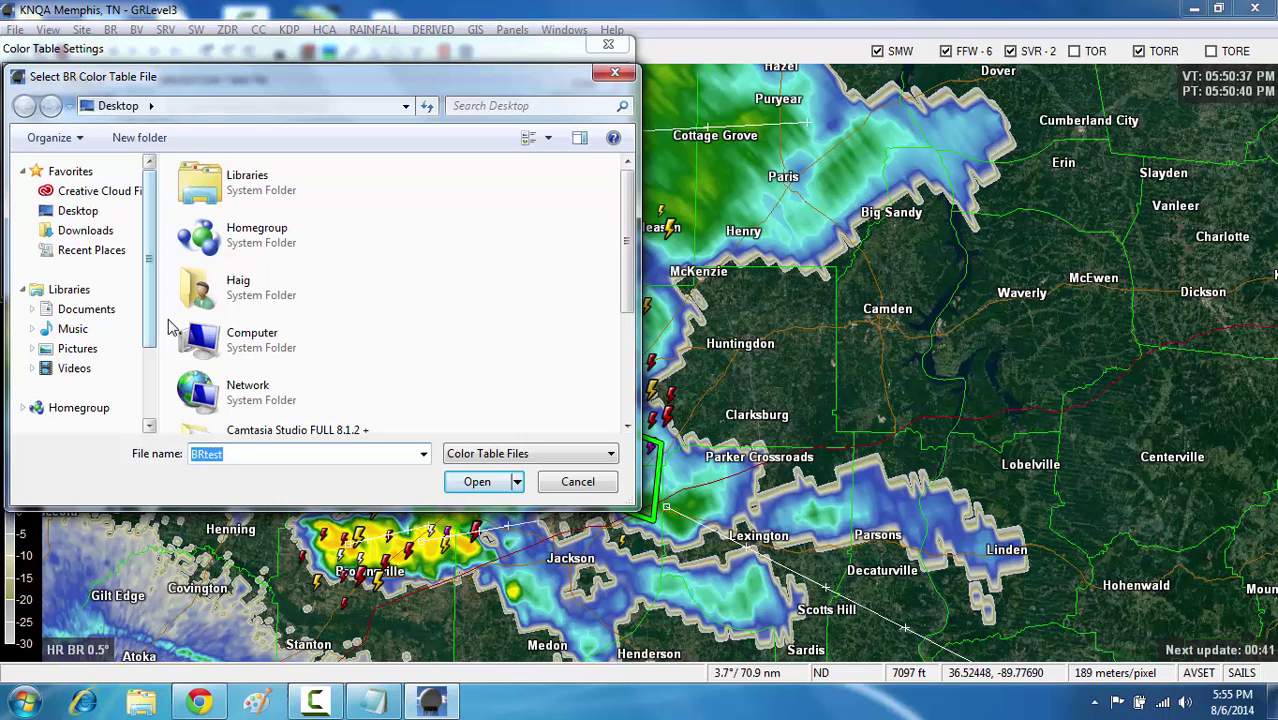
pyautogui.doubleClick(235, 322)
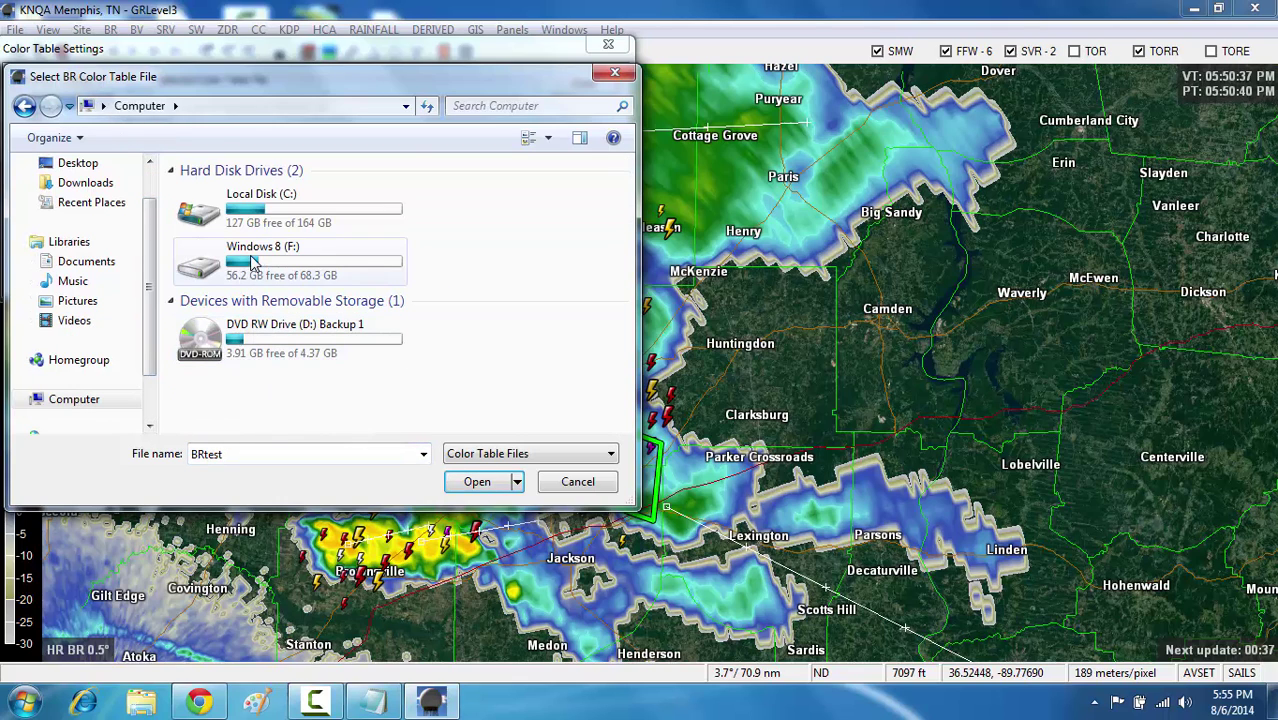
pyautogui.doubleClick(262, 222)
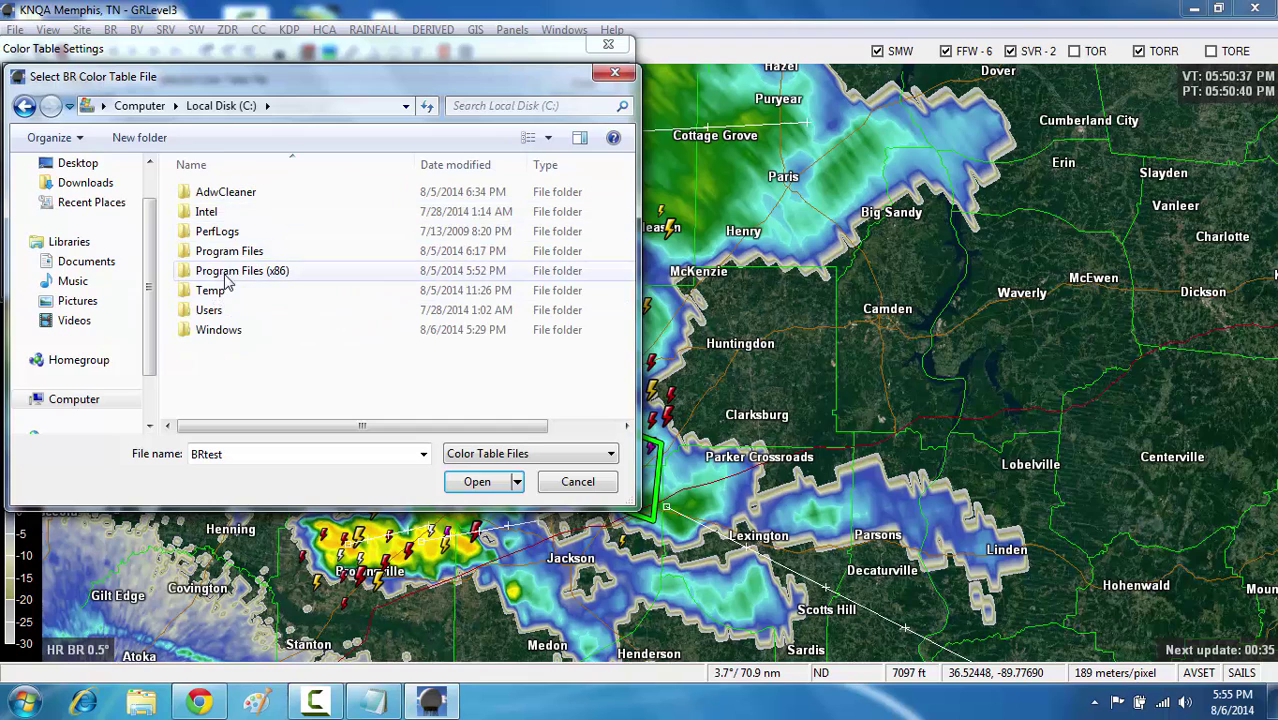
pyautogui.doubleClick(230, 251)
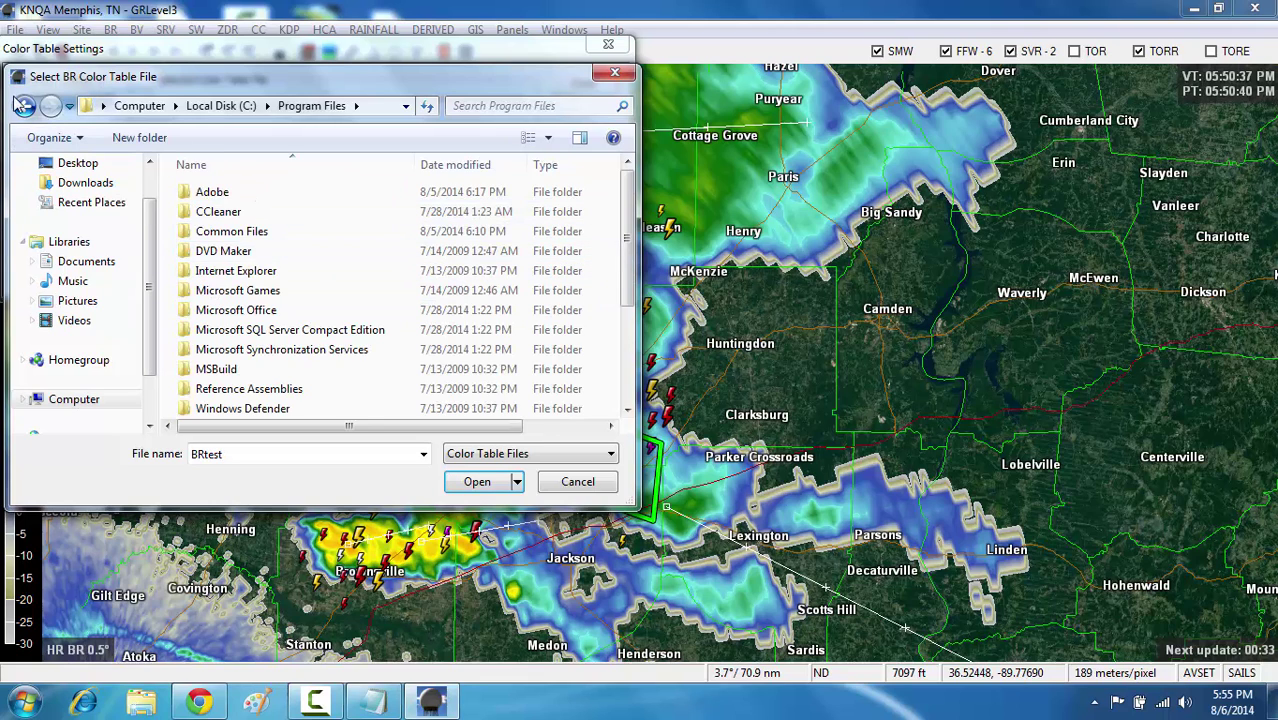
pyautogui.click(22, 106)
pyautogui.click(241, 276)
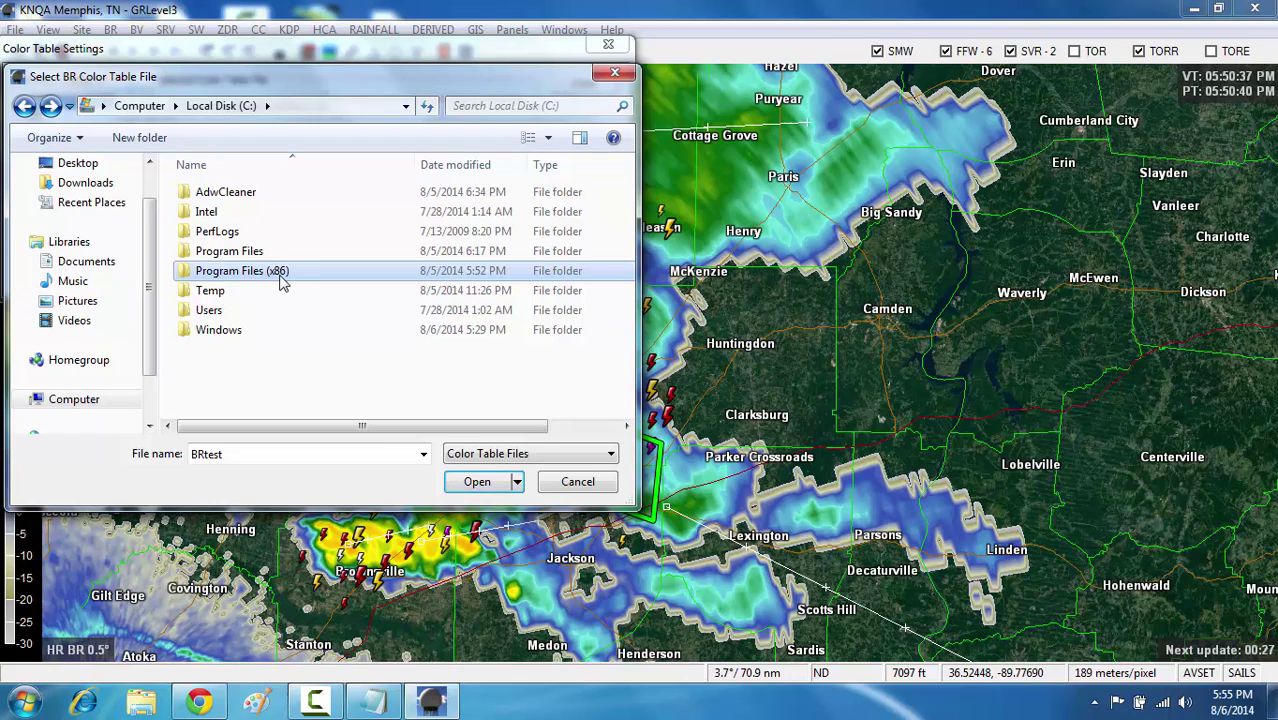
# Go into GRLevelX\GRLevel3_2\ColorTables and load default_BR.pal for base reflectivity
pyautogui.doubleClick(218, 276)
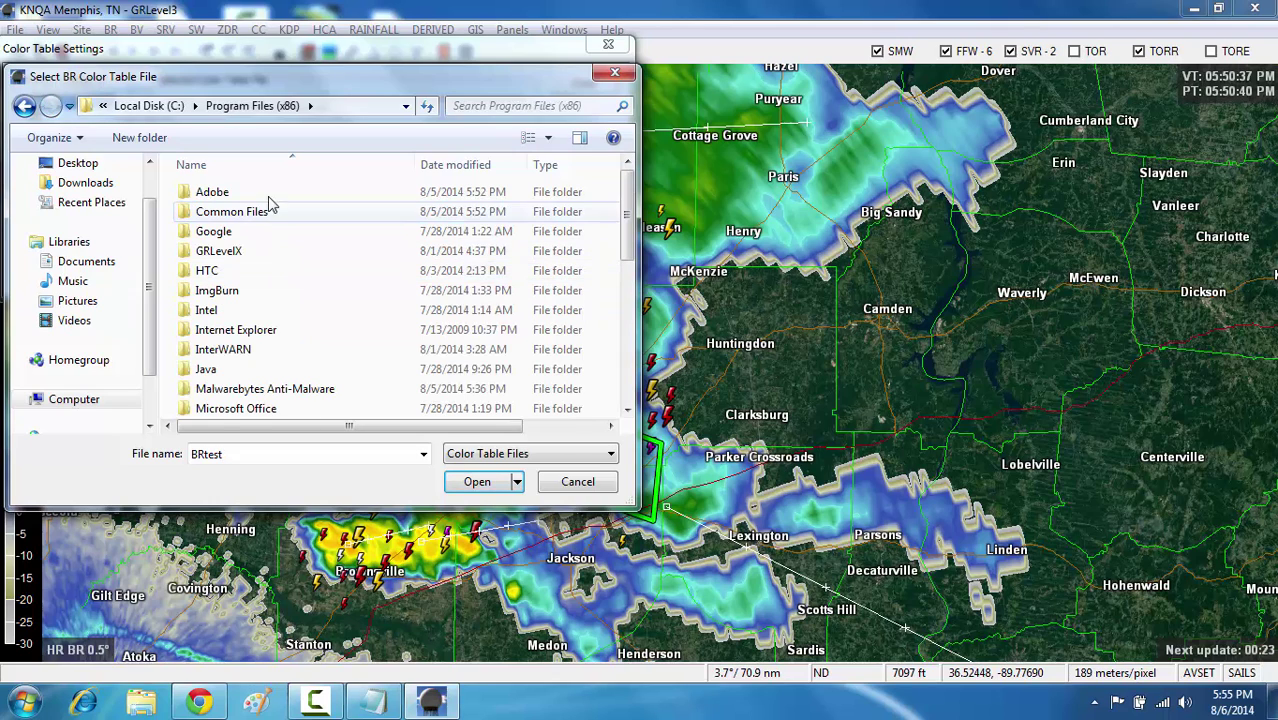
pyautogui.doubleClick(213, 254)
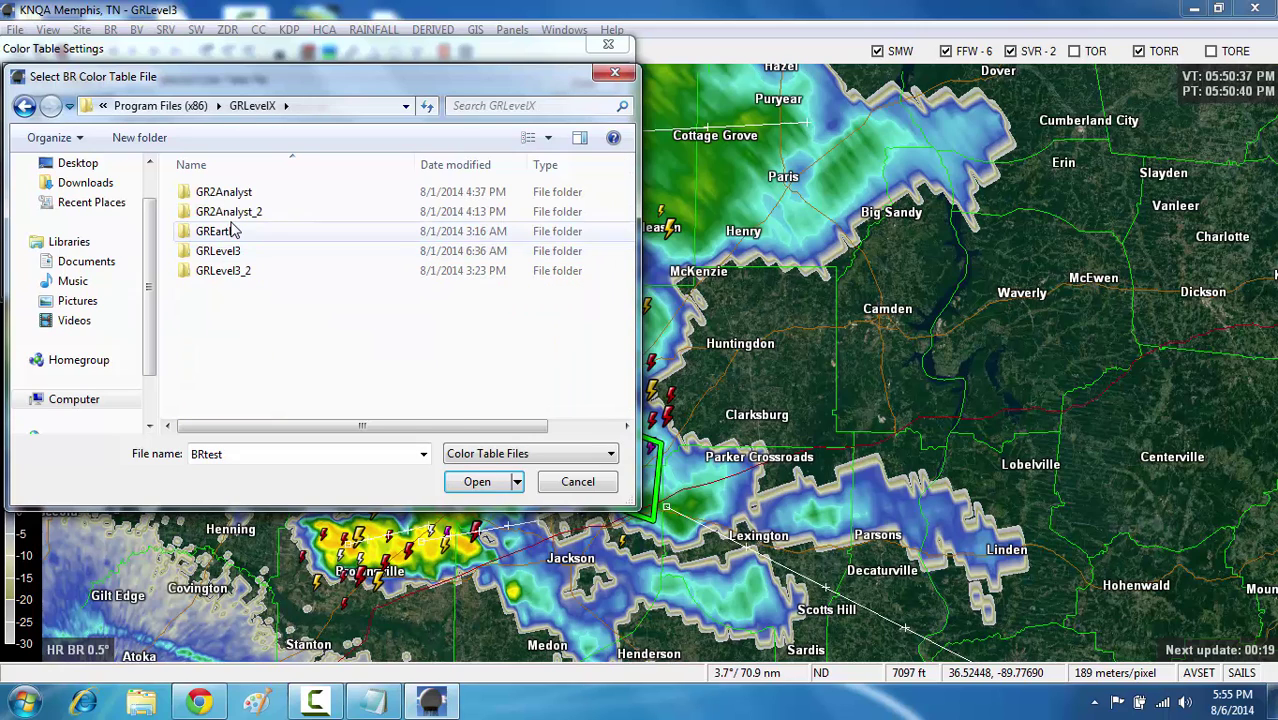
pyautogui.doubleClick(240, 273)
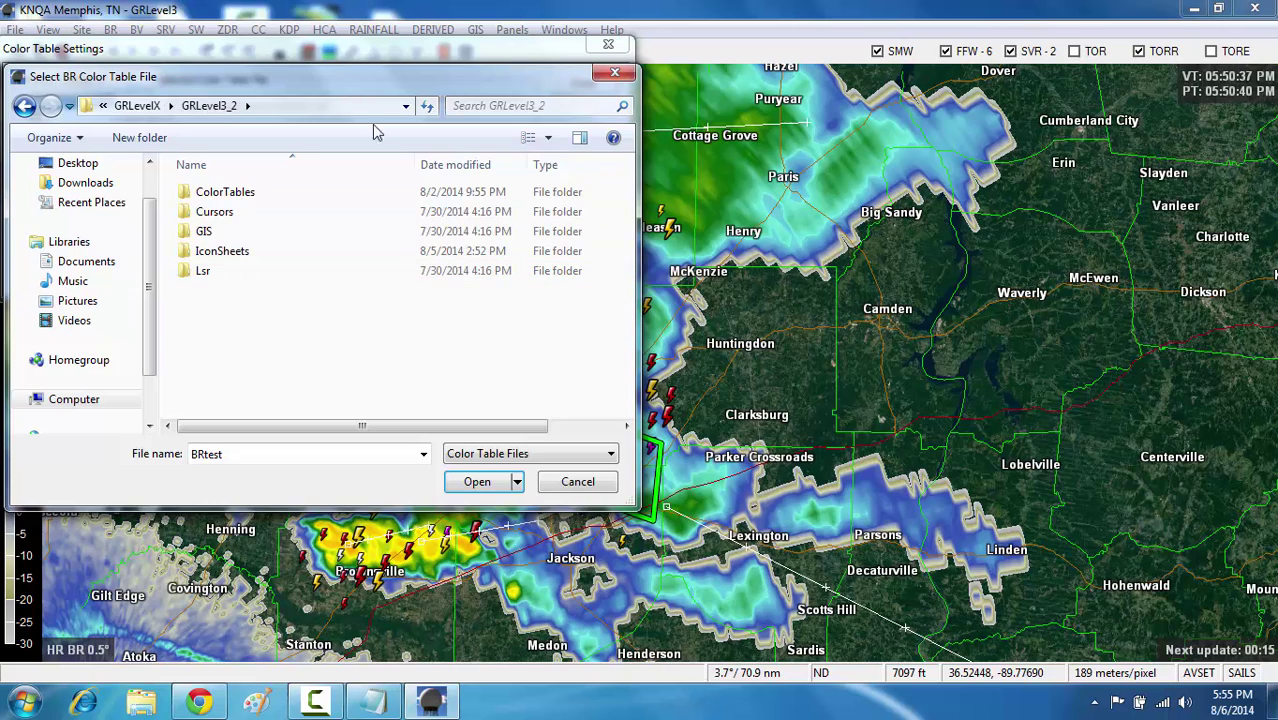
pyautogui.doubleClick(210, 192)
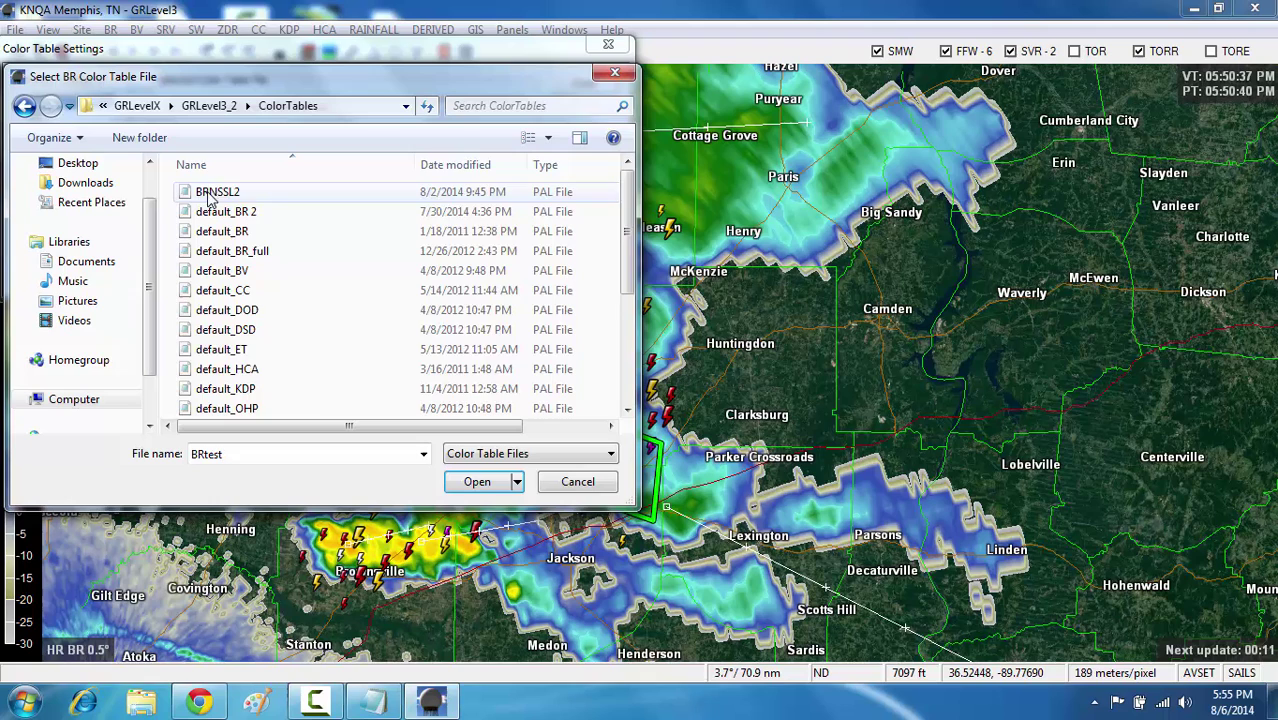
pyautogui.scroll(-4, 240, 310)
pyautogui.scroll(4, 238, 325)
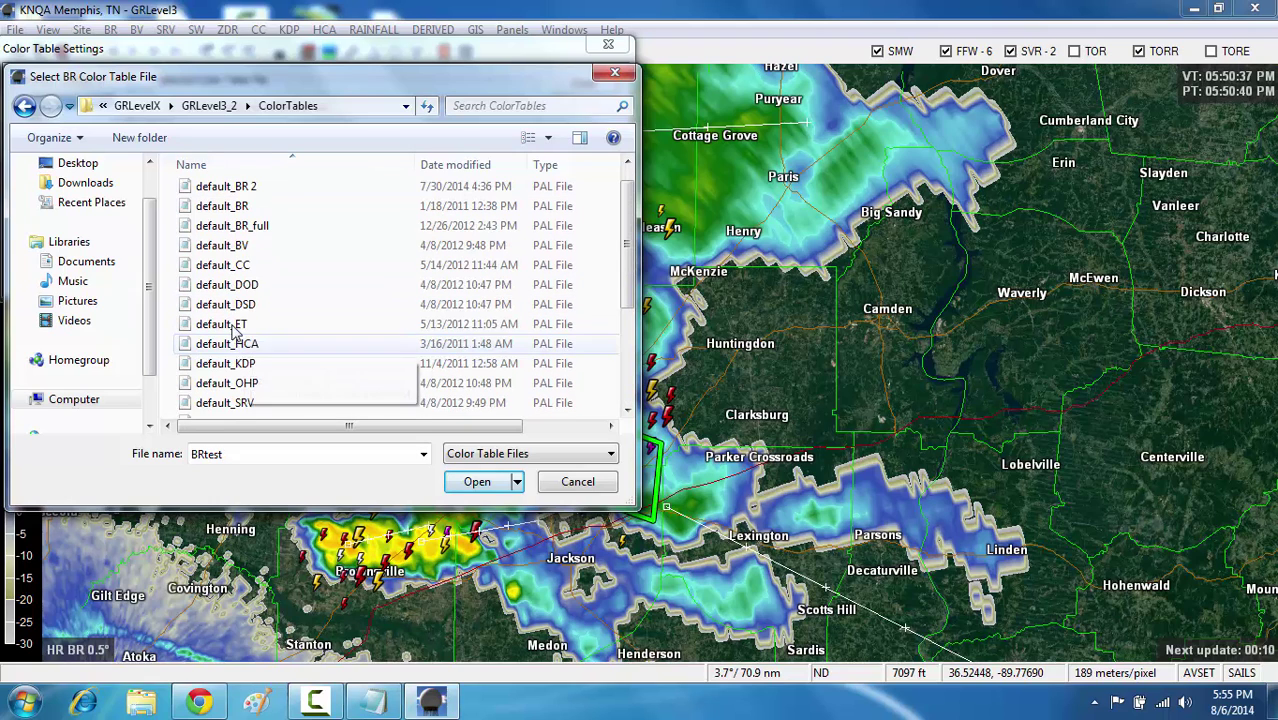
pyautogui.click(243, 208)
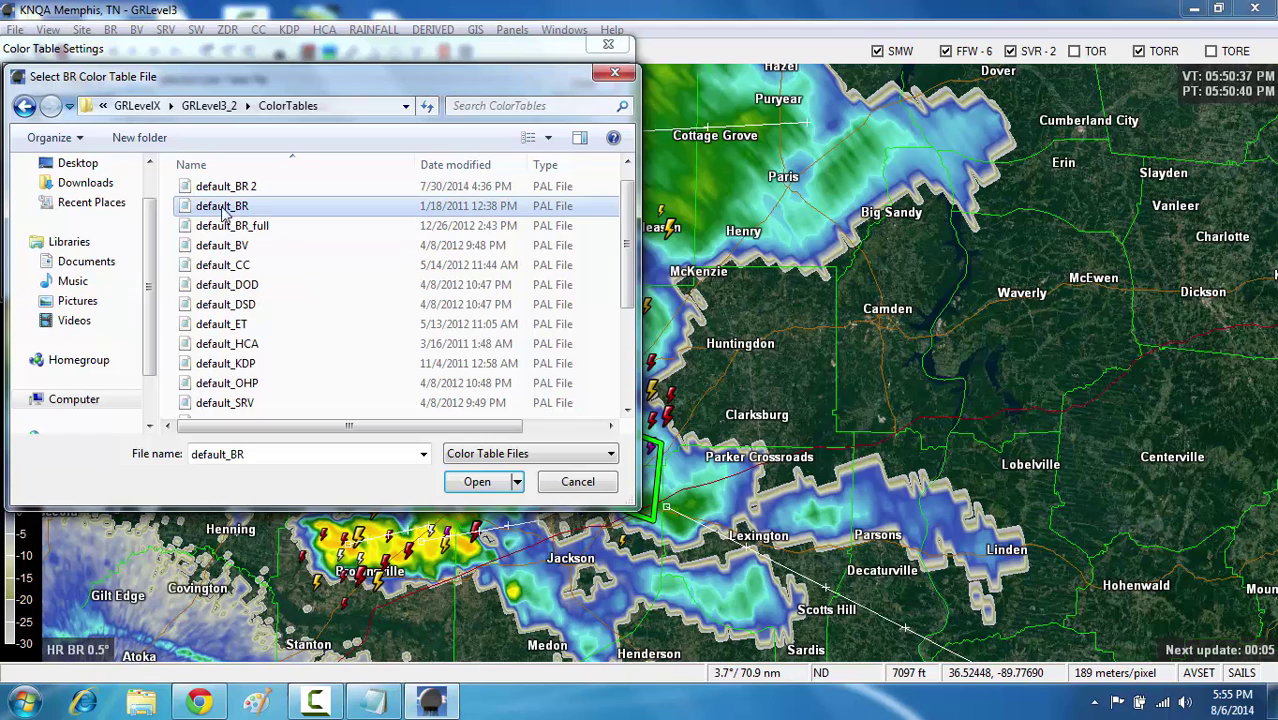
pyautogui.click(467, 482)
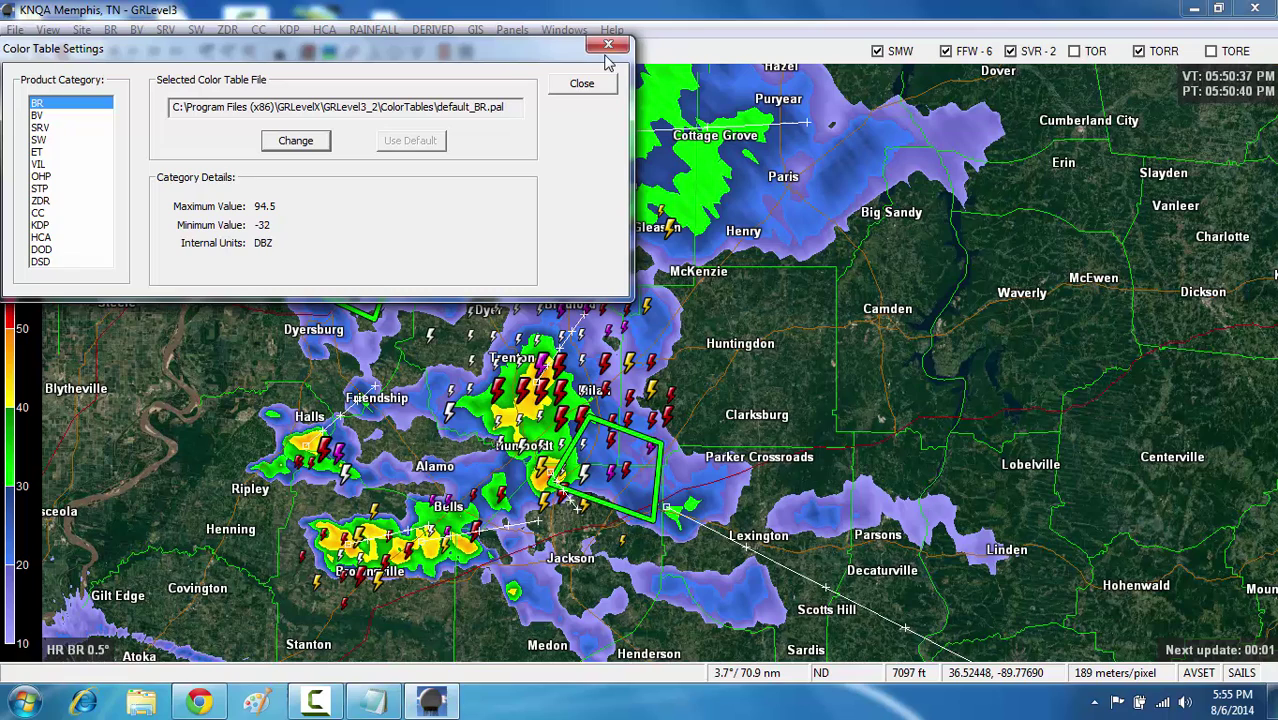
# Load the BRNSSL2 colour table for reflectivity and move the settings window off the map
pyautogui.click(294, 145)
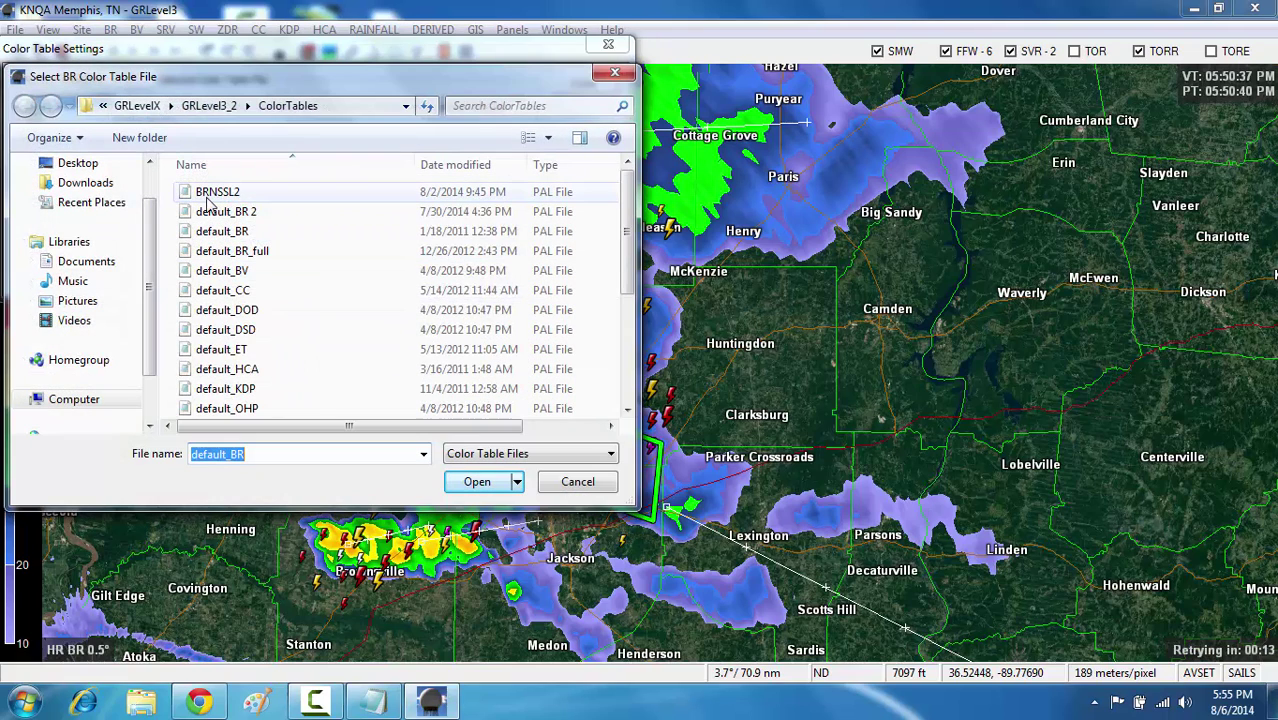
pyautogui.doubleClick(214, 193)
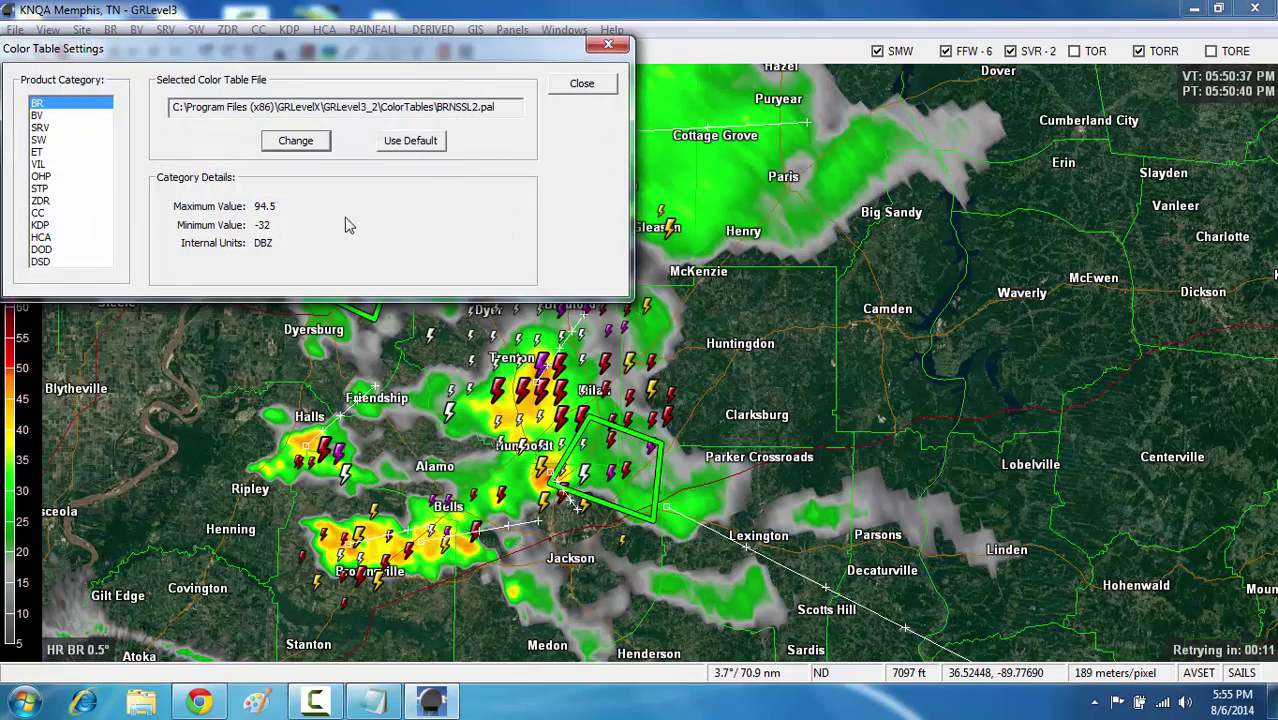
pyautogui.moveTo(377, 51); pyautogui.dragTo(1077, 313)
# Browse to Desktop\GRlevel\Color Tables and apply the SolidTV colour table to reflectivity
pyautogui.click(996, 402)
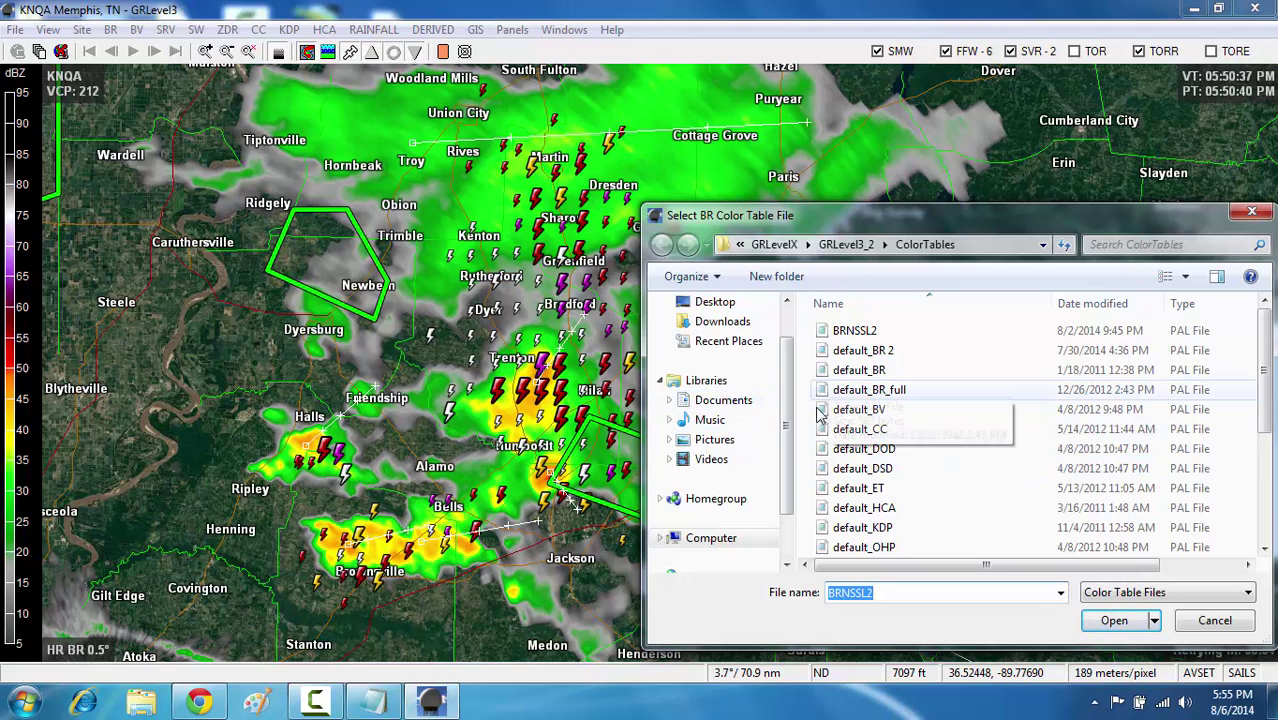
pyautogui.click(722, 321)
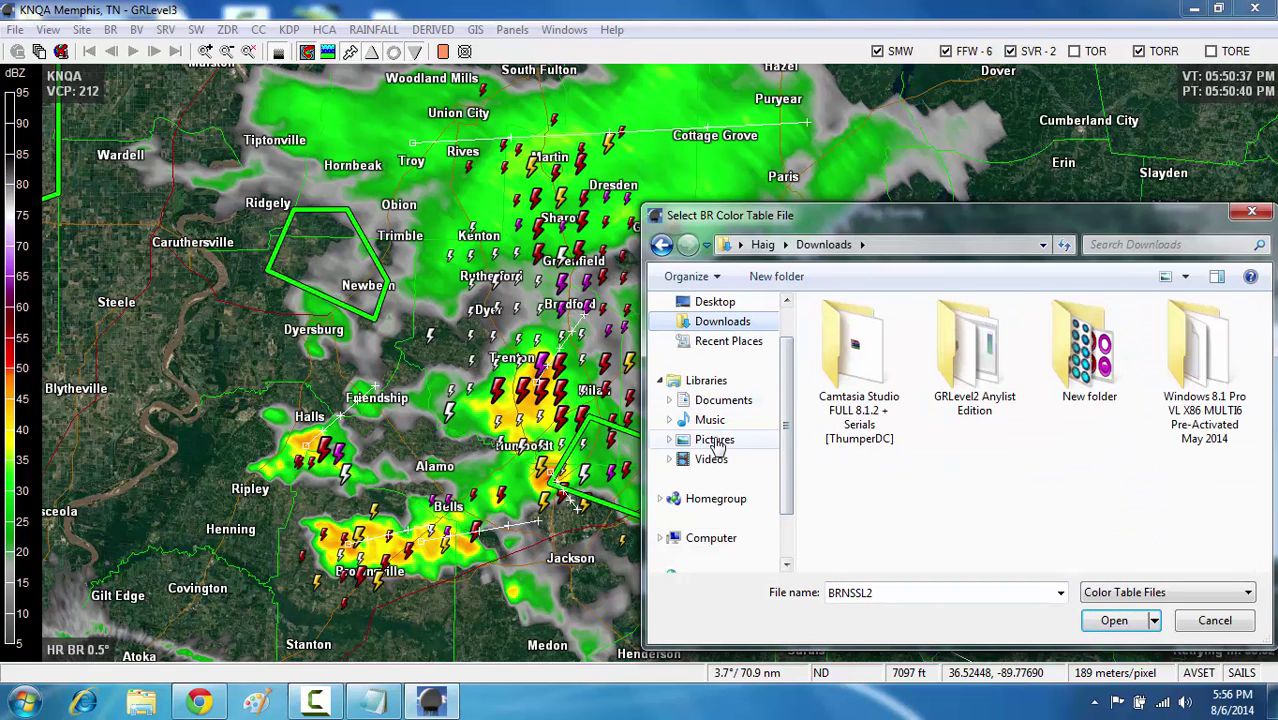
pyautogui.click(714, 301)
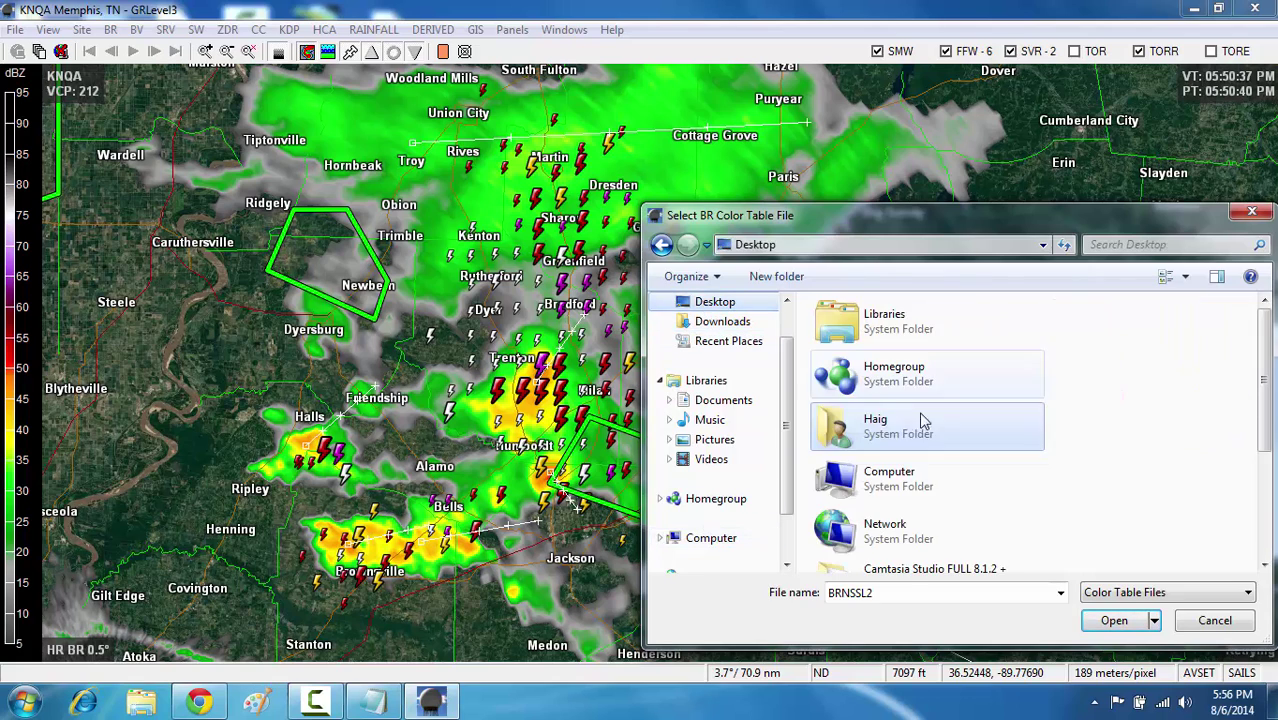
pyautogui.scroll(-3, 1183, 493)
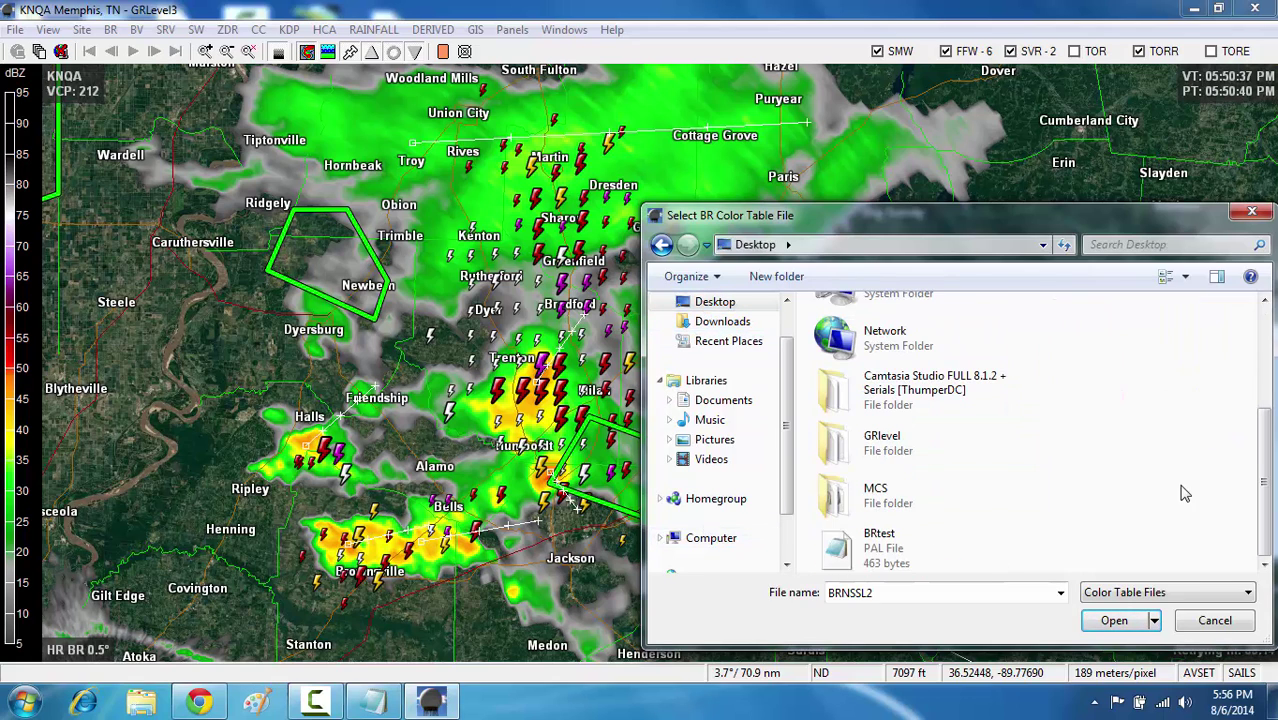
pyautogui.click(892, 449)
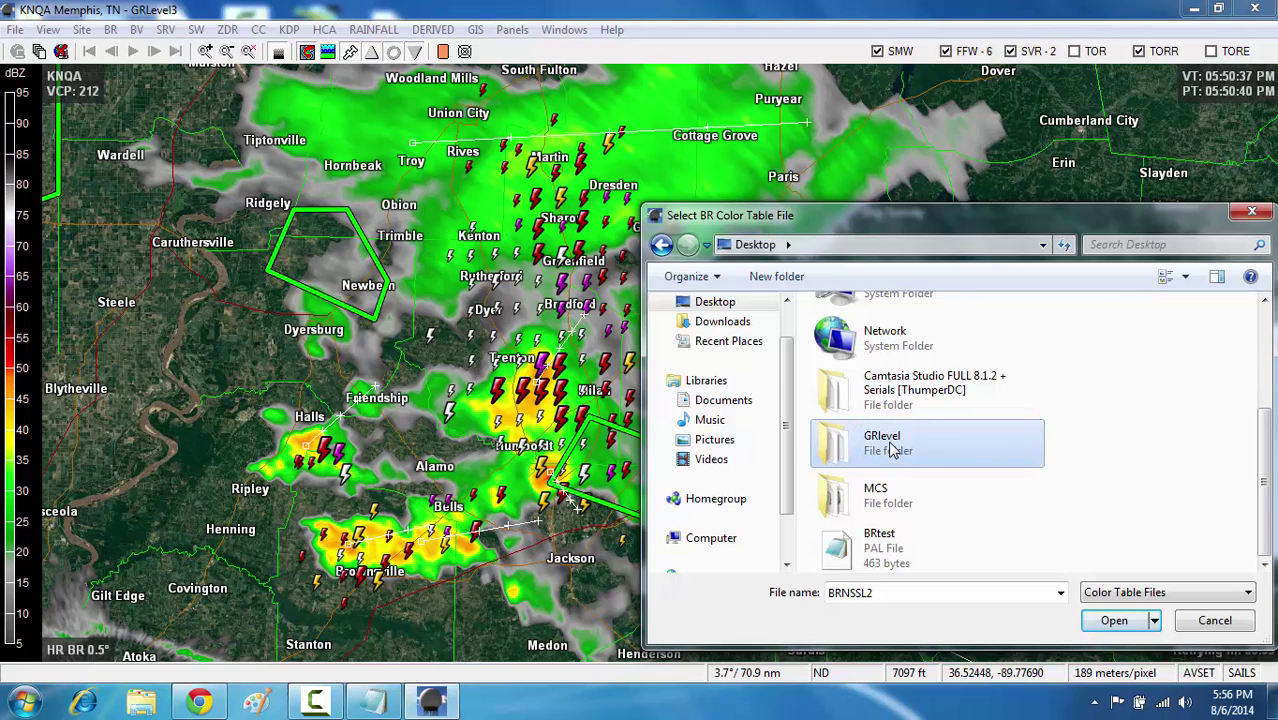
pyautogui.doubleClick(892, 449)
pyautogui.click(842, 356)
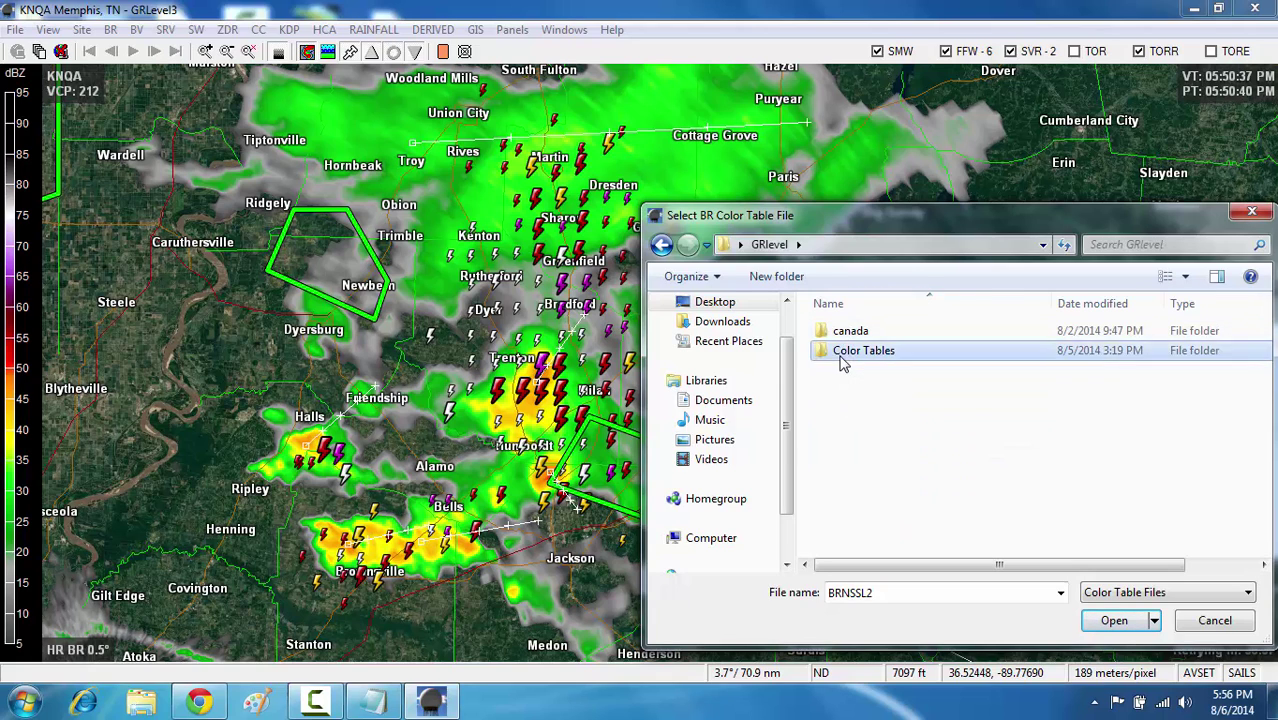
pyautogui.doubleClick(840, 358)
pyautogui.doubleClick(858, 344)
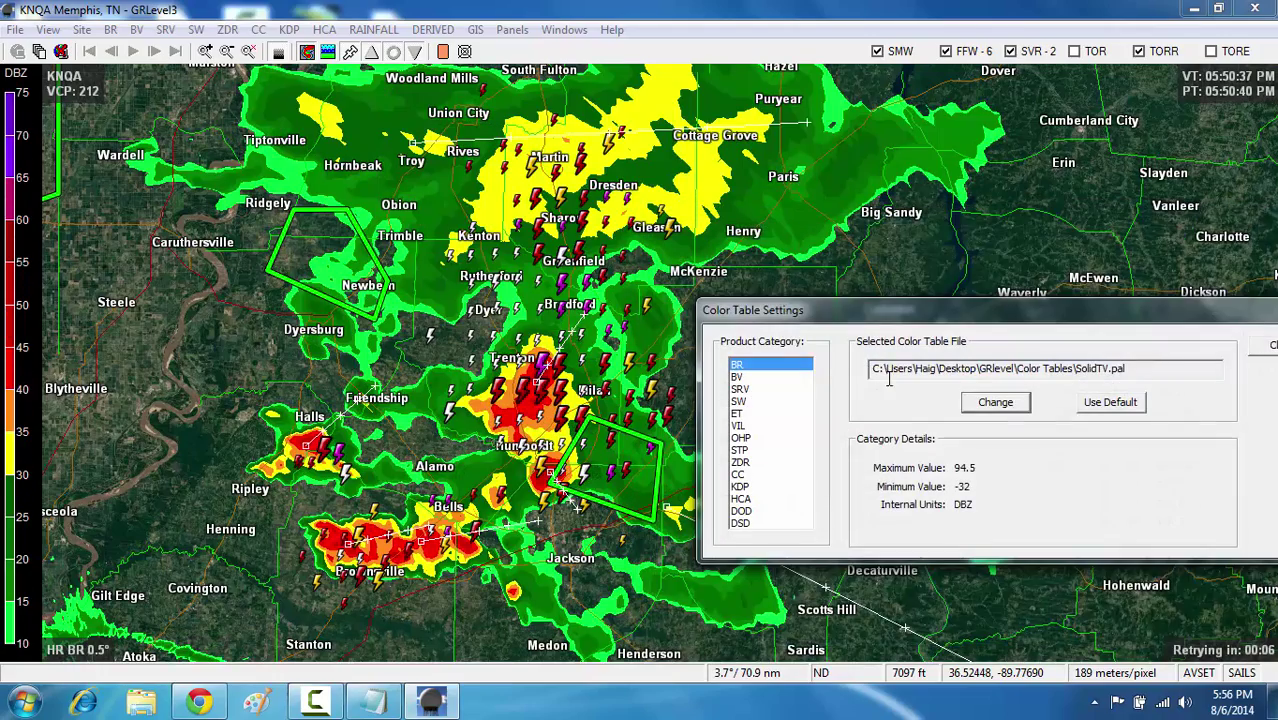
# Try the NWS_Deluth and then the BR1 colour tables for reflectivity
pyautogui.click(993, 402)
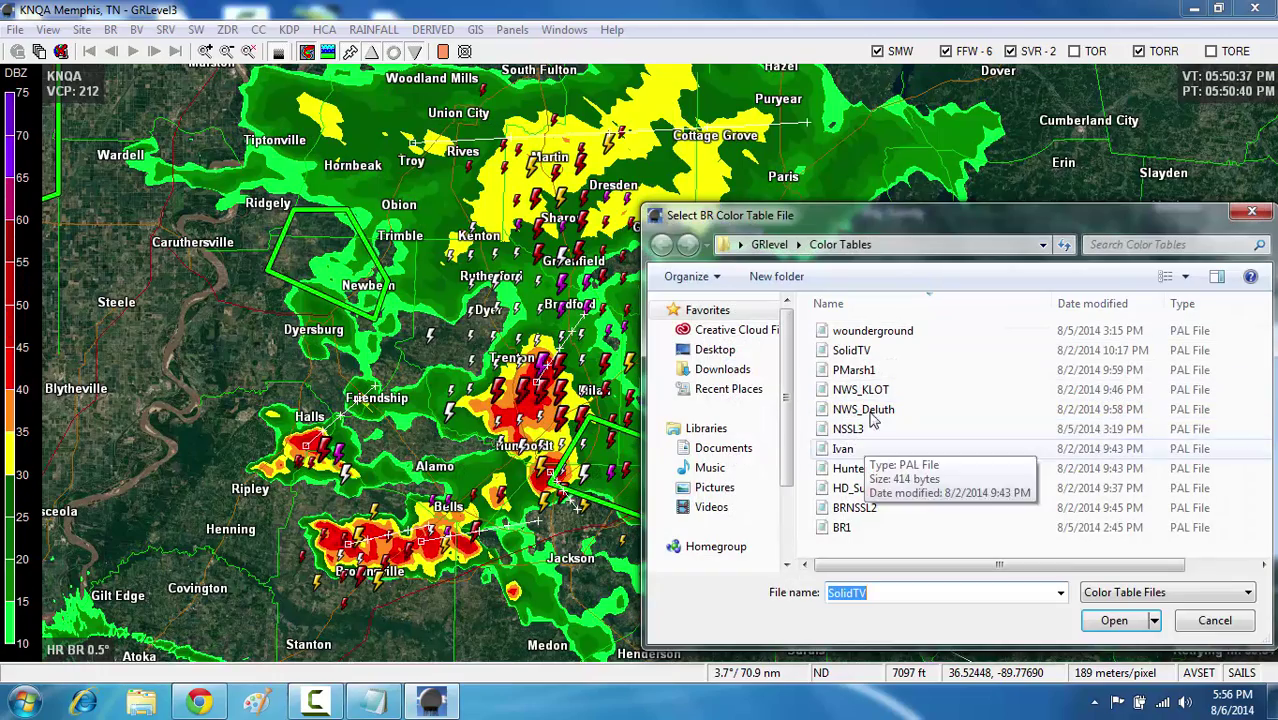
pyautogui.doubleClick(868, 409)
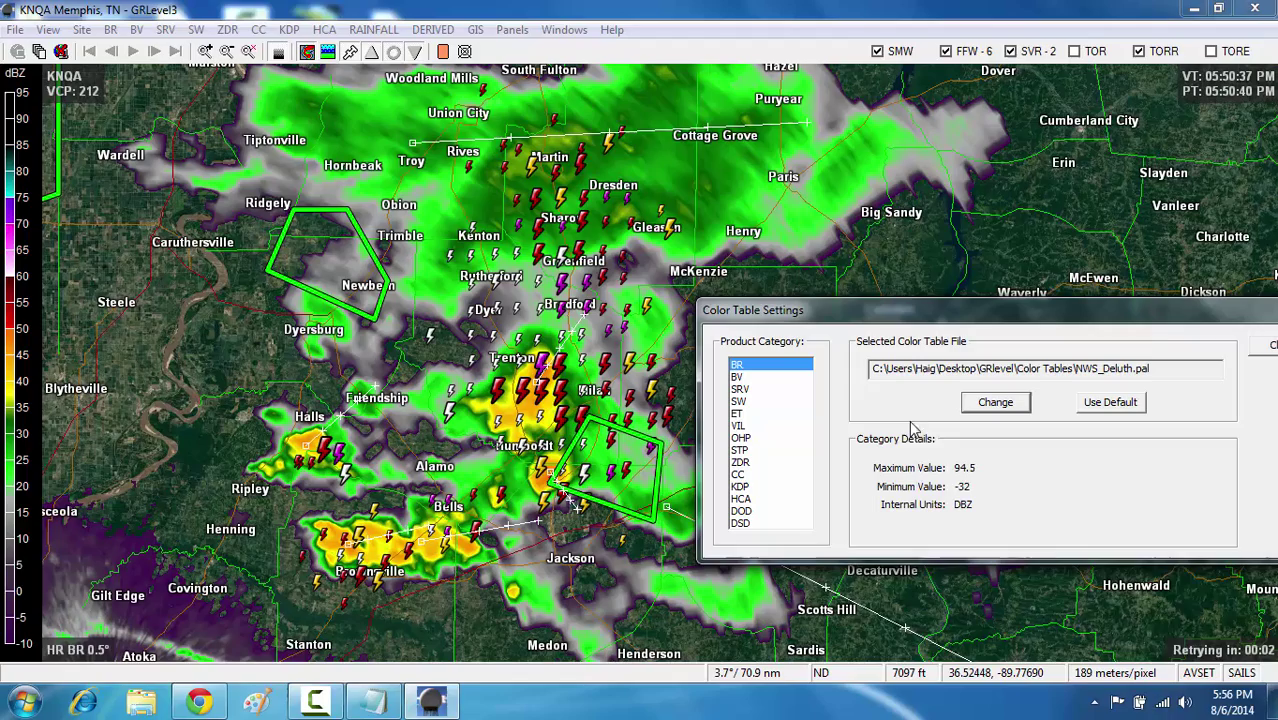
pyautogui.click(990, 408)
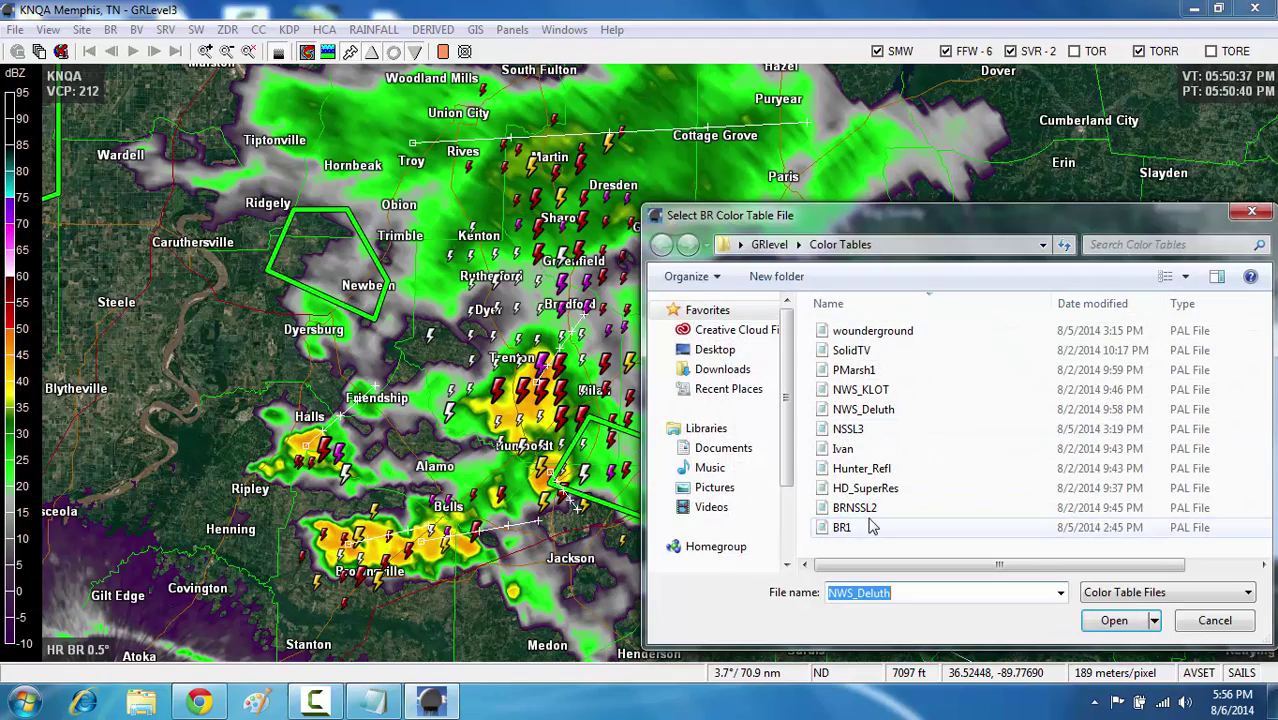
pyautogui.doubleClick(846, 527)
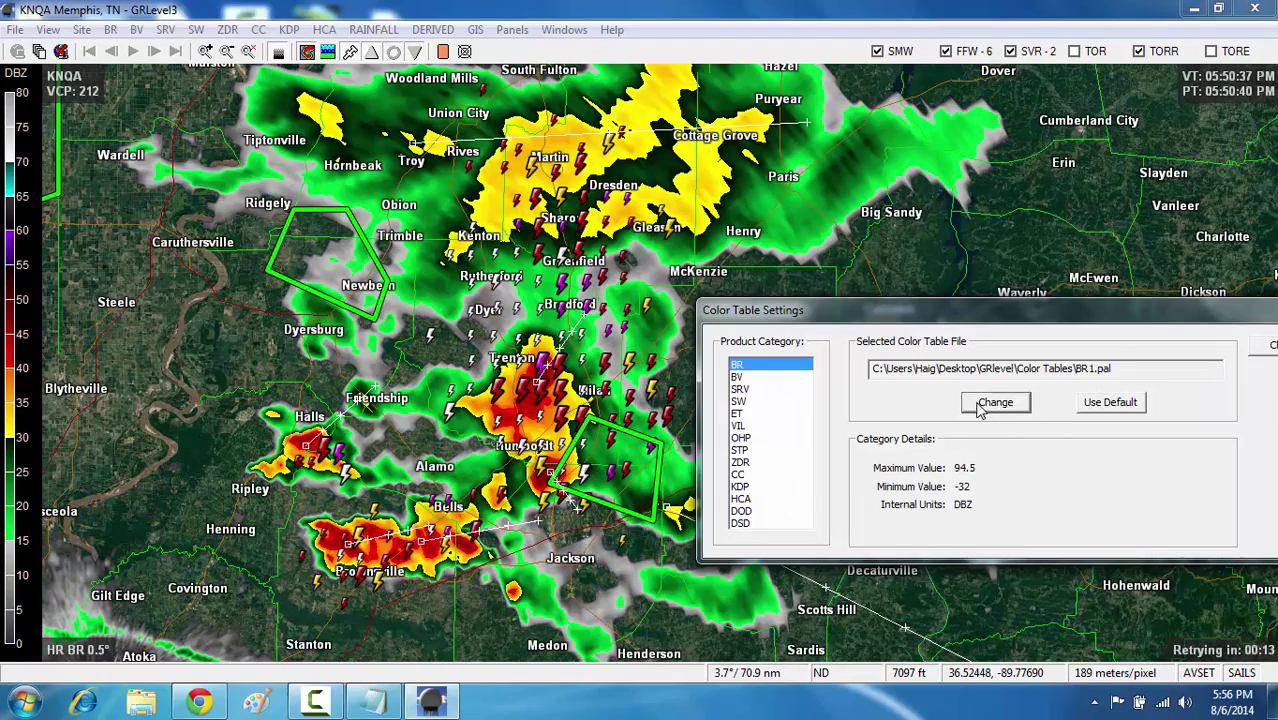
# Switch reflectivity back to SolidTV and close the Color Table Settings window
pyautogui.click(980, 405)
pyautogui.doubleClick(855, 263)
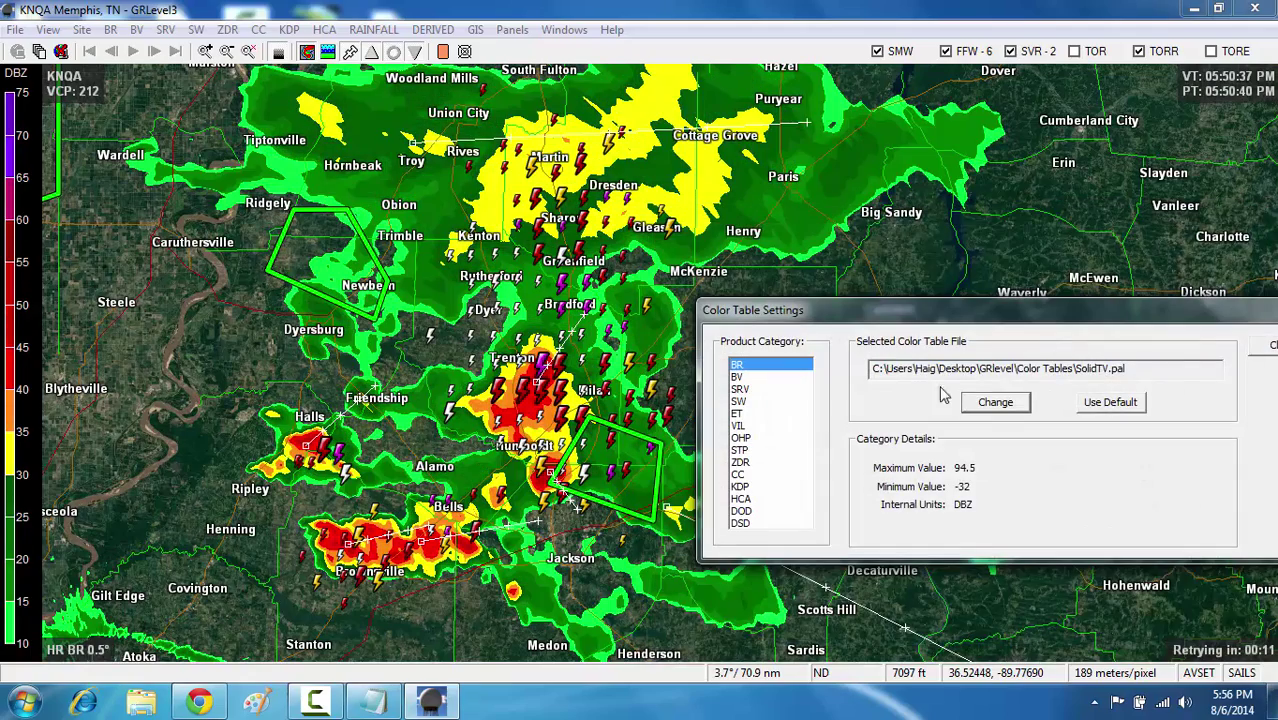
pyautogui.moveTo(1118, 311); pyautogui.dragTo(875, 337)
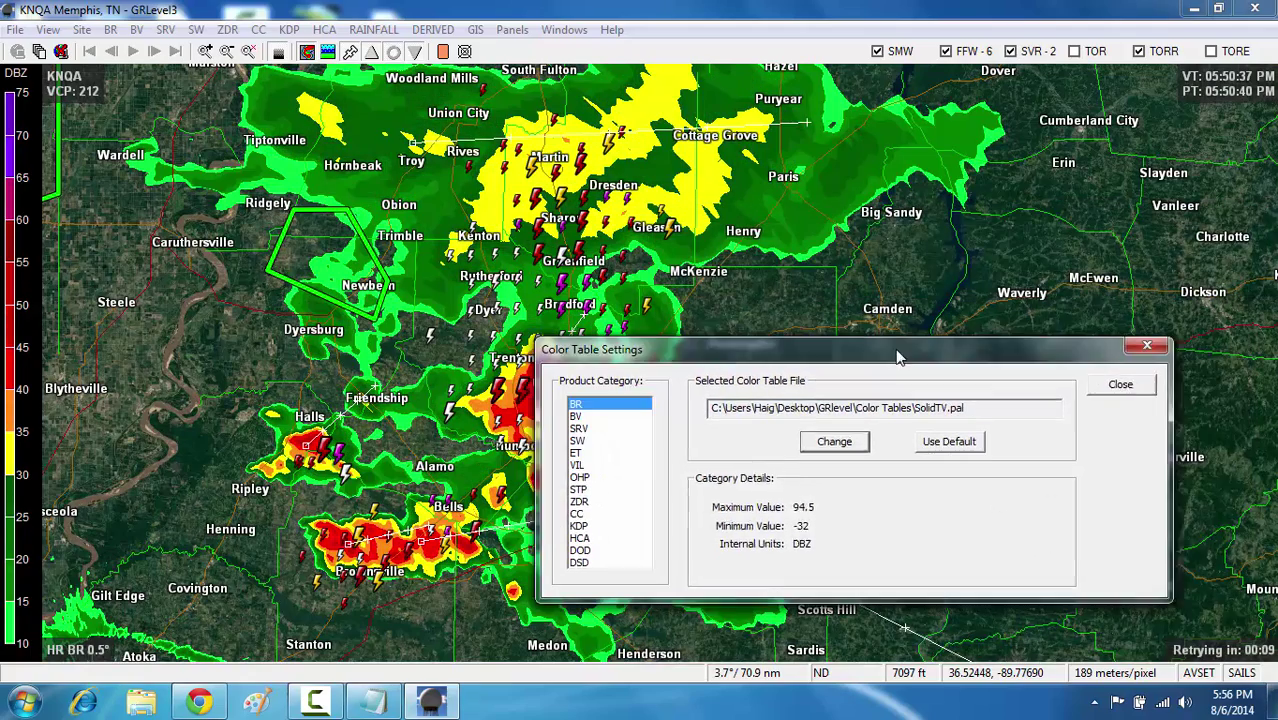
pyautogui.click(1052, 375)
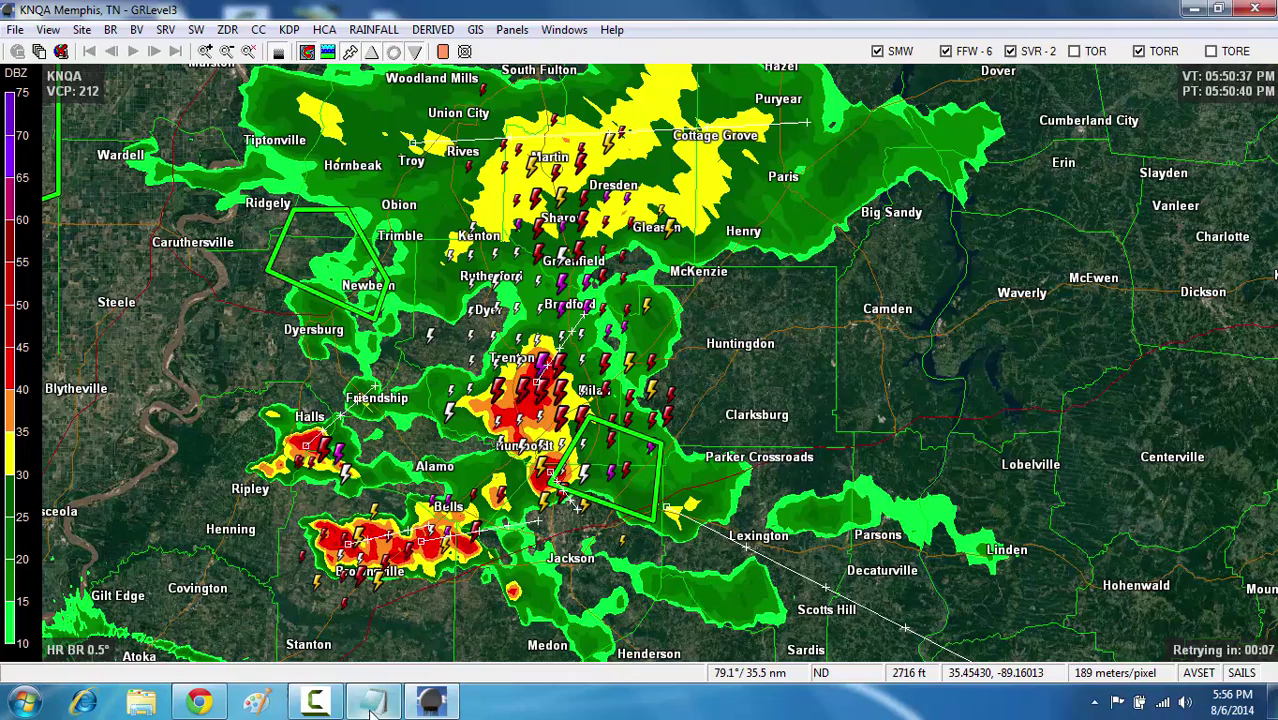
# In Chrome, go back to page 2 of the colour tables list, then move on to page 3
pyautogui.click(200, 702)
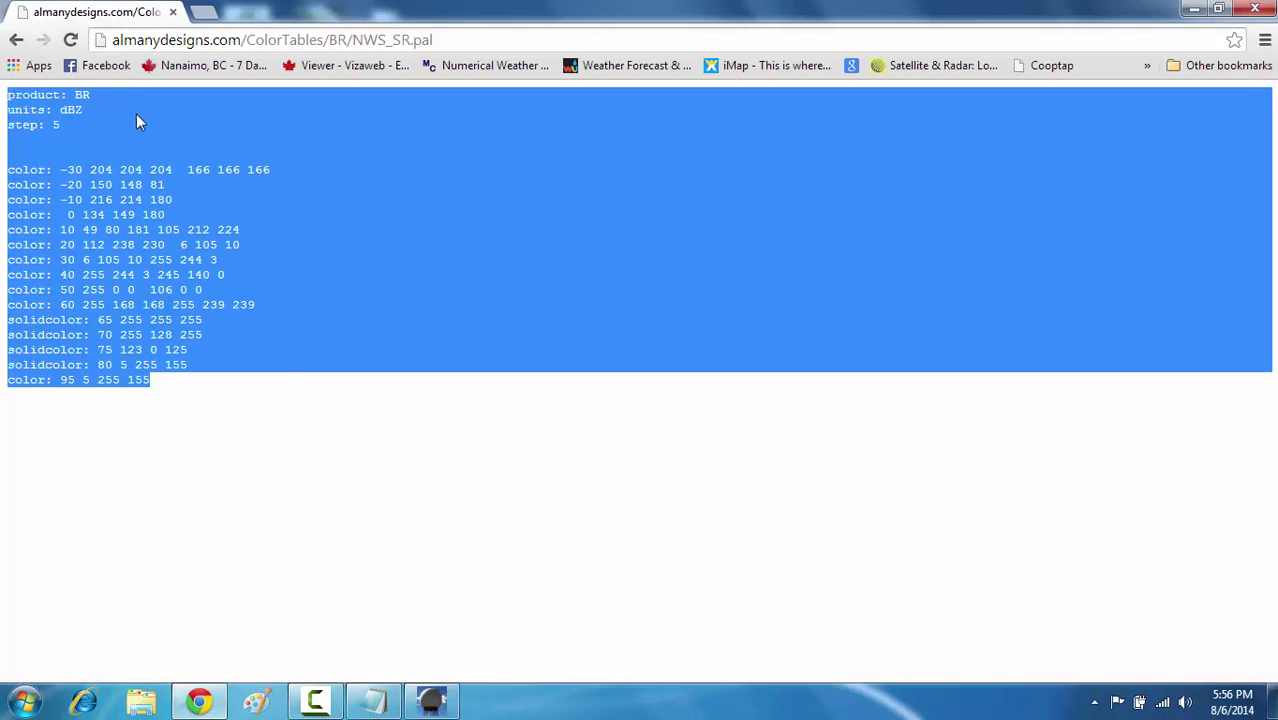
pyautogui.click(19, 40)
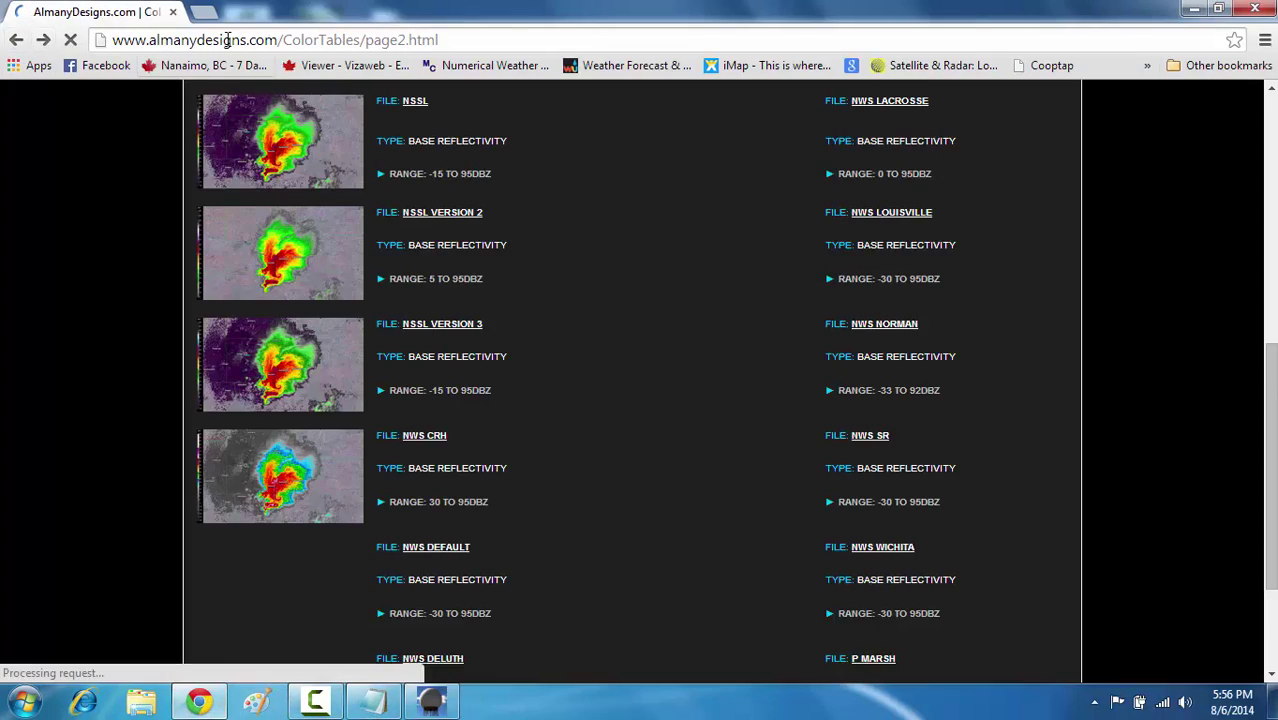
pyautogui.scroll(-3, 419, 316)
pyautogui.scroll(10, 793, 442)
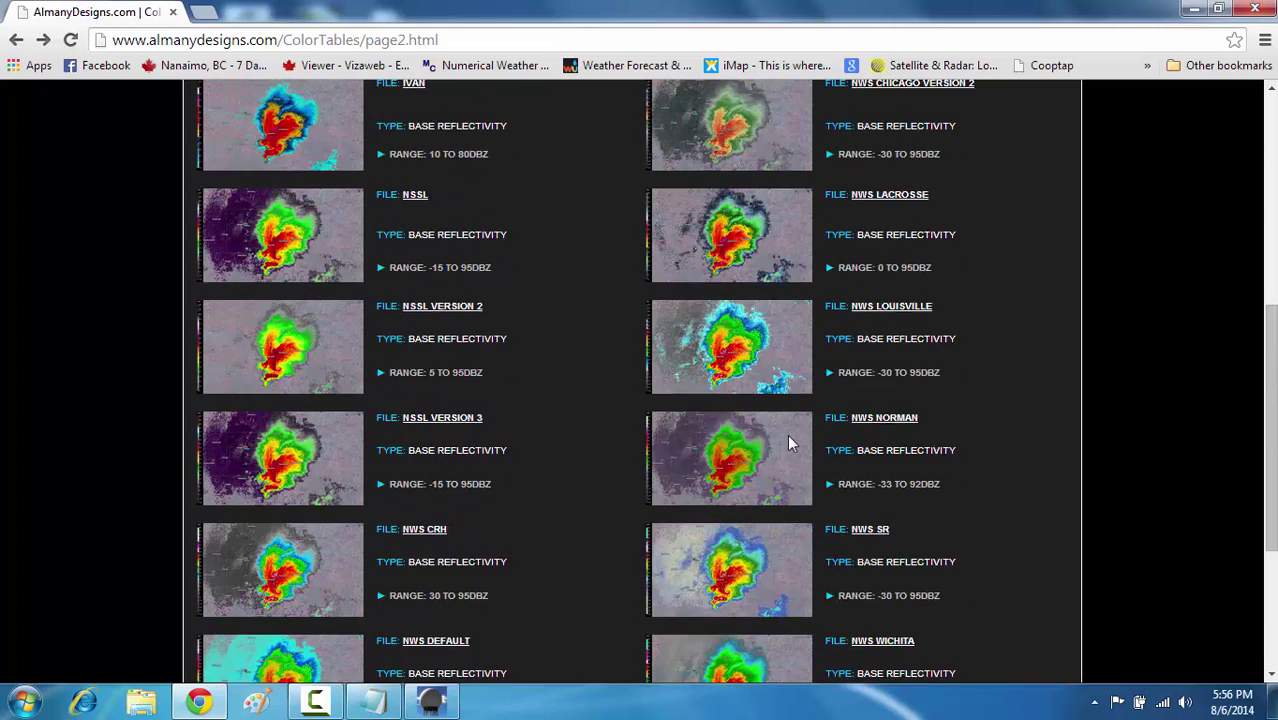
pyautogui.scroll(-10, 393, 368)
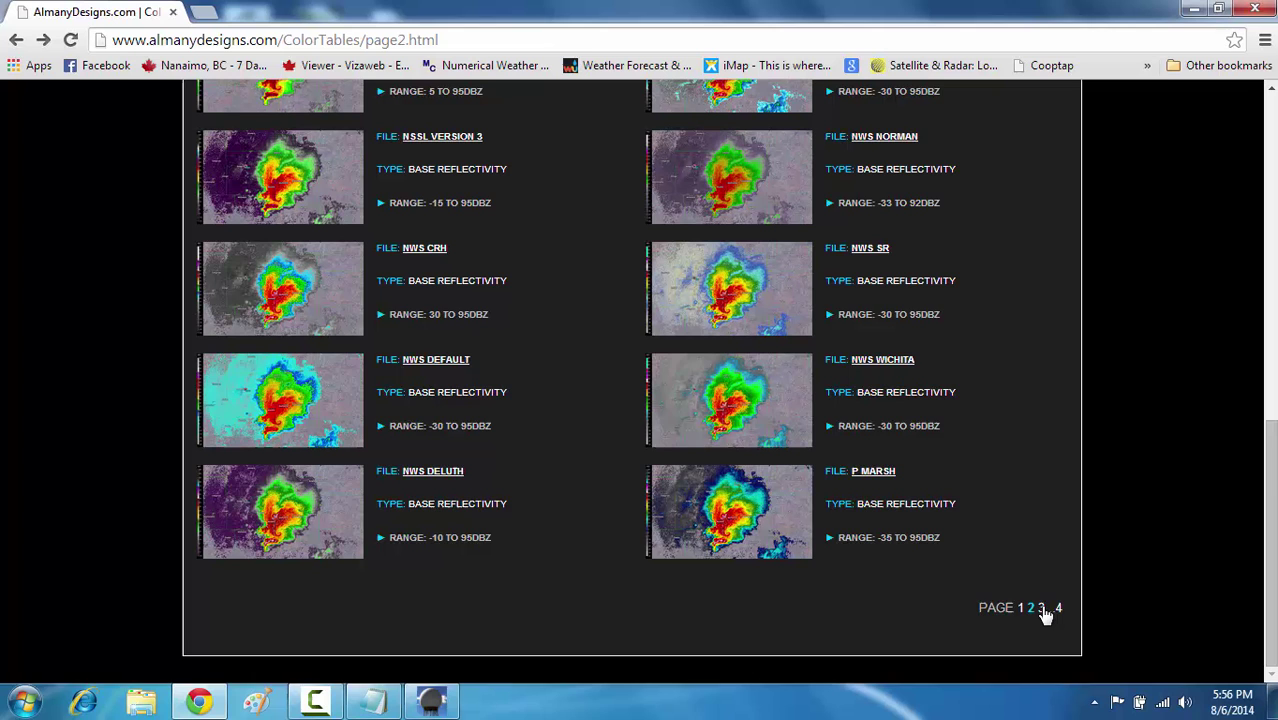
pyautogui.click(1041, 607)
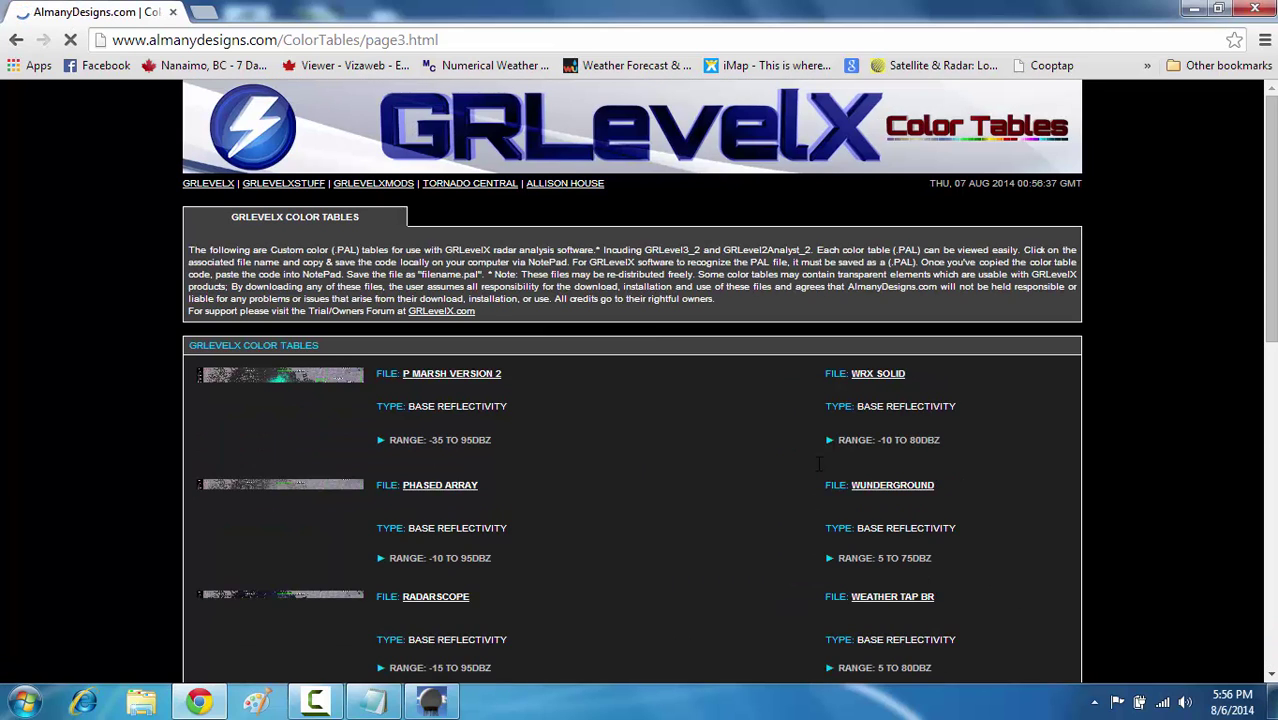
pyautogui.scroll(-3, 800, 468)
pyautogui.scroll(-3, 790, 478)
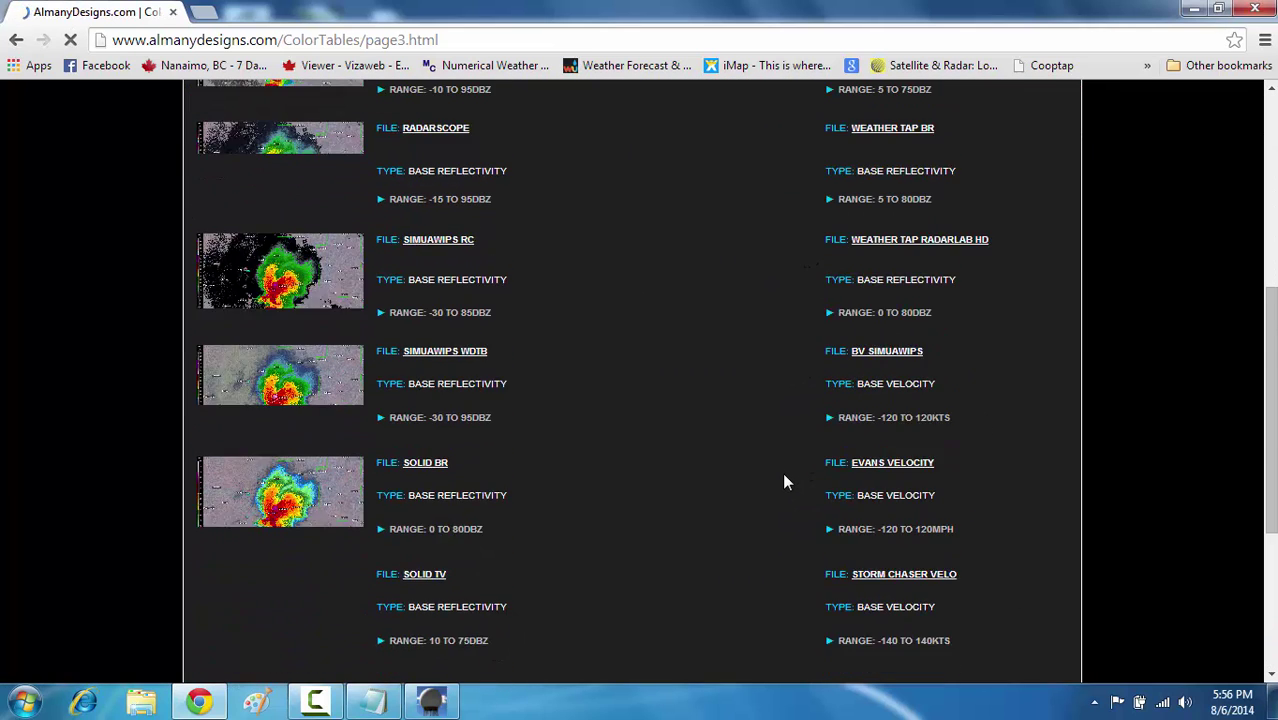
pyautogui.scroll(-2, 779, 482)
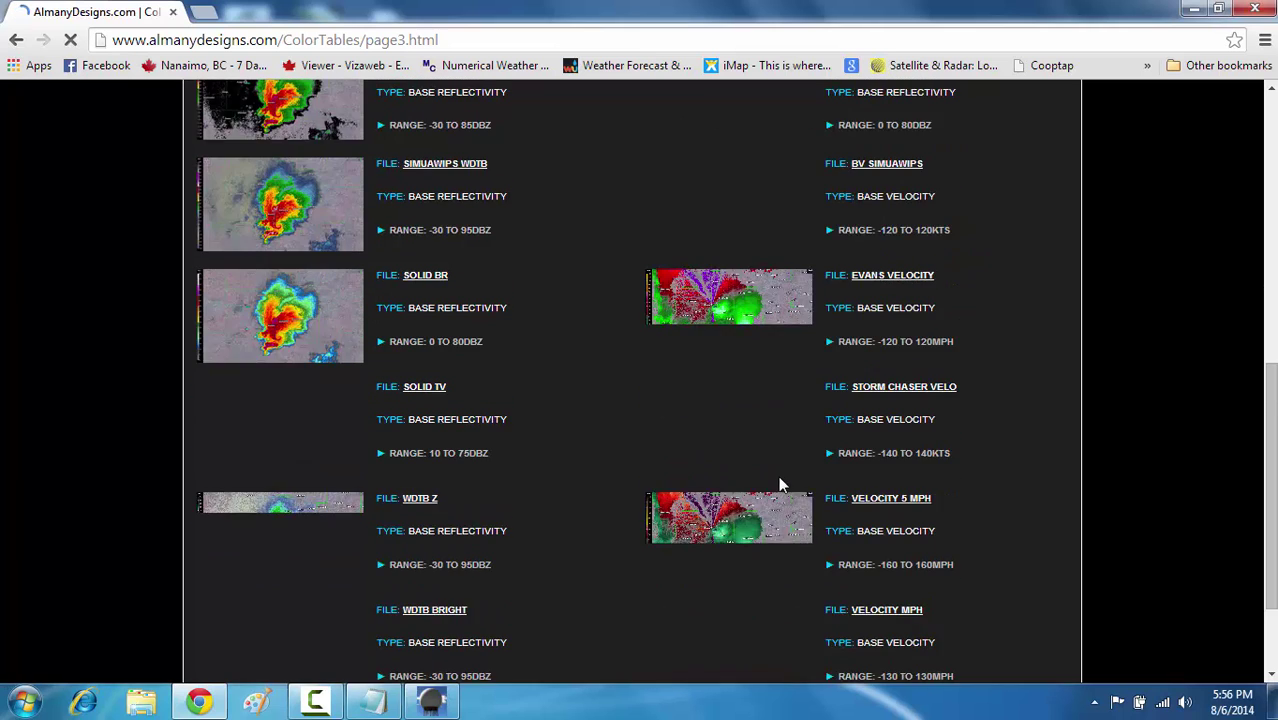
pyautogui.scroll(2, 776, 482)
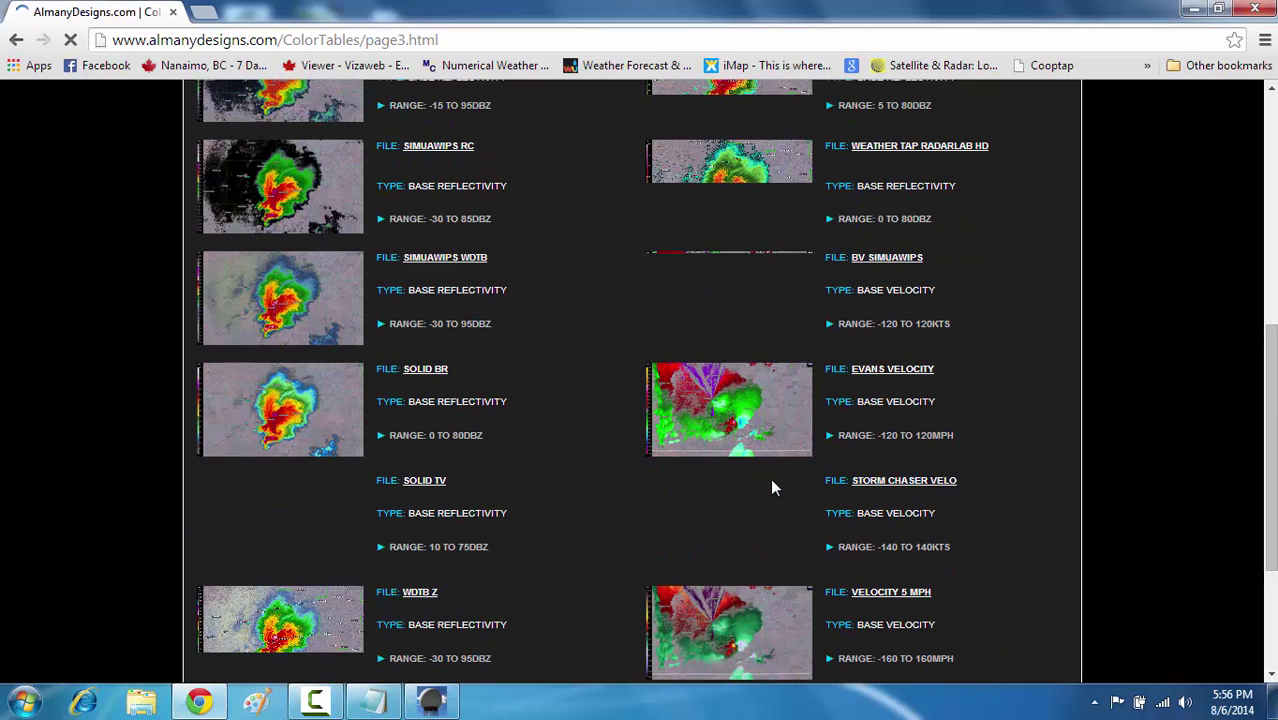
pyautogui.scroll(-2, 771, 484)
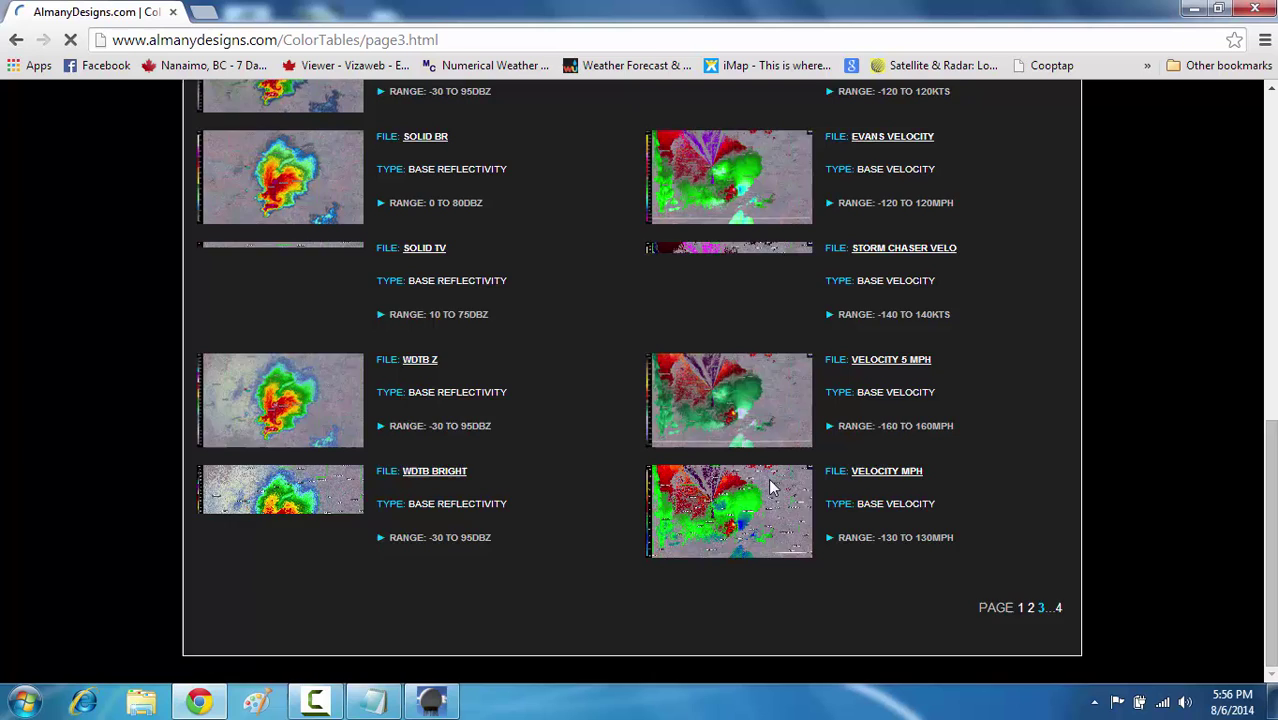
pyautogui.scroll(3, 770, 487)
pyautogui.scroll(-3, 770, 487)
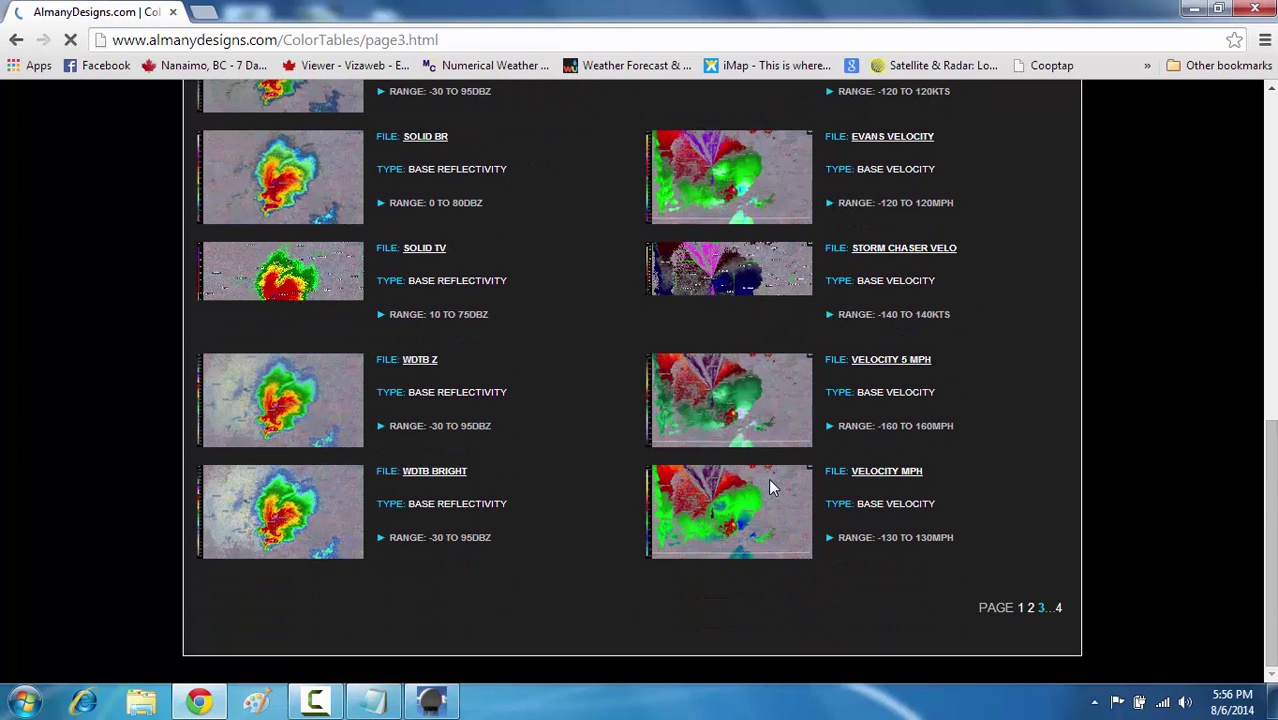
# Open the Evans Velocity colour table file, copy all its text, and minimize Chrome
pyautogui.click(888, 146)
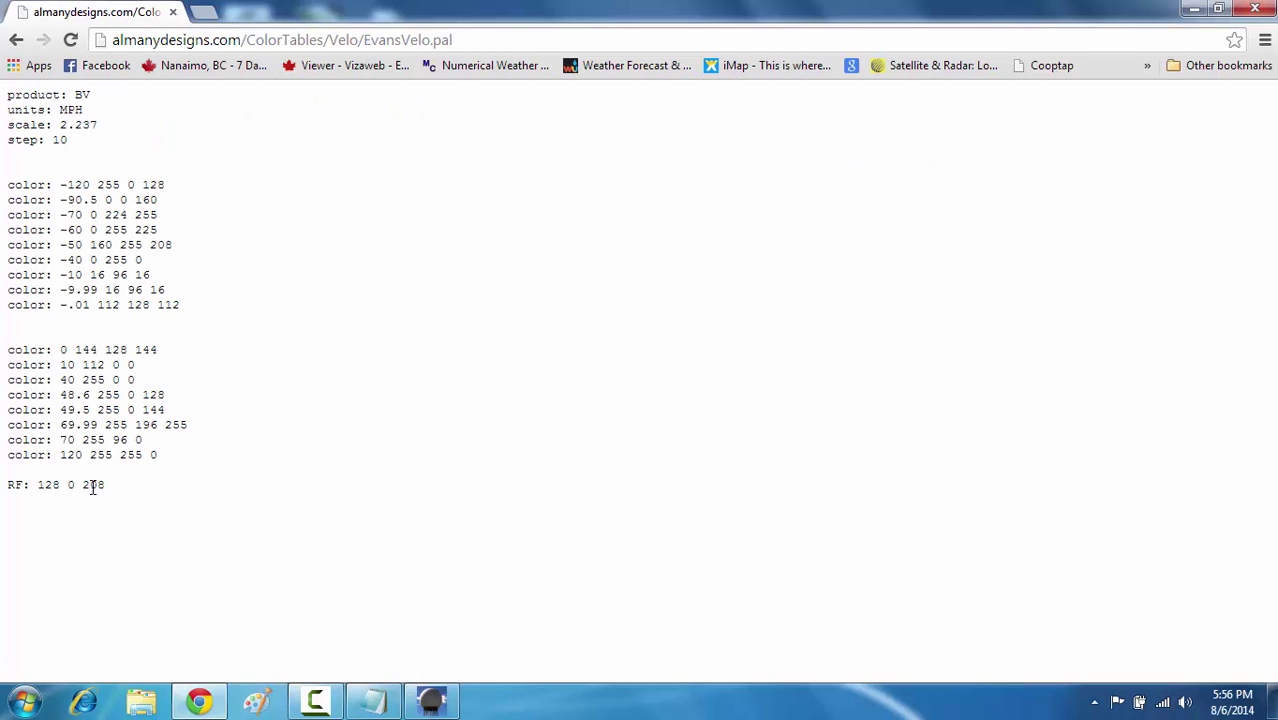
pyautogui.moveTo(126, 490); pyautogui.dragTo(3, 55)
pyautogui.hotkey('ctrl', 'c')
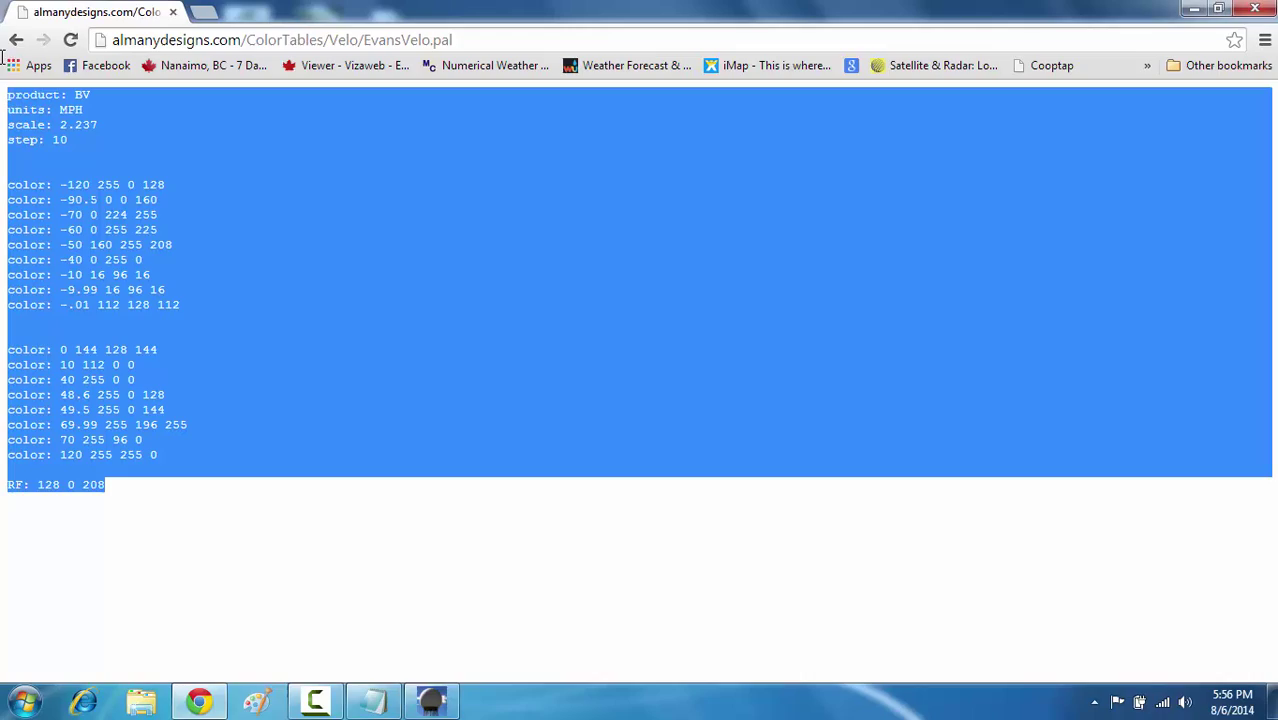
pyautogui.rightClick(70, 176)
pyautogui.click(108, 182)
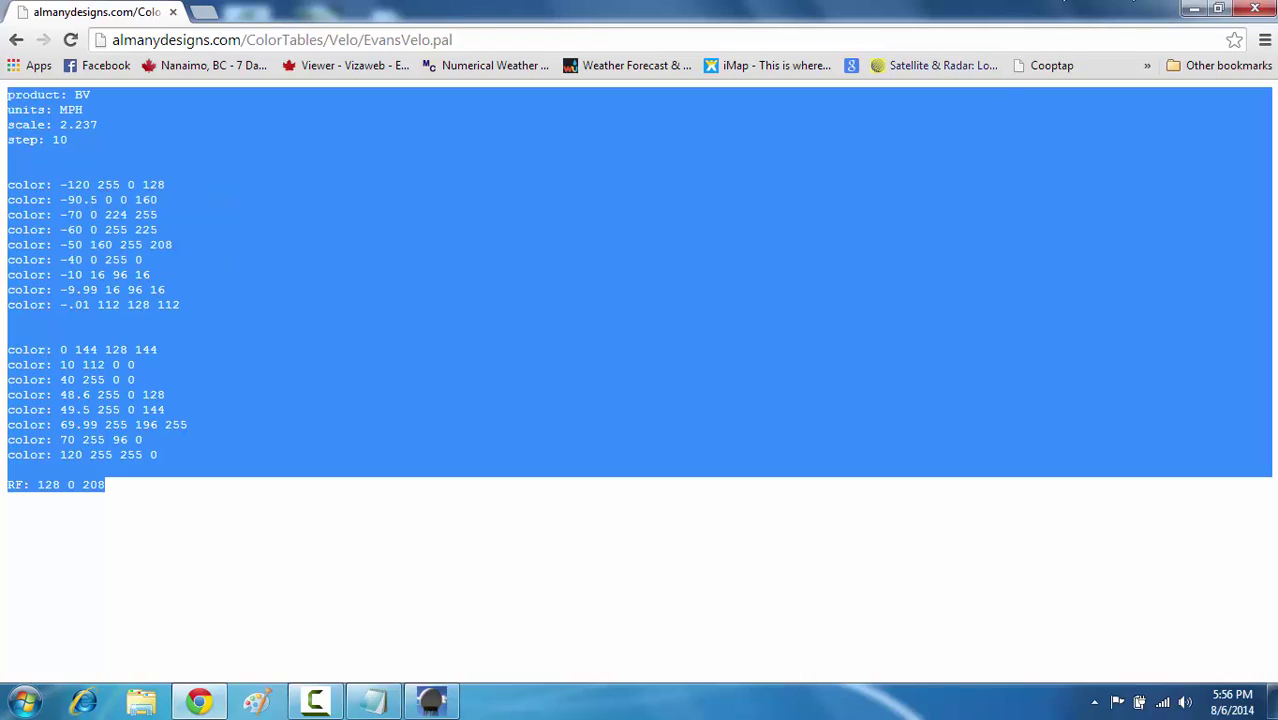
pyautogui.click(1194, 8)
# Paste the copied EvansVelo velocity table into the New Text Document in Notepad
pyautogui.click(1200, 8)
pyautogui.rightClick(590, 255)
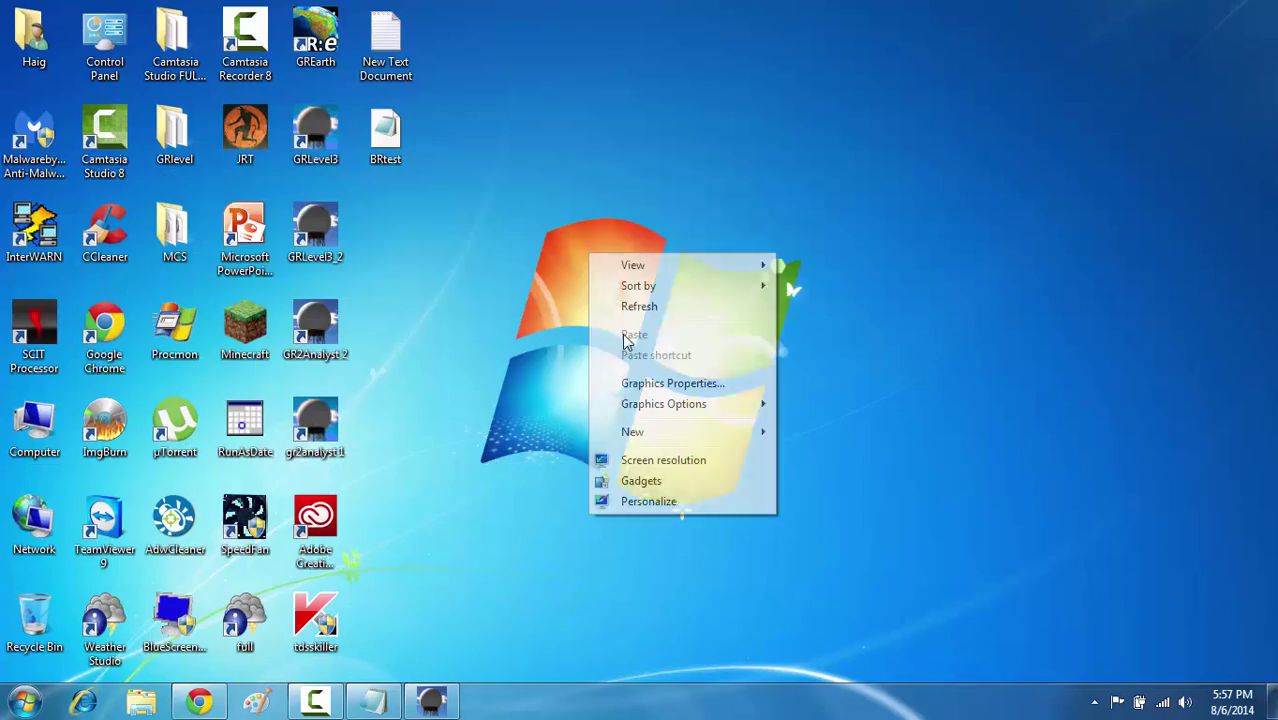
pyautogui.doubleClick(403, 45)
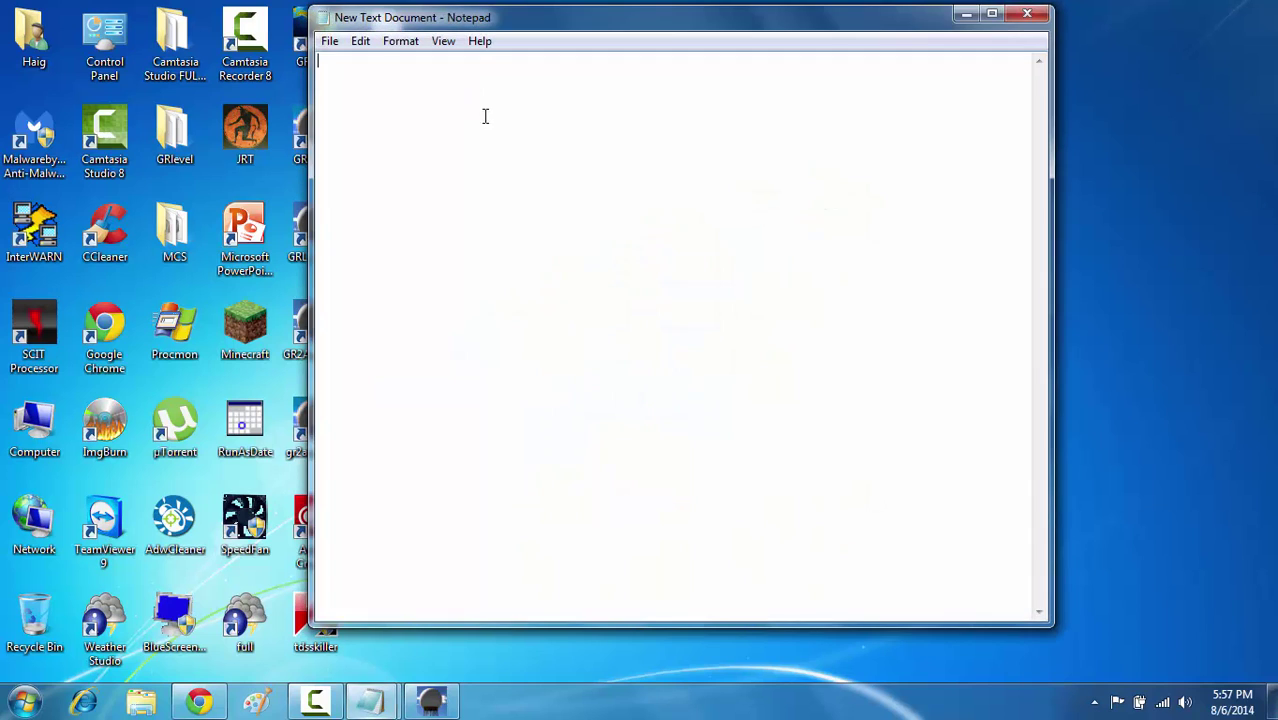
pyautogui.rightClick(374, 77)
pyautogui.click(405, 159)
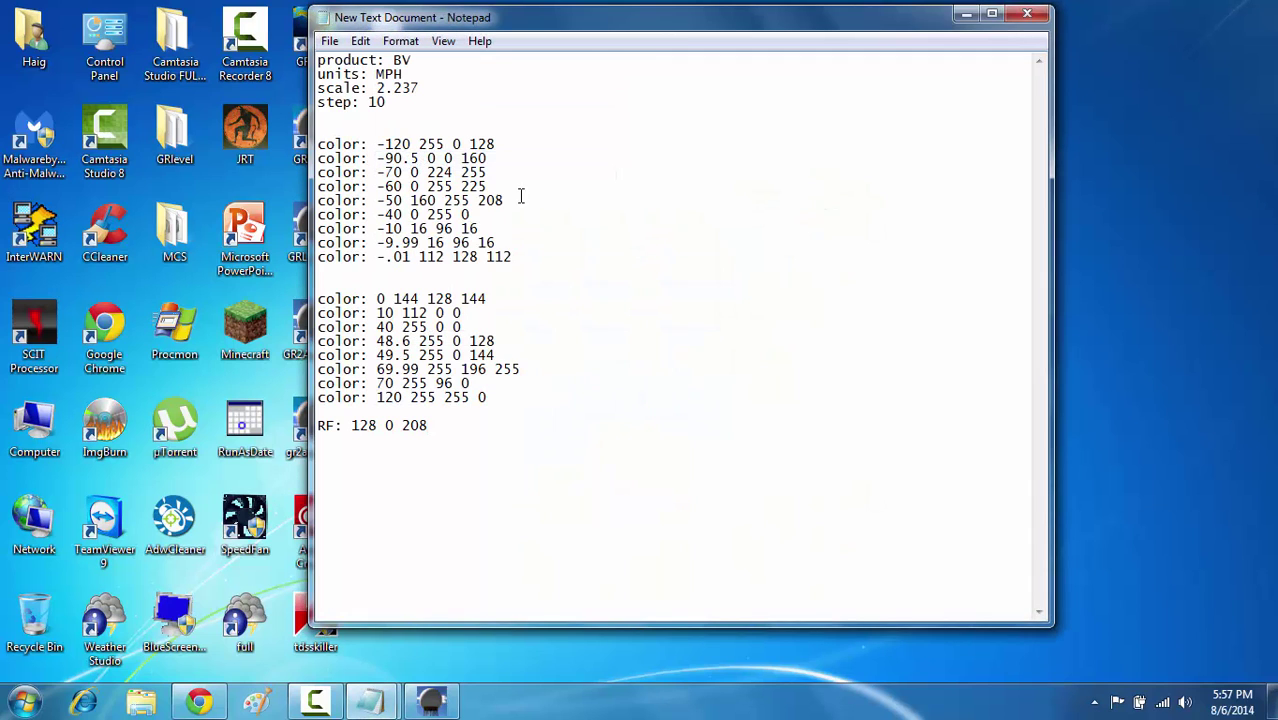
# Save the document on the Desktop as BV.pal
pyautogui.click(329, 42)
pyautogui.click(370, 125)
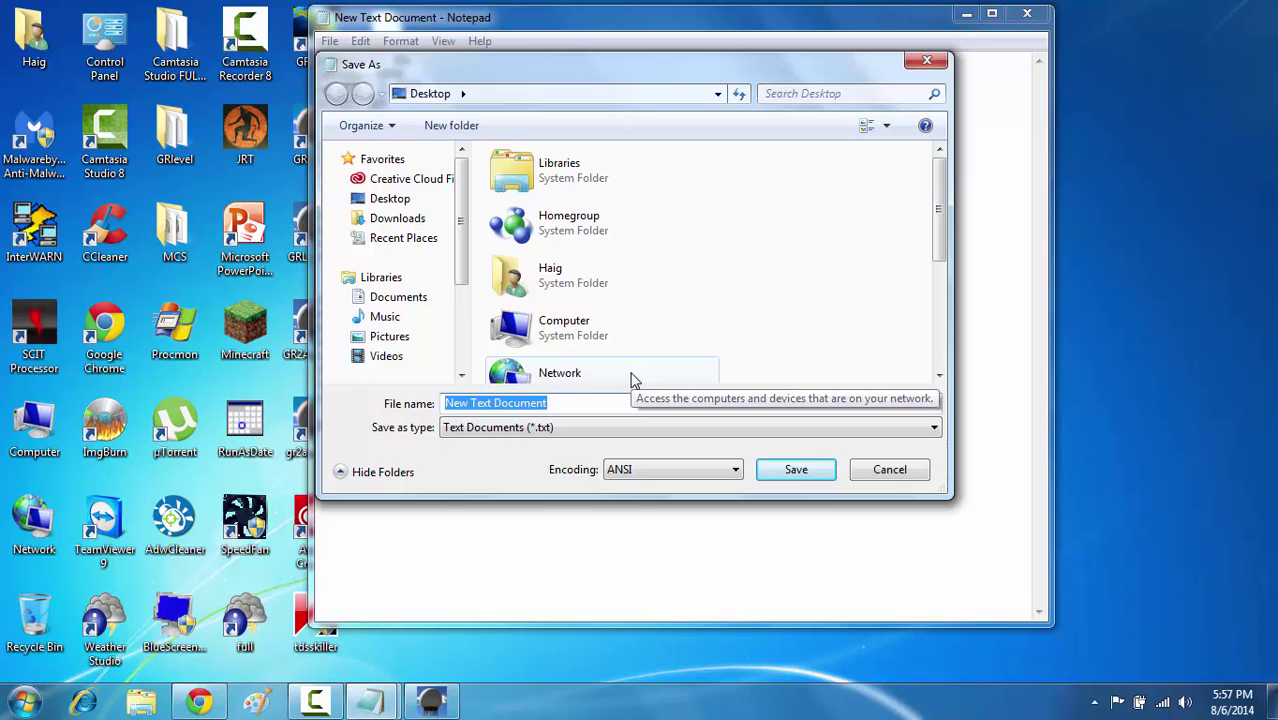
pyautogui.write('BV.pal')
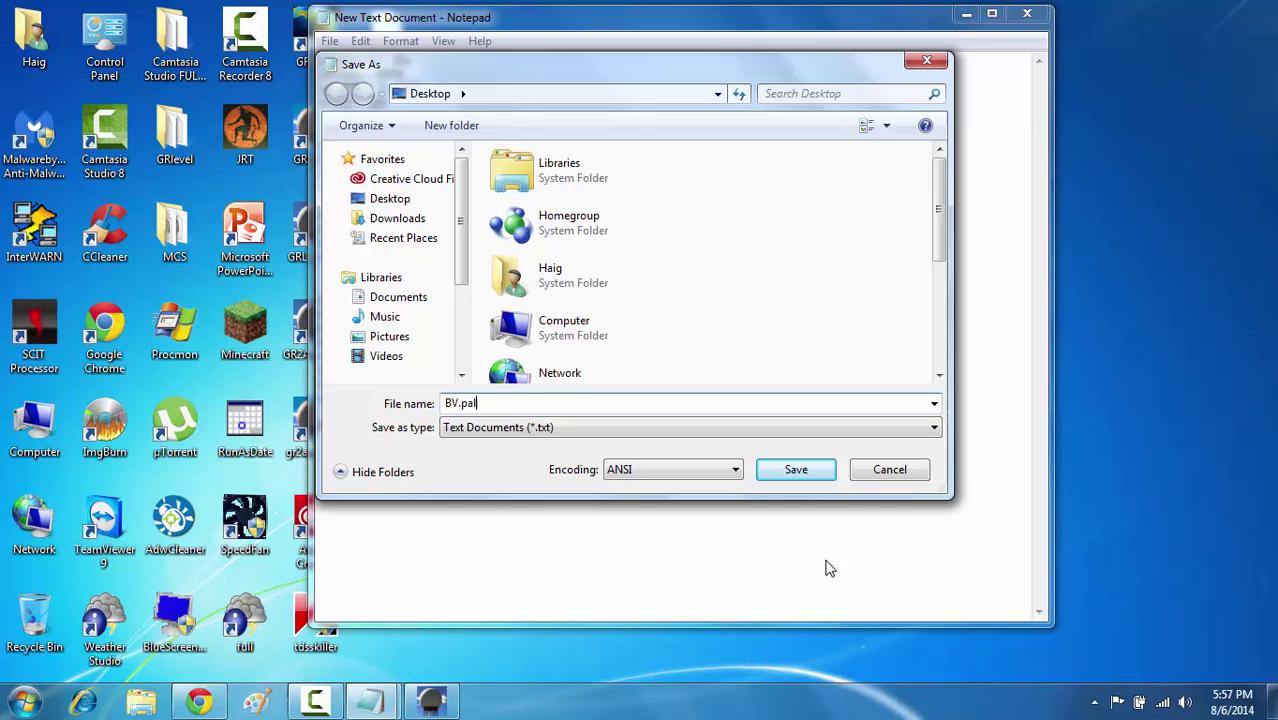
pyautogui.click(797, 470)
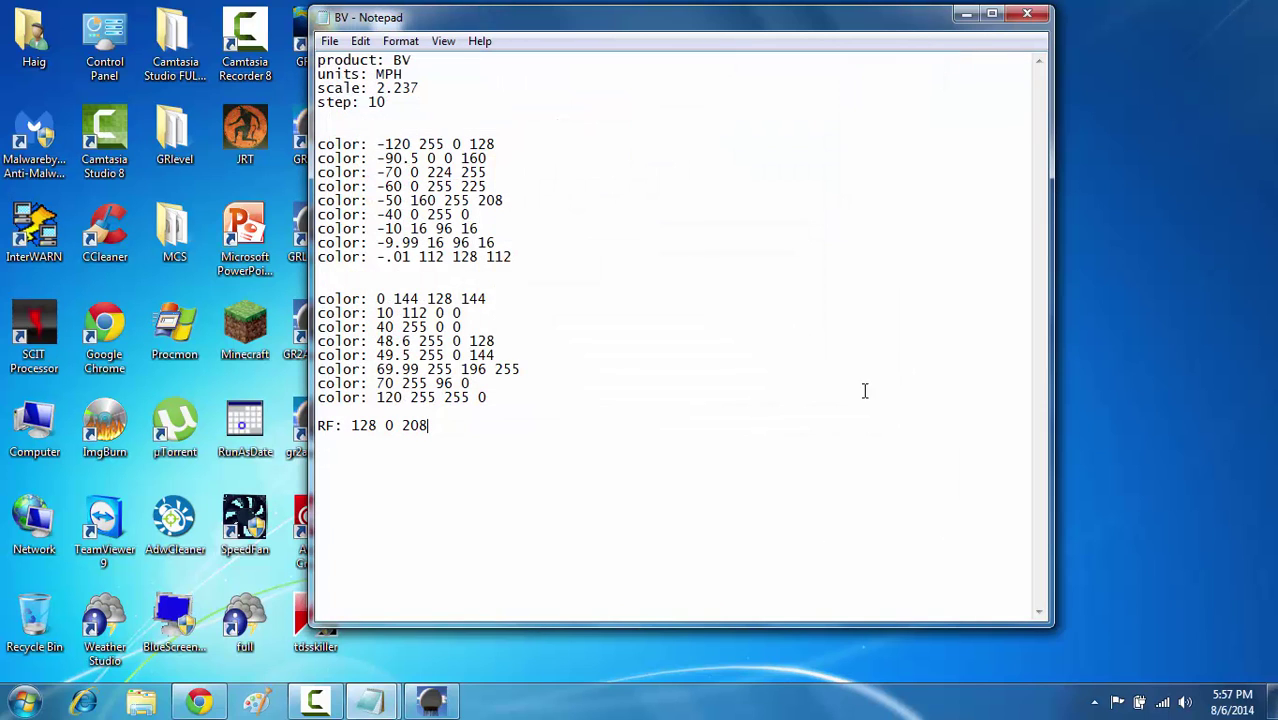
# Load Desktop\BV.pal as the BV colour table in Color Table Settings, then close the dialog
pyautogui.click(430, 702)
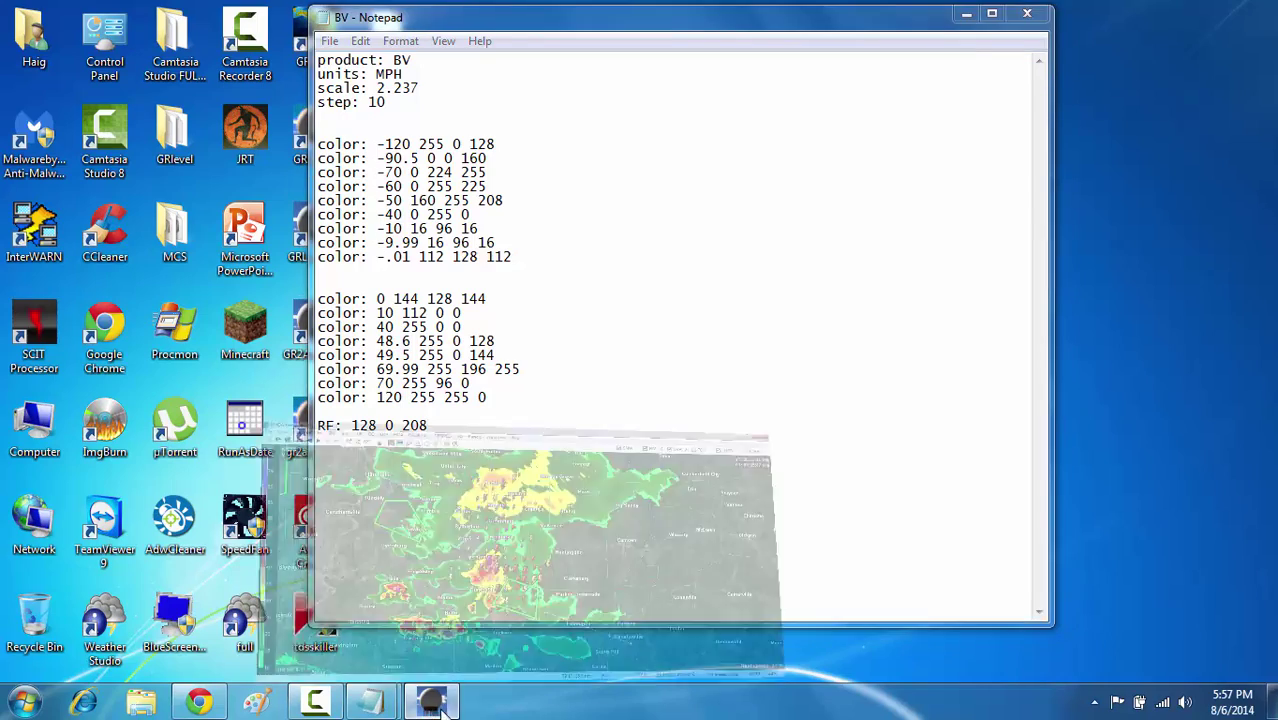
pyautogui.click(49, 30)
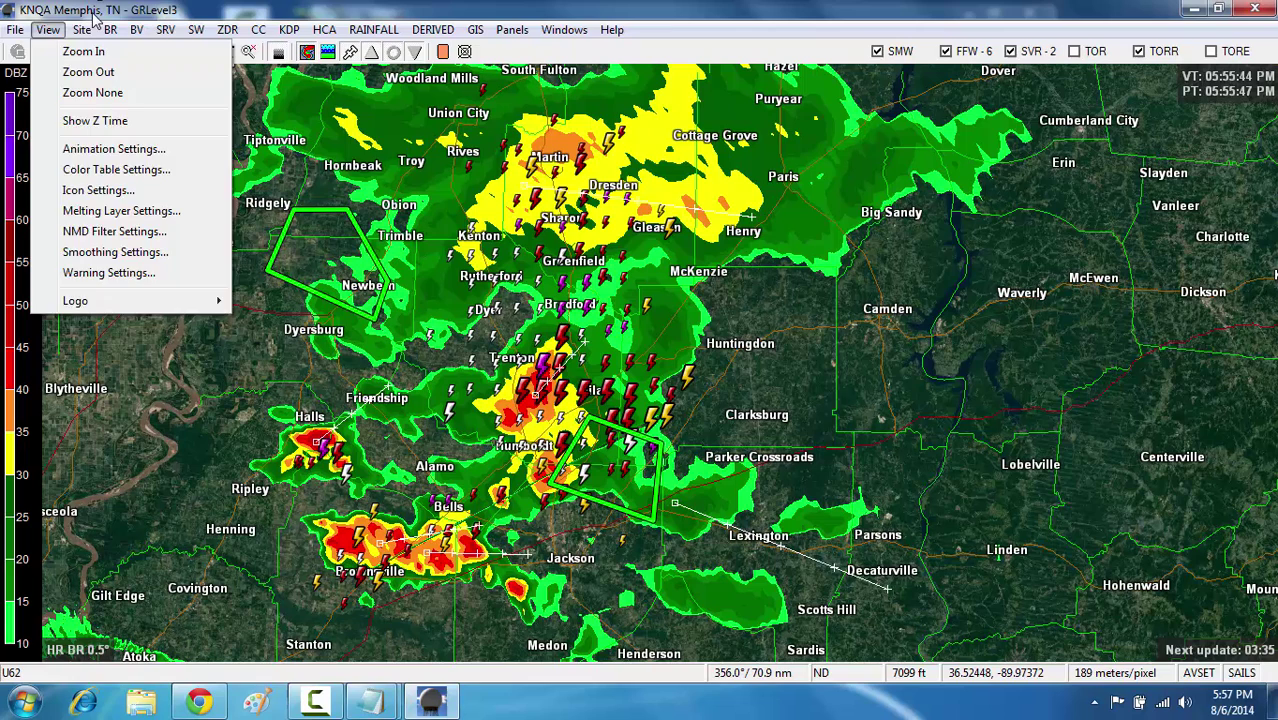
pyautogui.moveTo(84, 32)
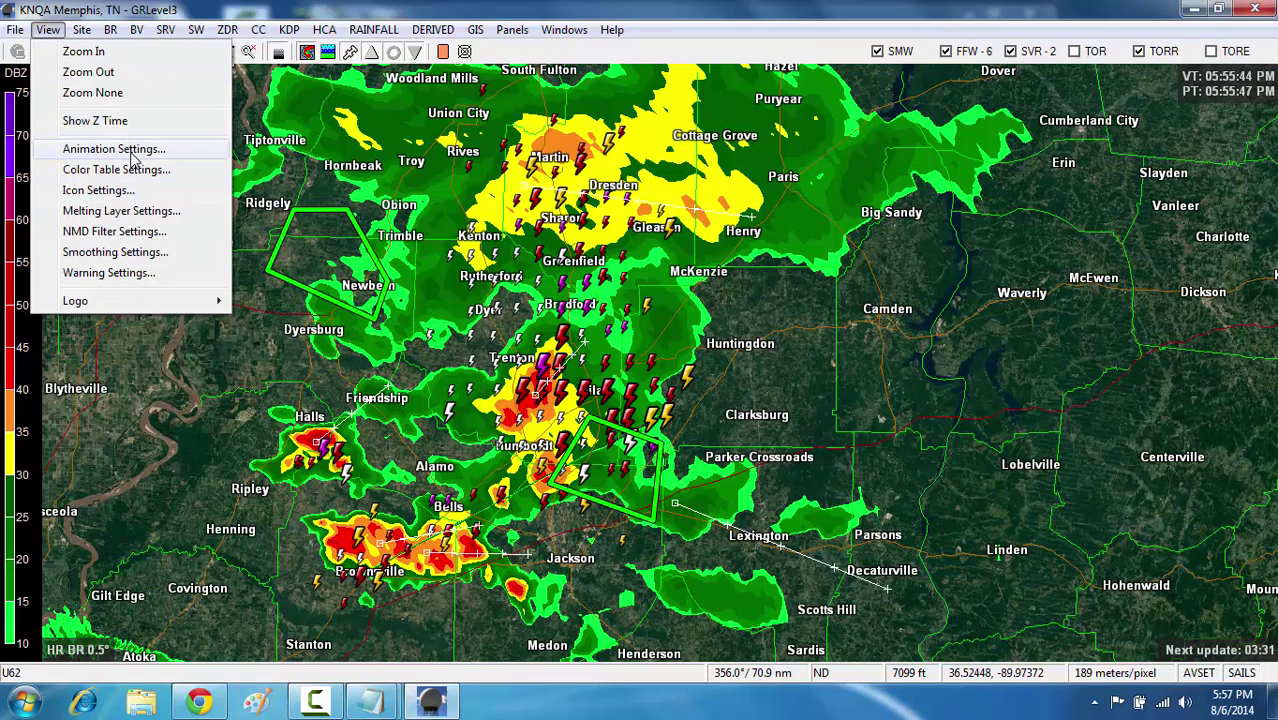
pyautogui.click(116, 170)
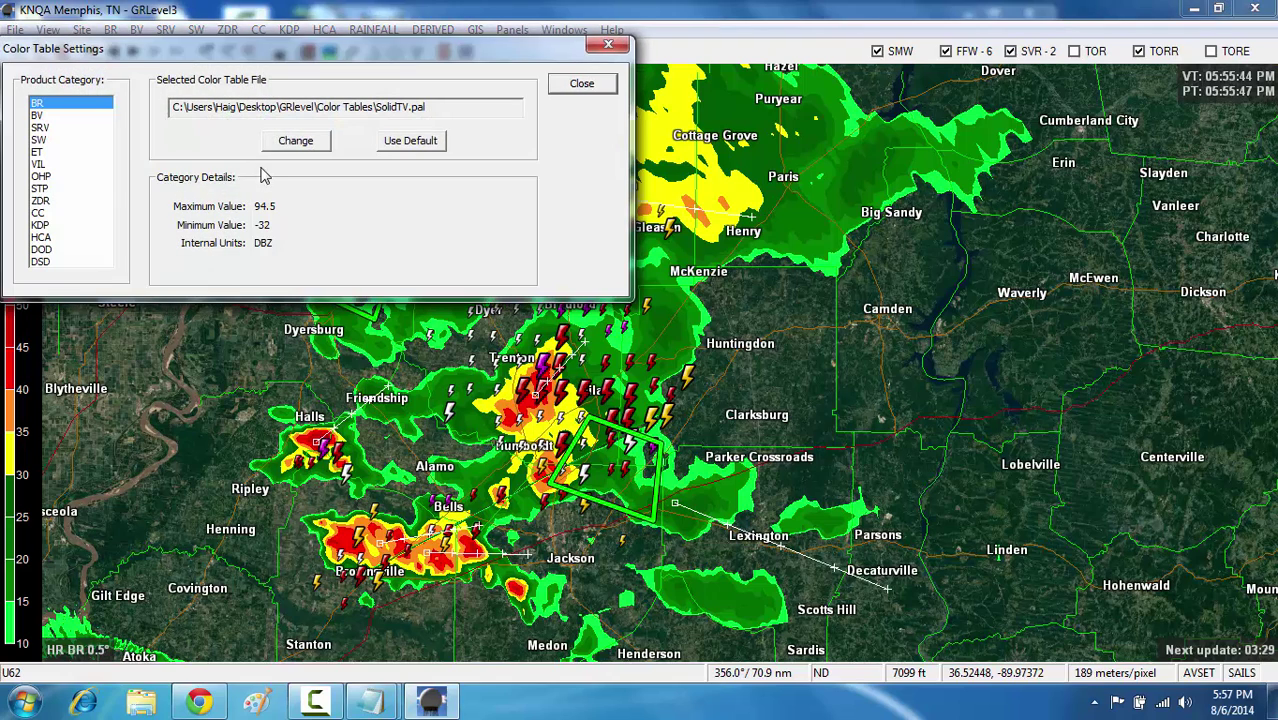
pyautogui.click(39, 117)
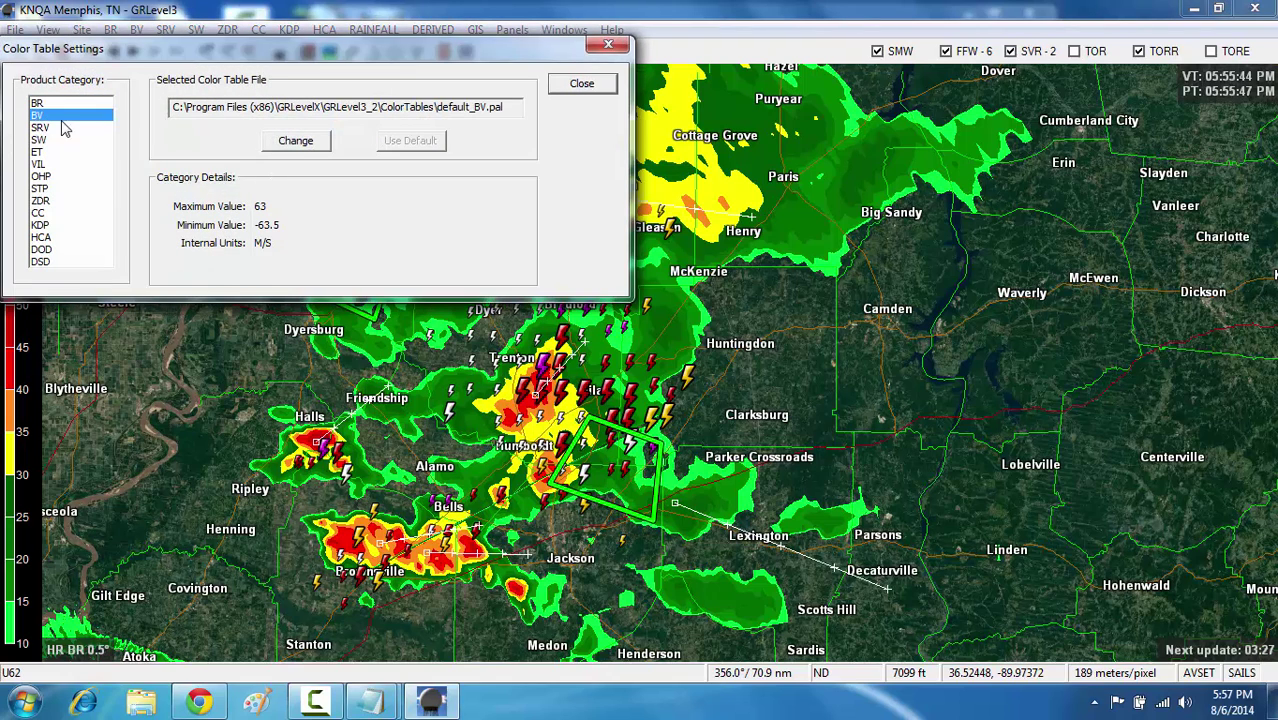
pyautogui.click(294, 143)
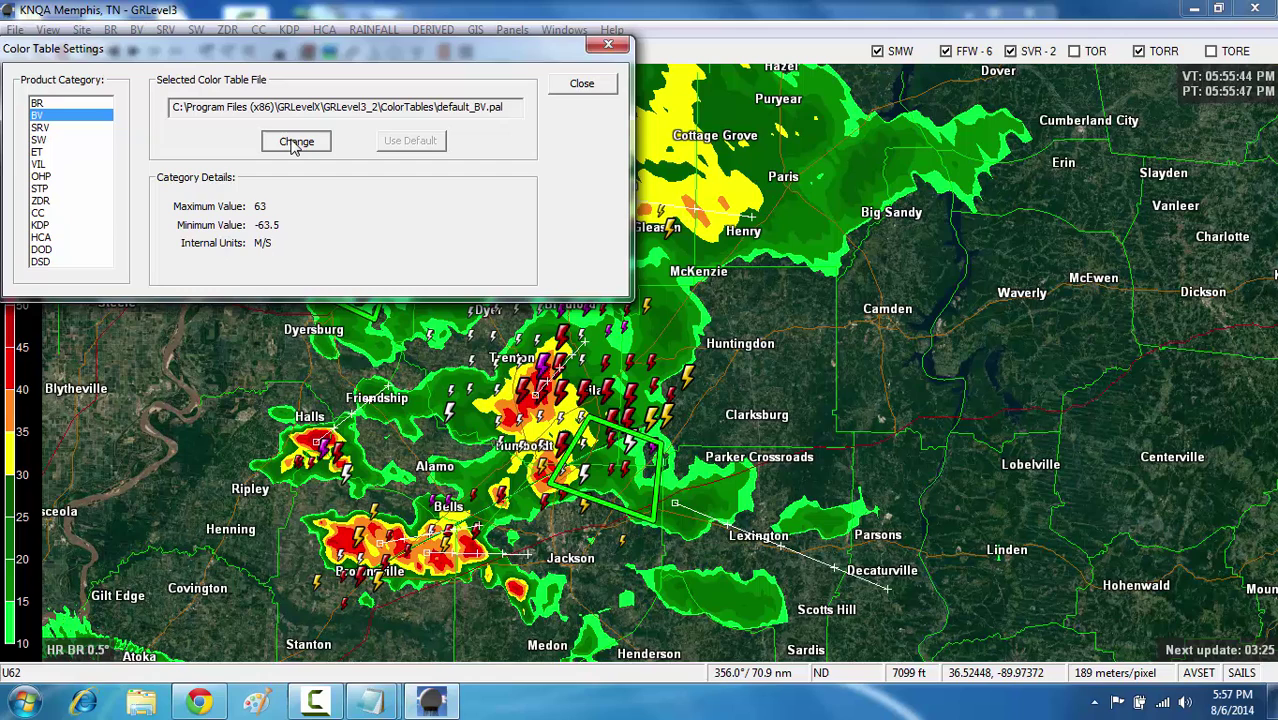
pyautogui.click(294, 143)
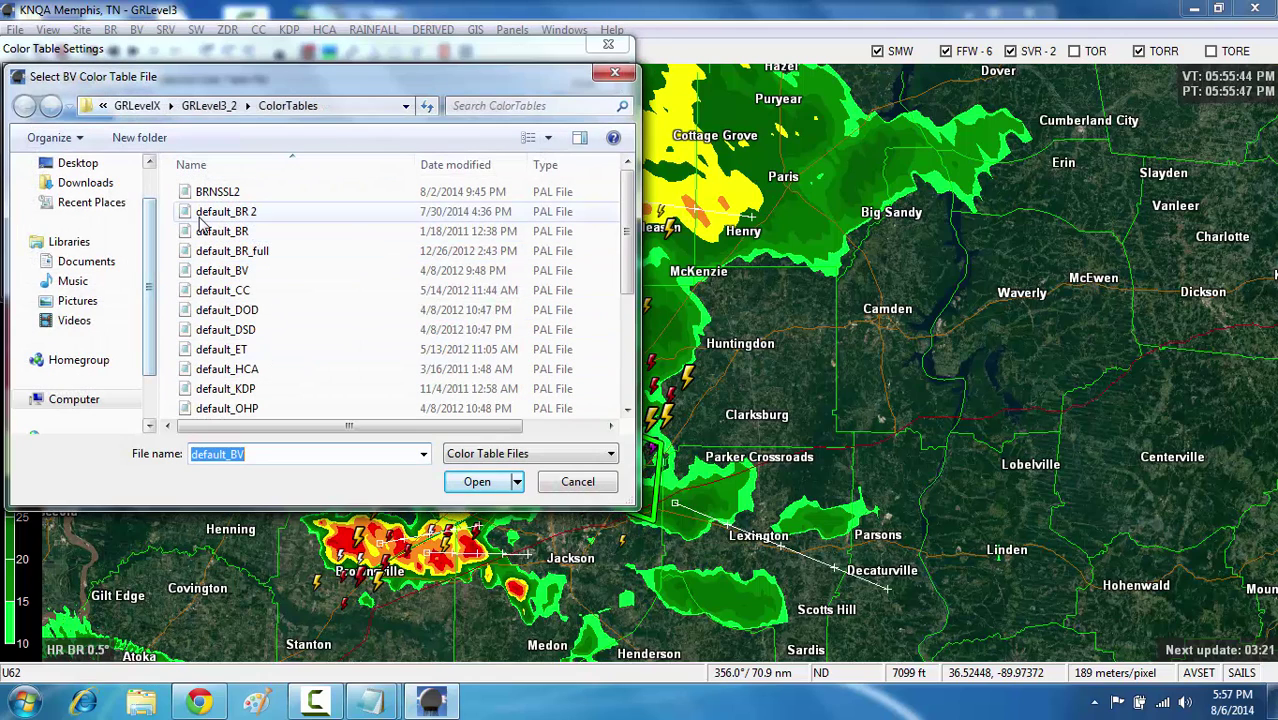
pyautogui.click(78, 163)
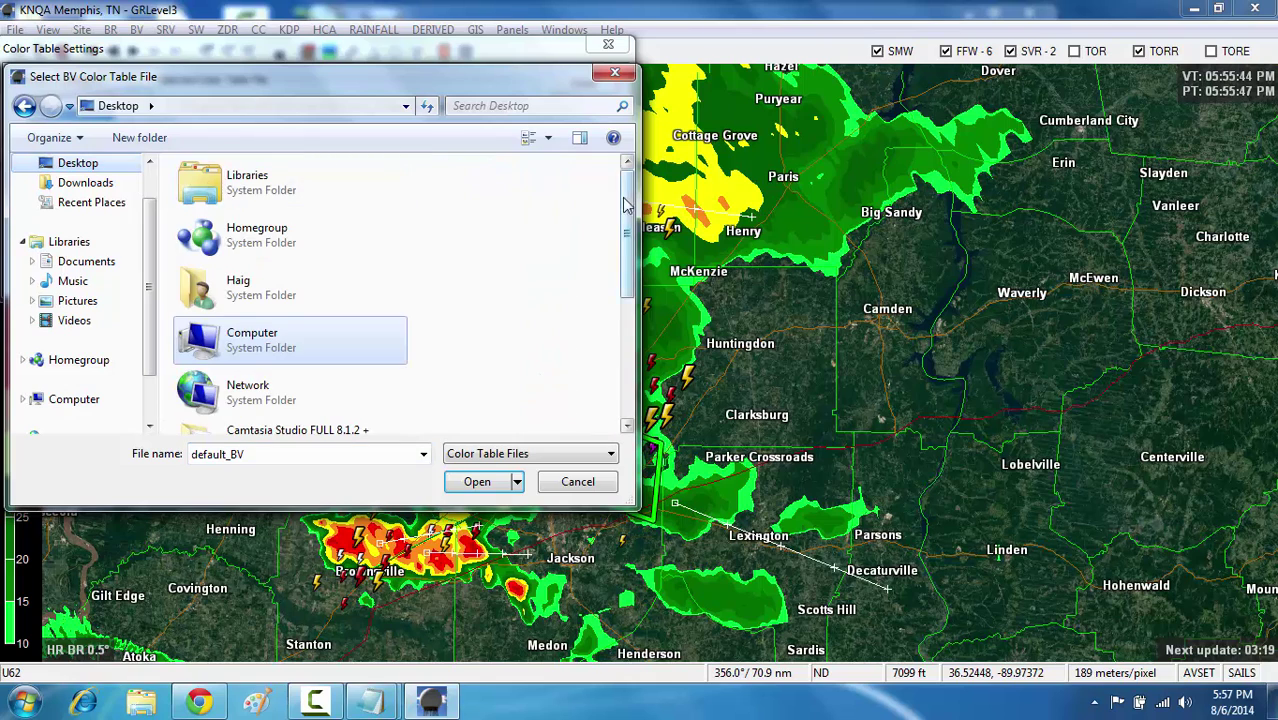
pyautogui.moveTo(608, 205); pyautogui.dragTo(608, 337)
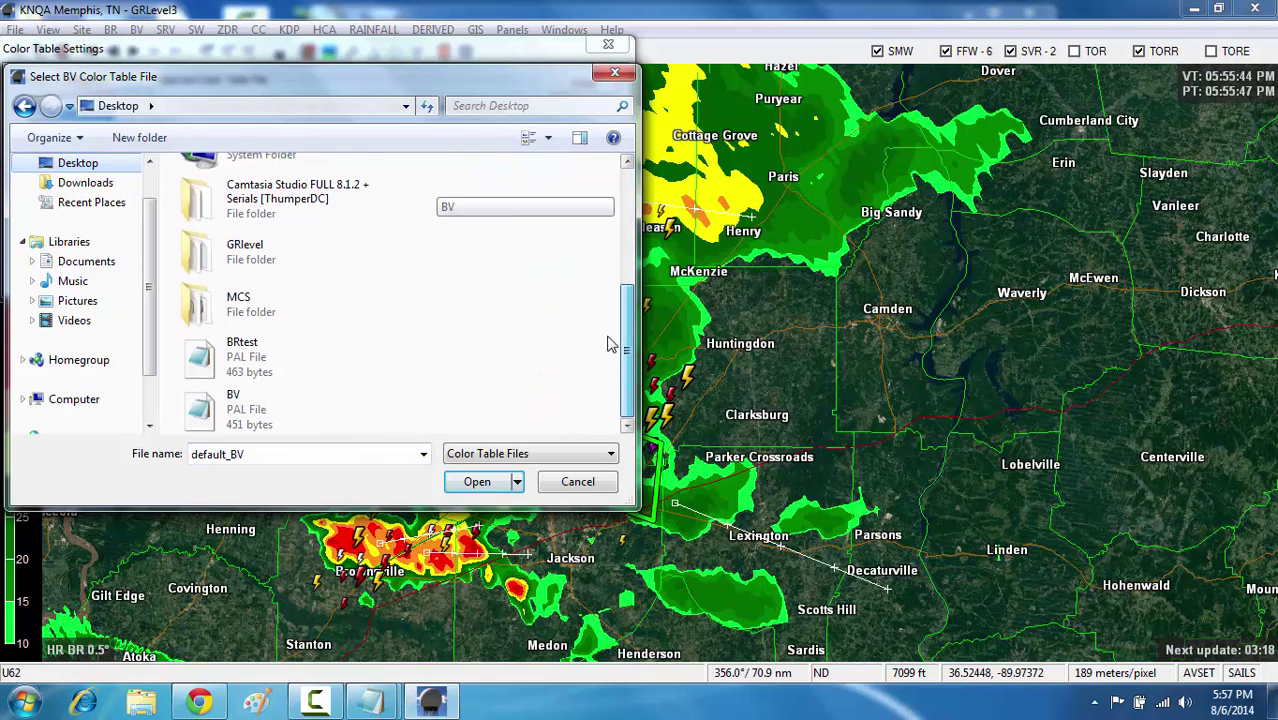
pyautogui.click(240, 423)
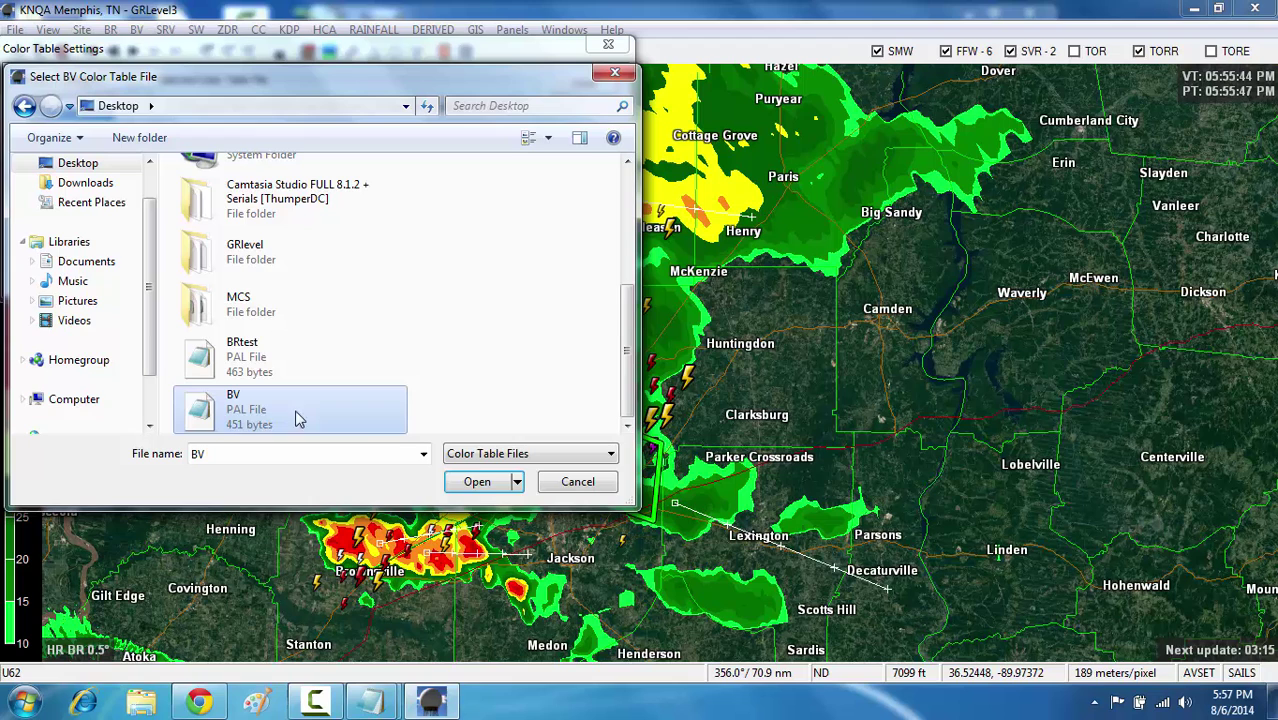
pyautogui.click(473, 484)
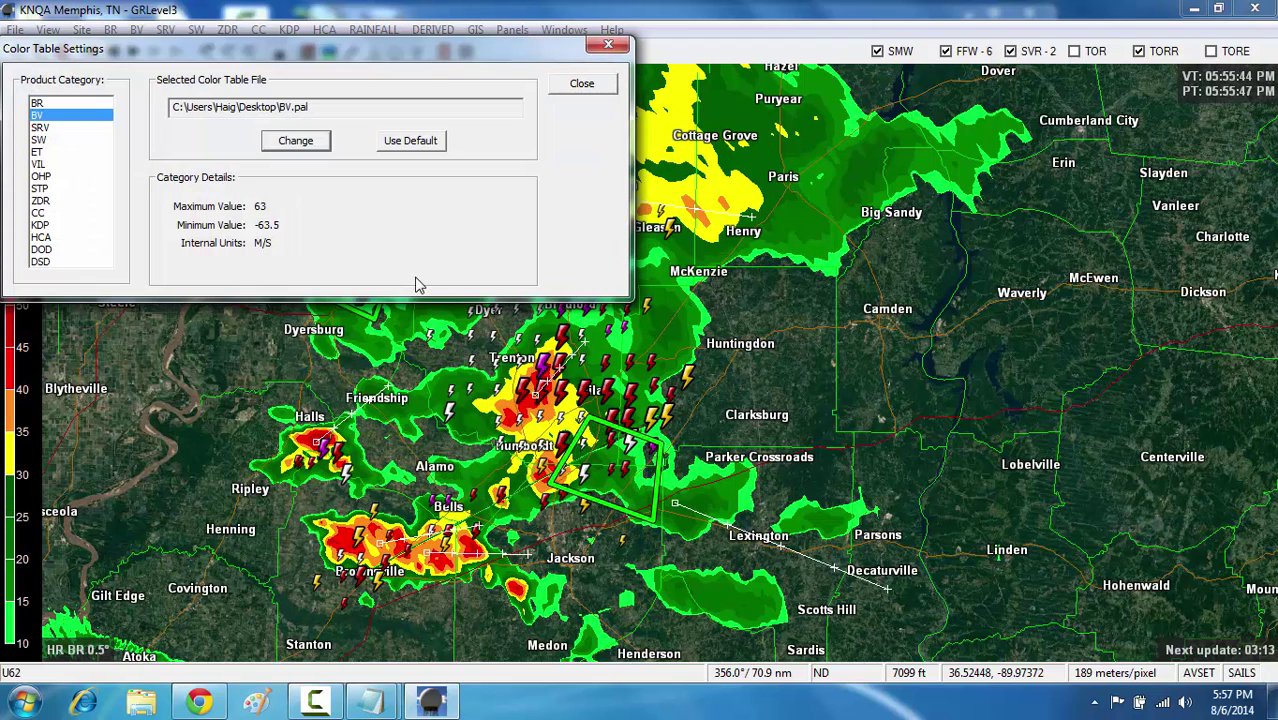
pyautogui.click(607, 47)
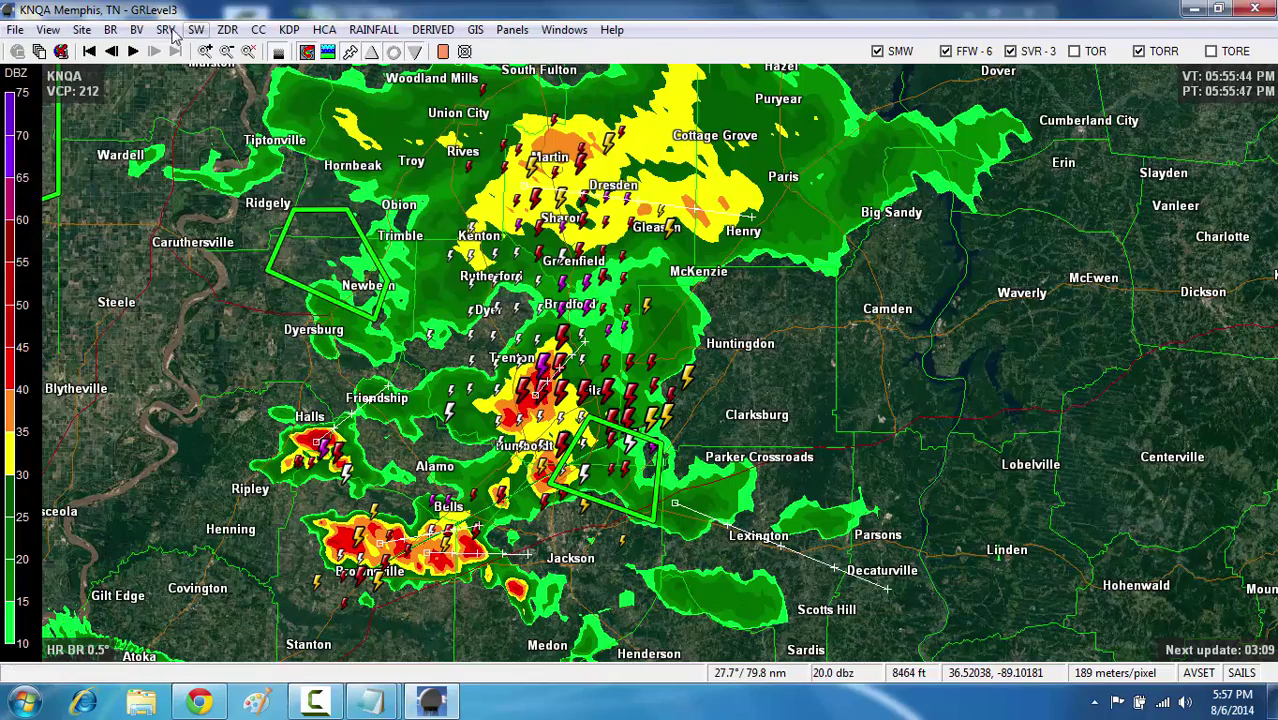
# Switch the display to base velocity and reposition the radar map
pyautogui.click(135, 30)
pyautogui.click(170, 50)
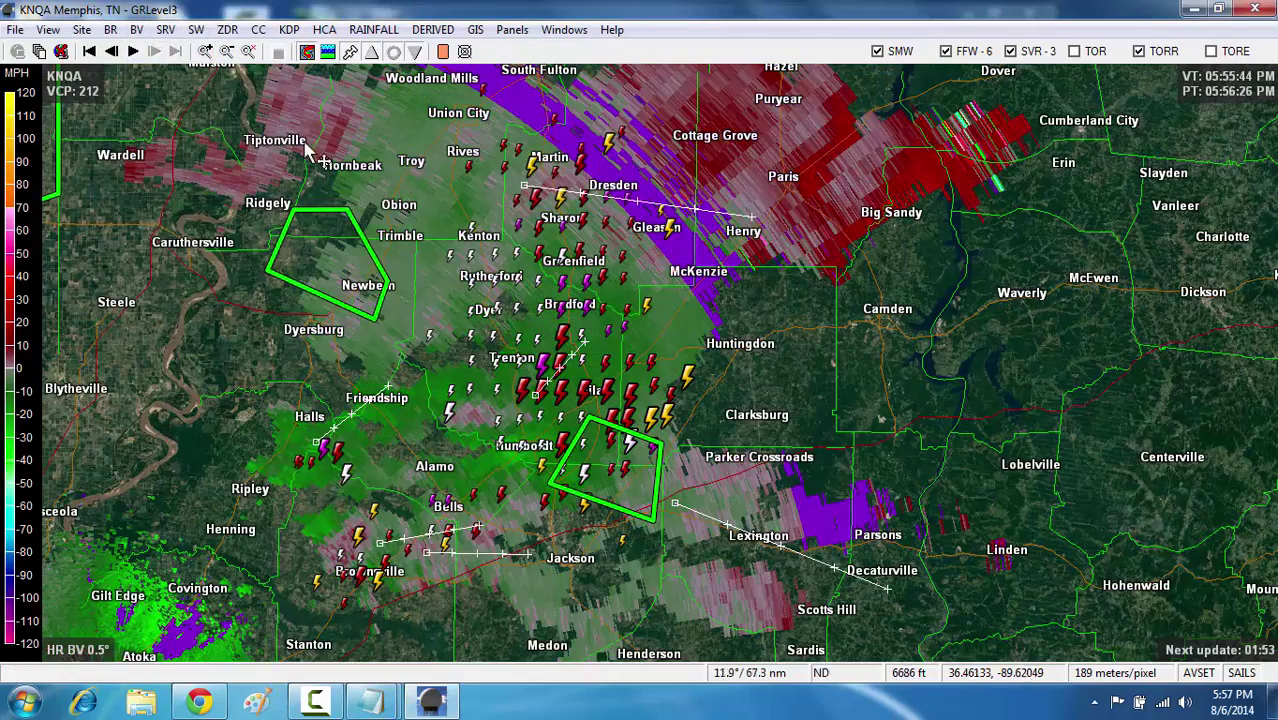
pyautogui.moveTo(303, 214); pyautogui.dragTo(487, 166)
pyautogui.scroll(-3, 490, 190)
pyautogui.scroll(1, 528, 281)
pyautogui.scroll(2, 600, 259)
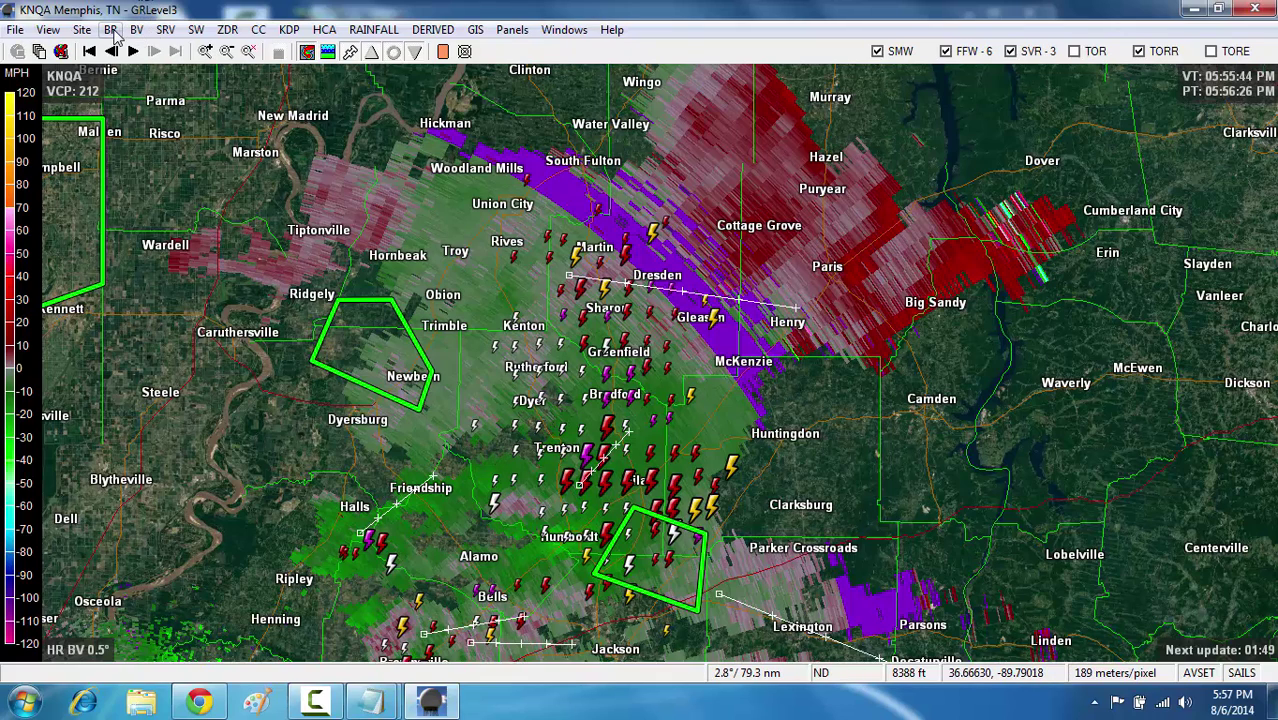
# Set the BV colour table back to default_BV.pal from GRLevelX\GRLevel3_2\ColorTables
pyautogui.click(46, 30)
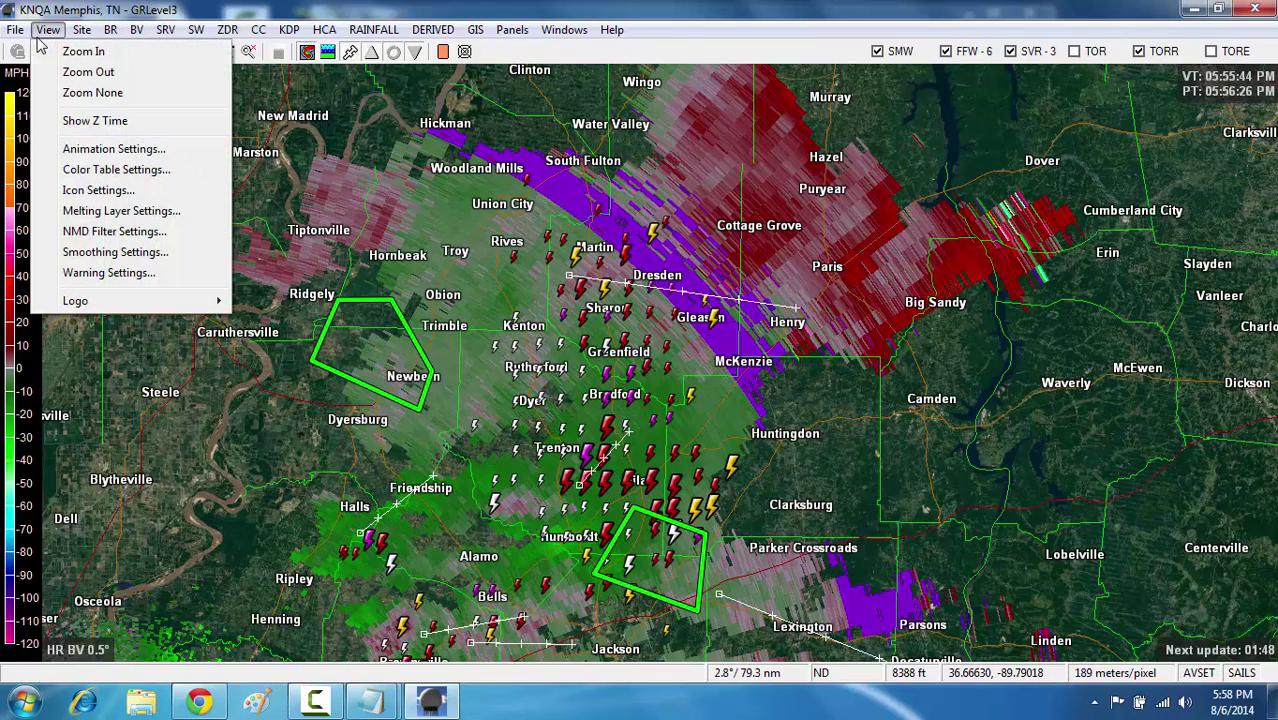
pyautogui.click(103, 170)
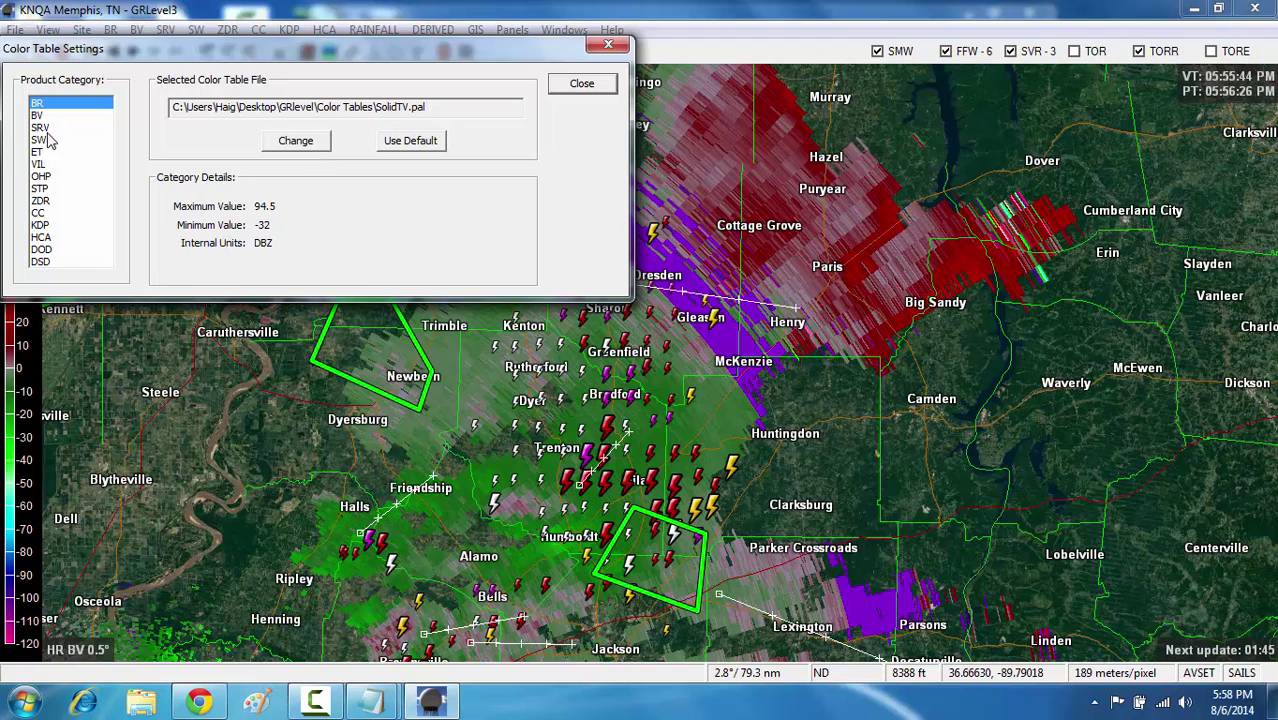
pyautogui.click(37, 115)
pyautogui.click(297, 146)
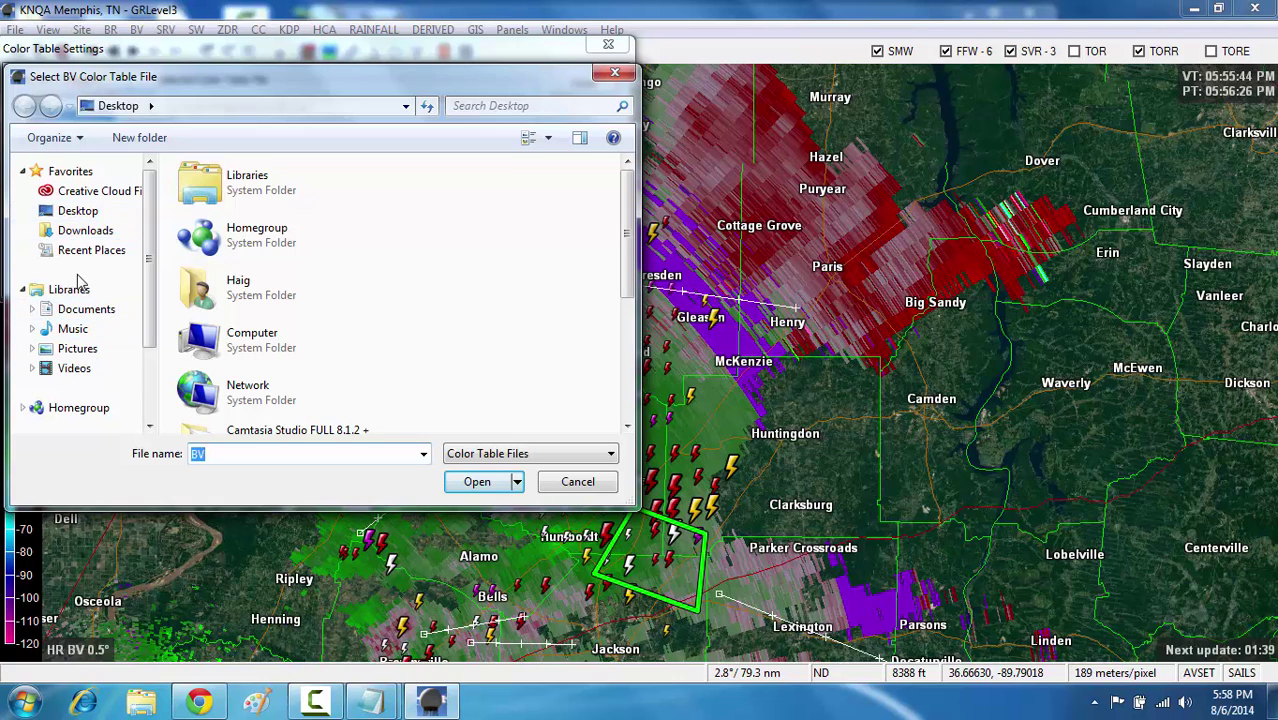
pyautogui.doubleClick(241, 345)
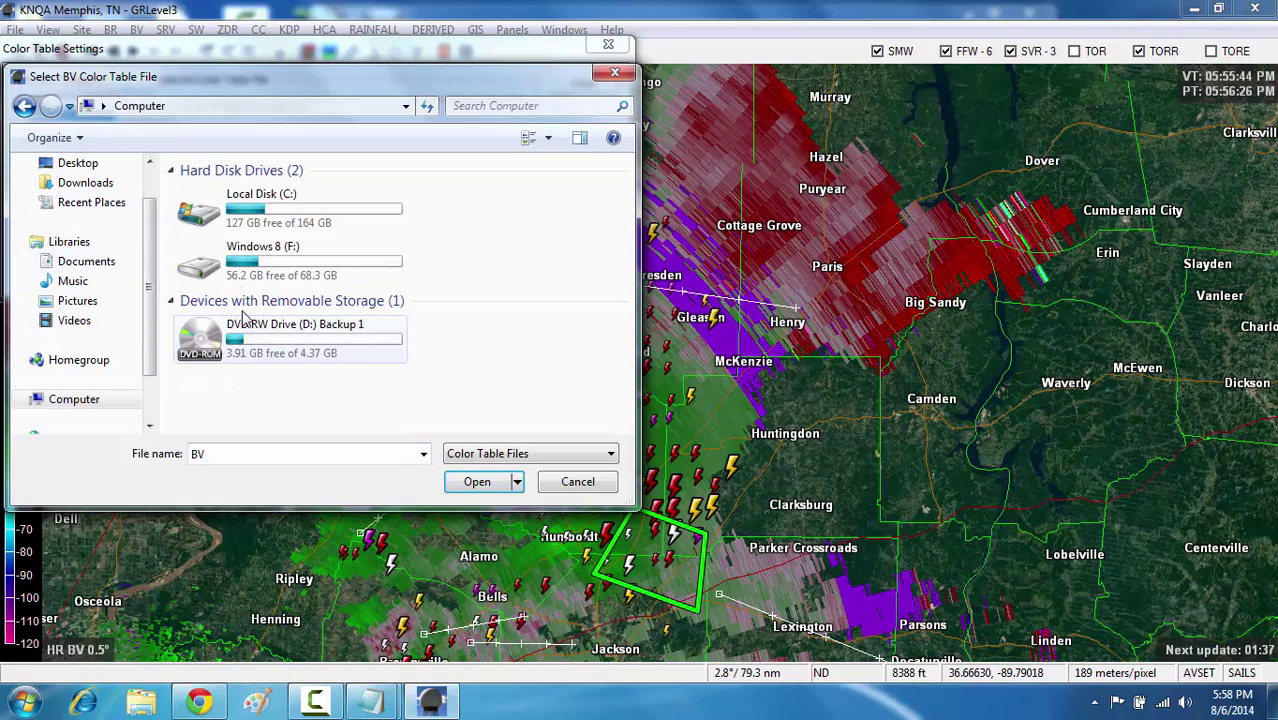
pyautogui.doubleClick(262, 226)
pyautogui.doubleClick(236, 271)
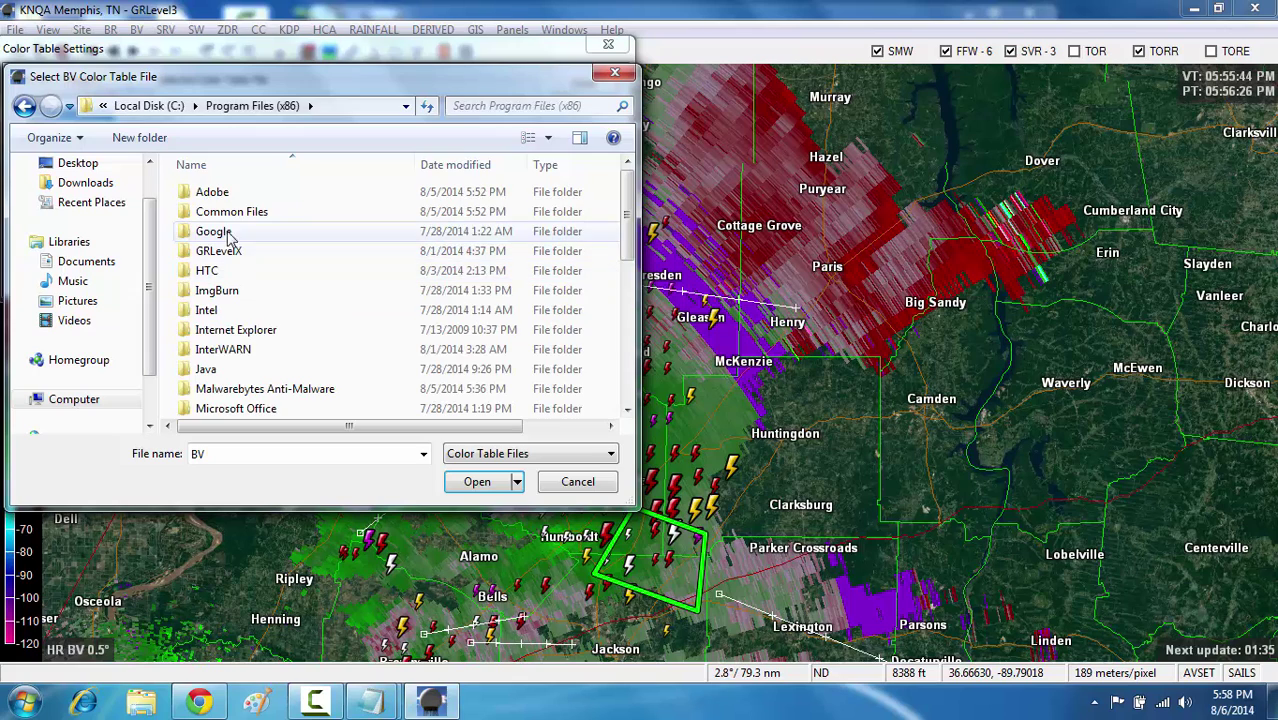
pyautogui.doubleClick(237, 252)
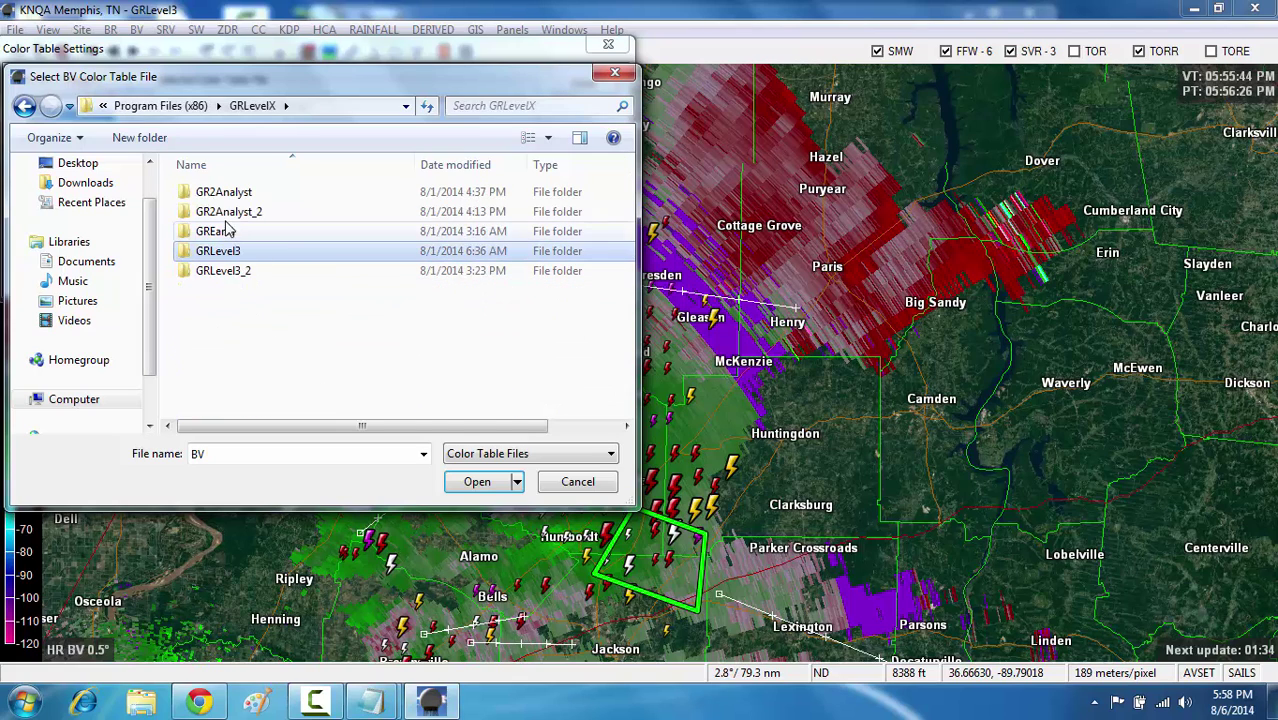
pyautogui.doubleClick(250, 280)
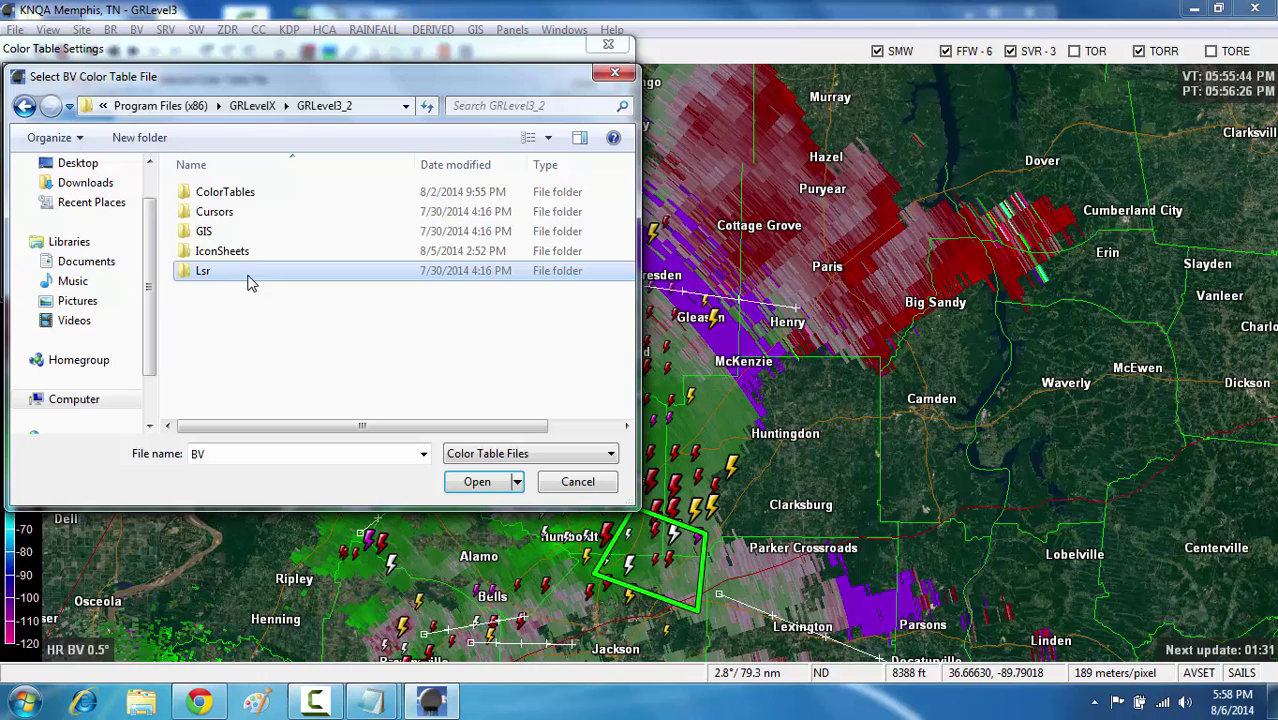
pyautogui.doubleClick(225, 191)
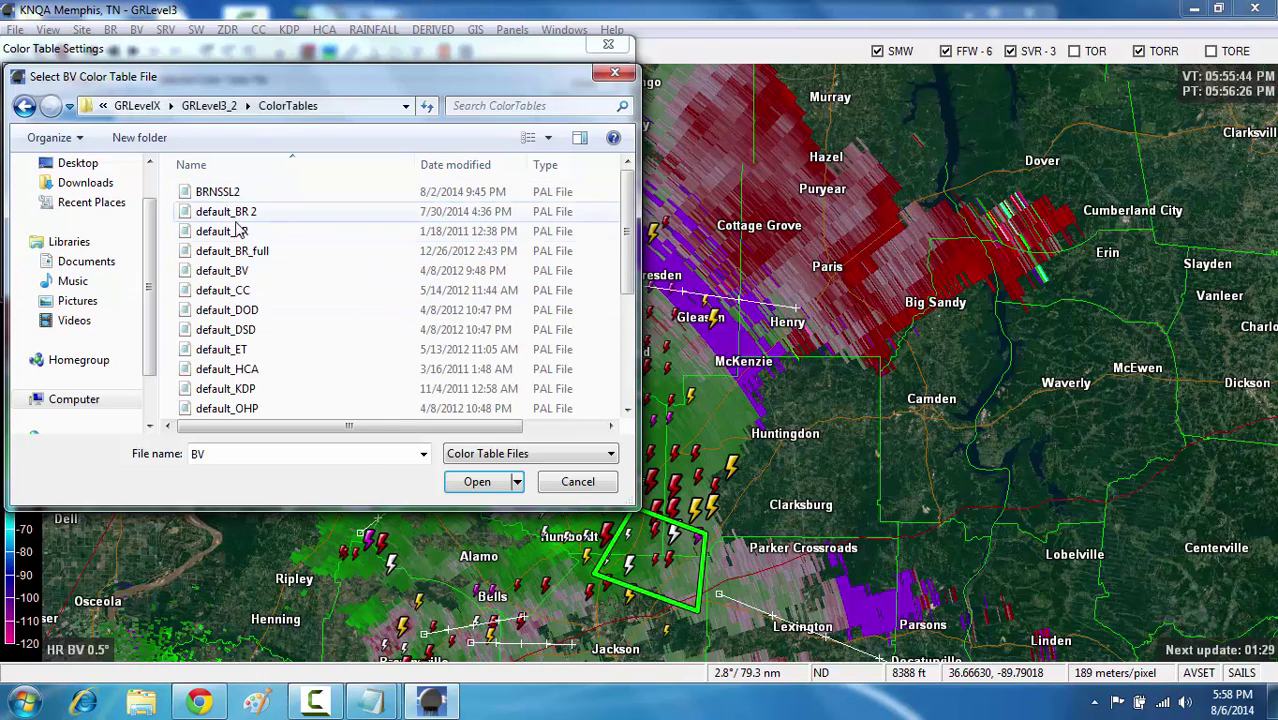
pyautogui.doubleClick(257, 277)
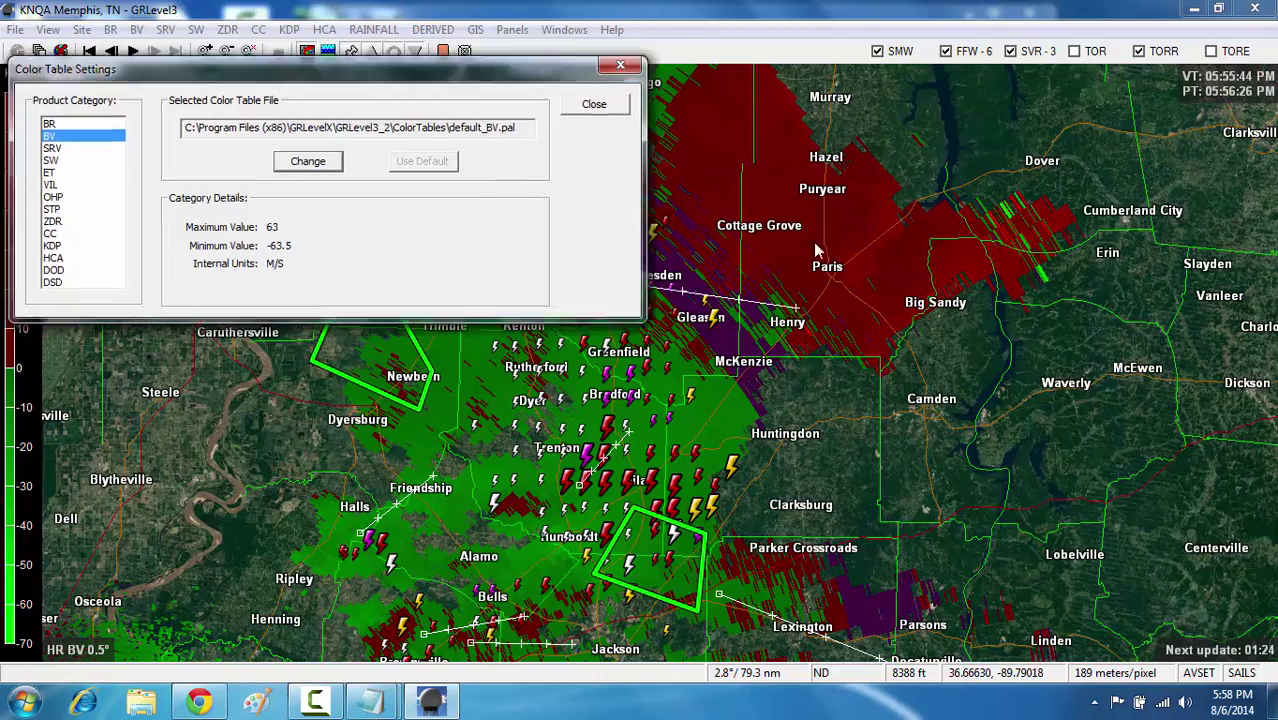
pyautogui.moveTo(335, 50); pyautogui.dragTo(693, 327)
# Close the Color Table Settings window and zoom the radar map
pyautogui.click(967, 327)
pyautogui.scroll(-3, 643, 250)
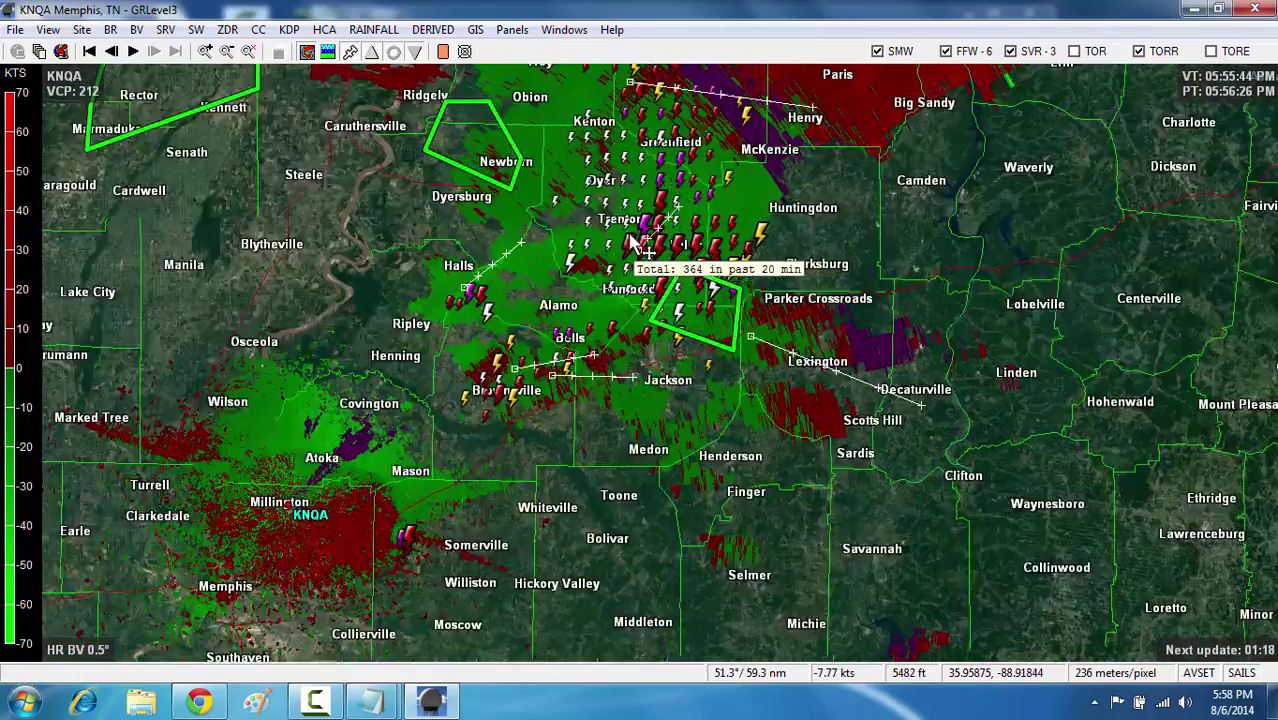
pyautogui.scroll(2, 643, 237)
pyautogui.scroll(1, 740, 168)
pyautogui.scroll(-2, 740, 168)
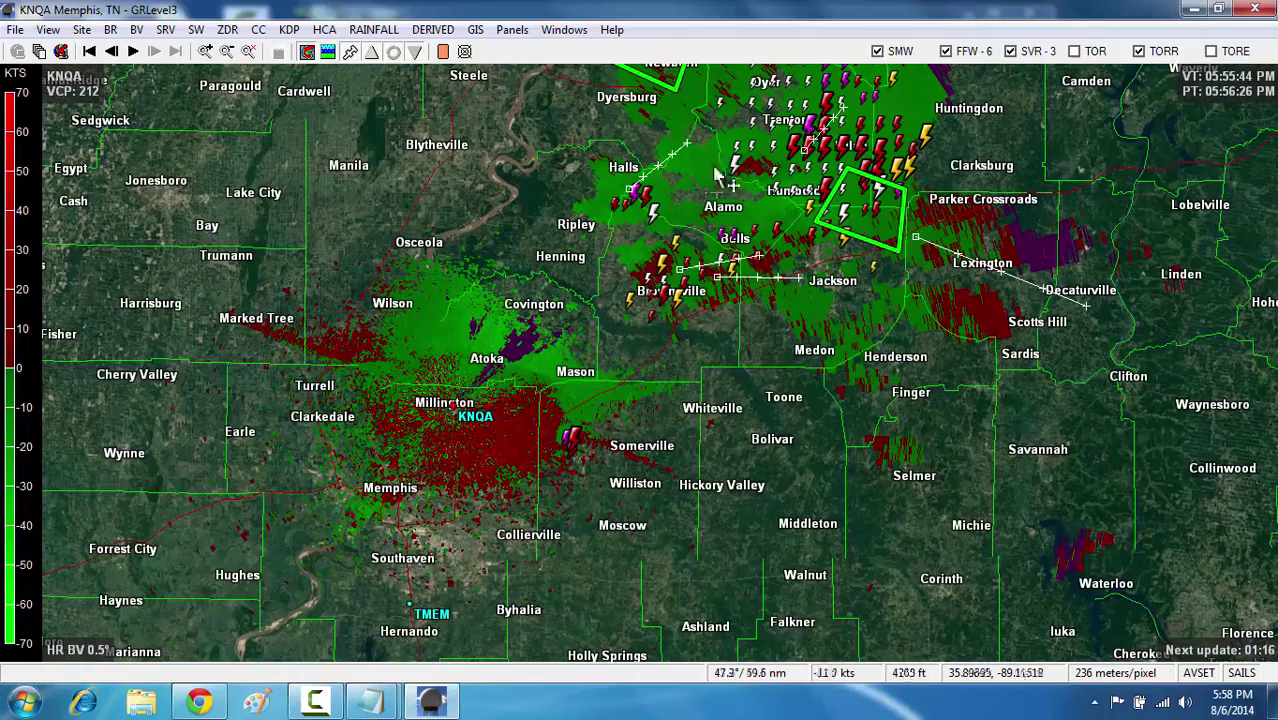
# Close GRLevel3 and the BV Notepad file, then select the BRtest and BV desktop icons
pyautogui.moveTo(1120, 8); pyautogui.dragTo(980, 68)
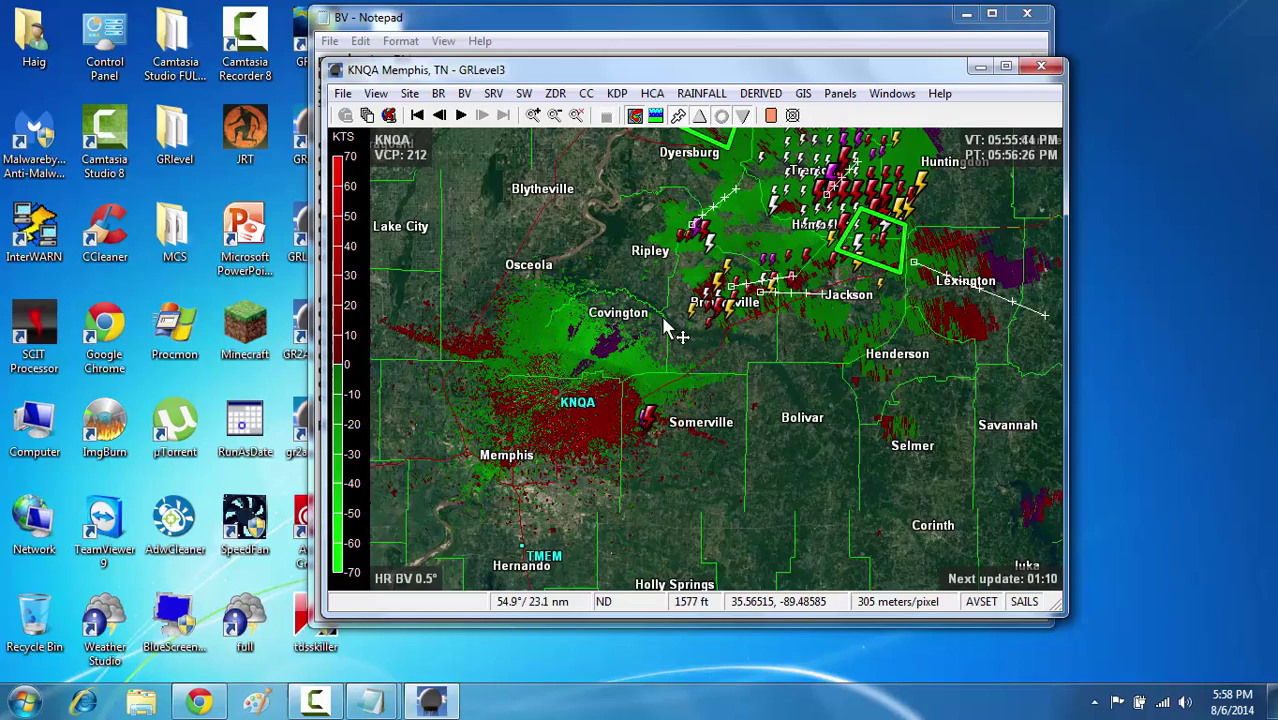
pyautogui.moveTo(661, 316); pyautogui.dragTo(611, 405)
pyautogui.click(1041, 66)
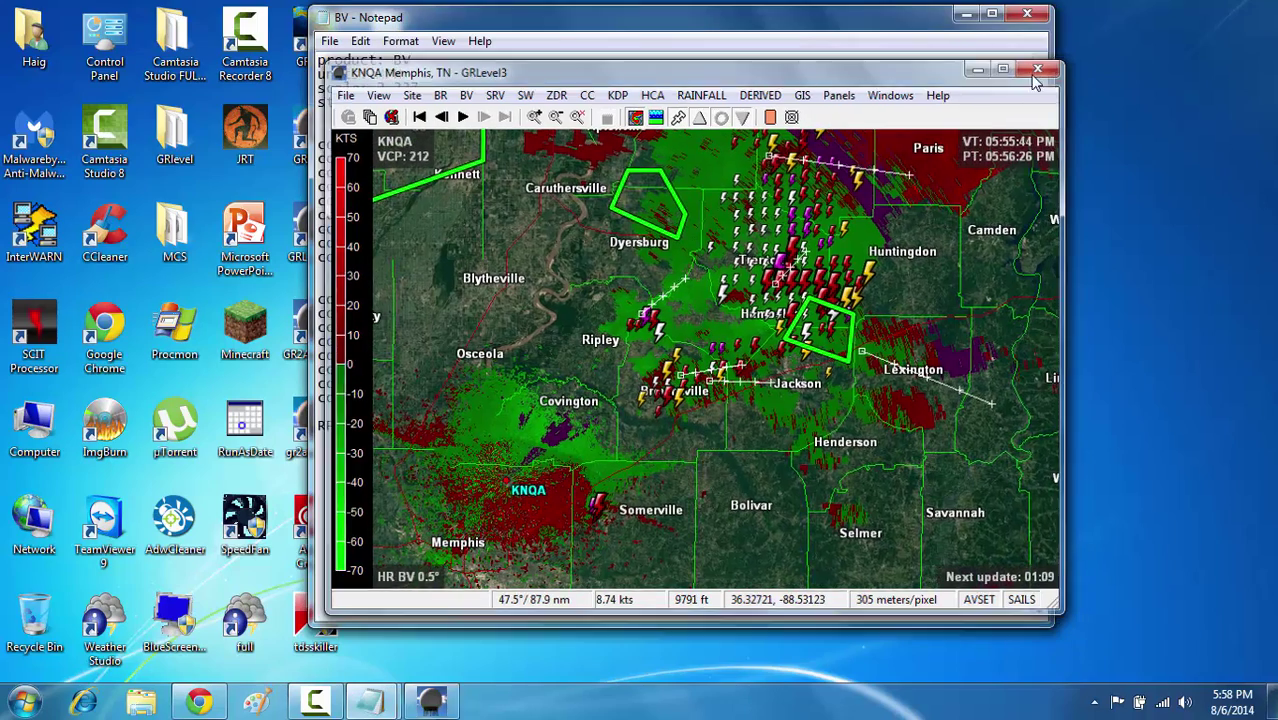
pyautogui.click(1026, 16)
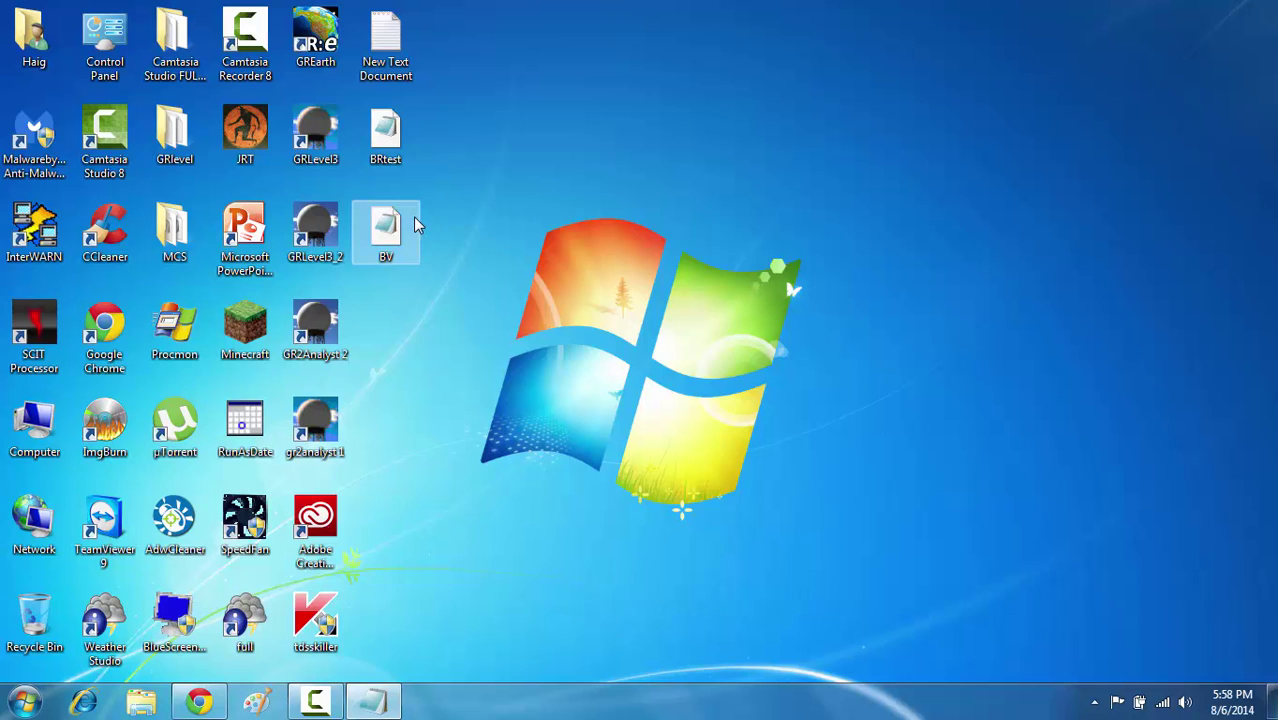
pyautogui.moveTo(437, 286); pyautogui.dragTo(441, 152)
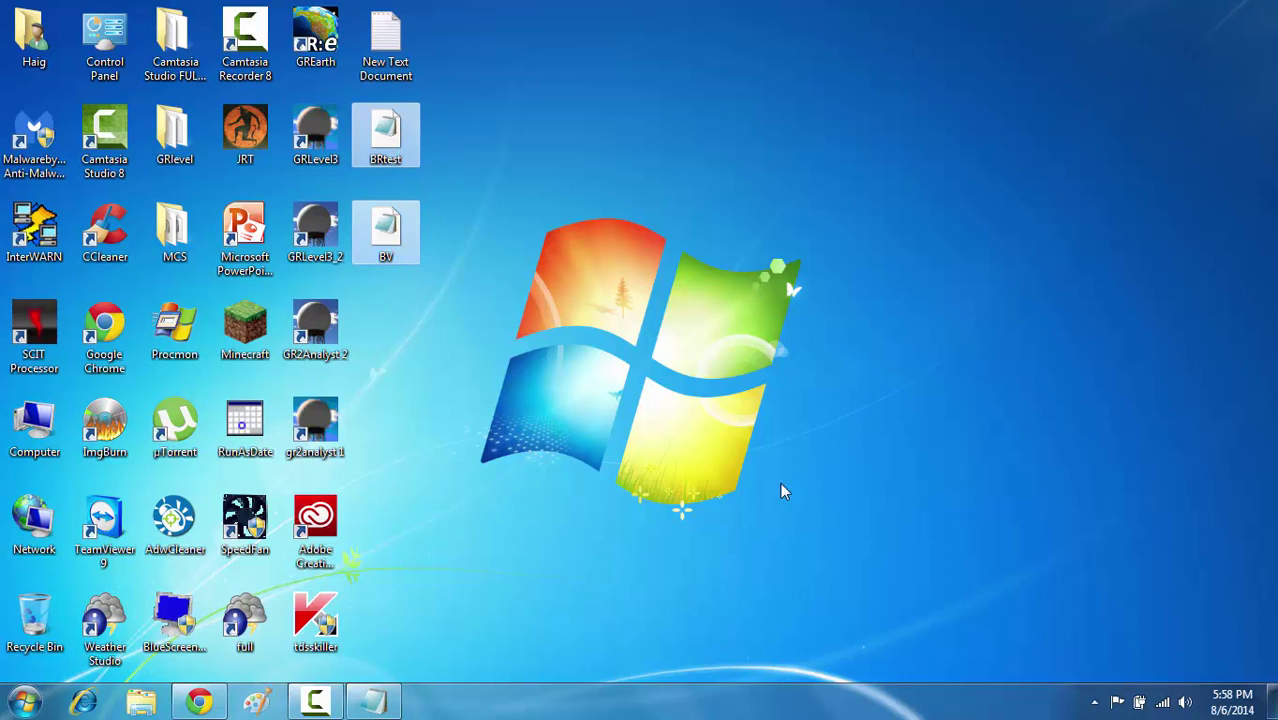